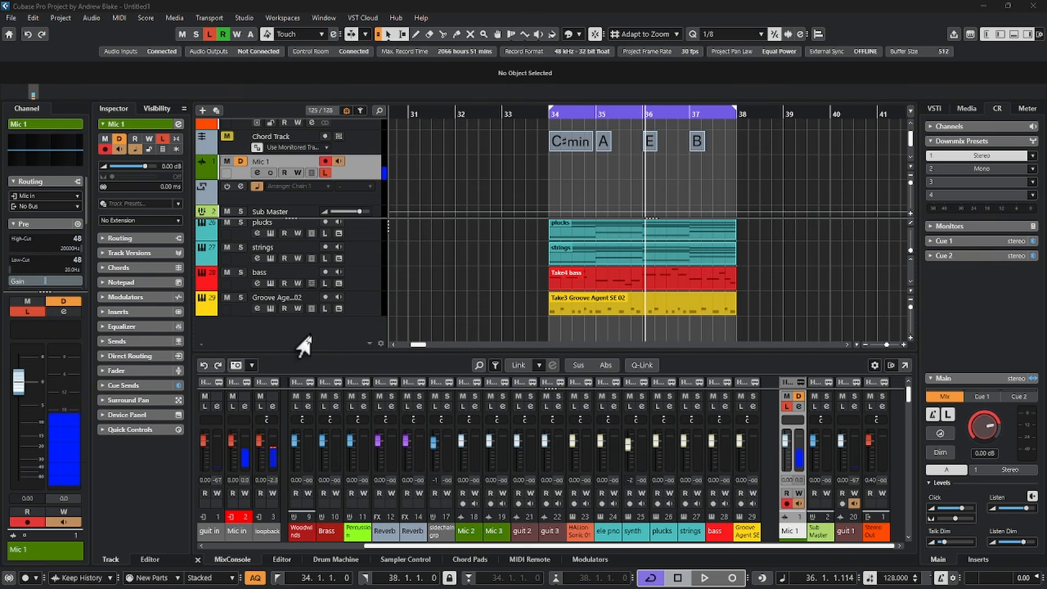
Select individual tracks through the track list and mixer channels, including plucks, finishing on the ele pno track
click(360, 231)
click(364, 260)
click(661, 469)
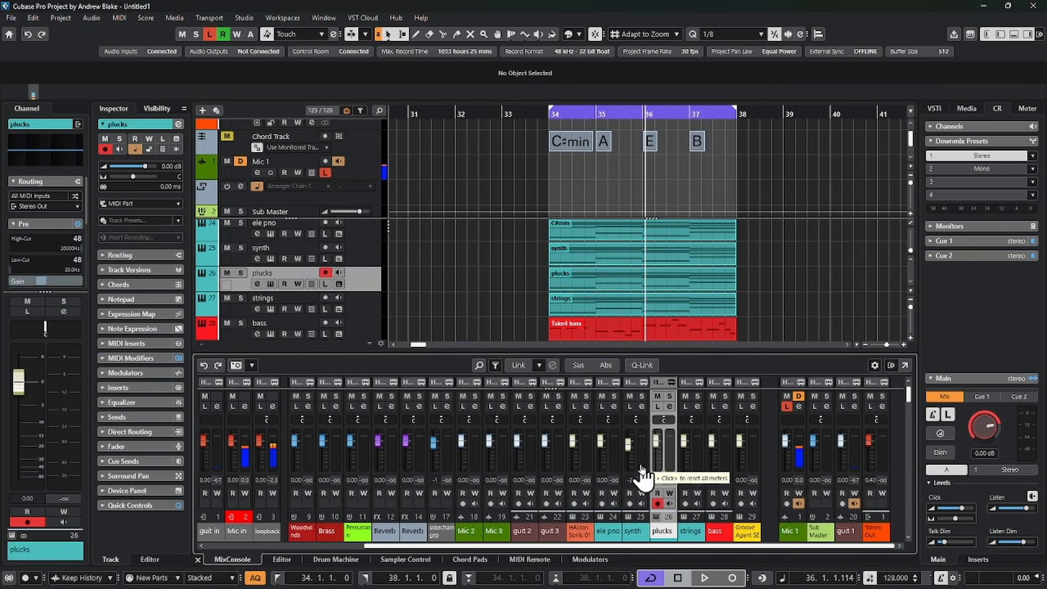
click(639, 469)
click(582, 469)
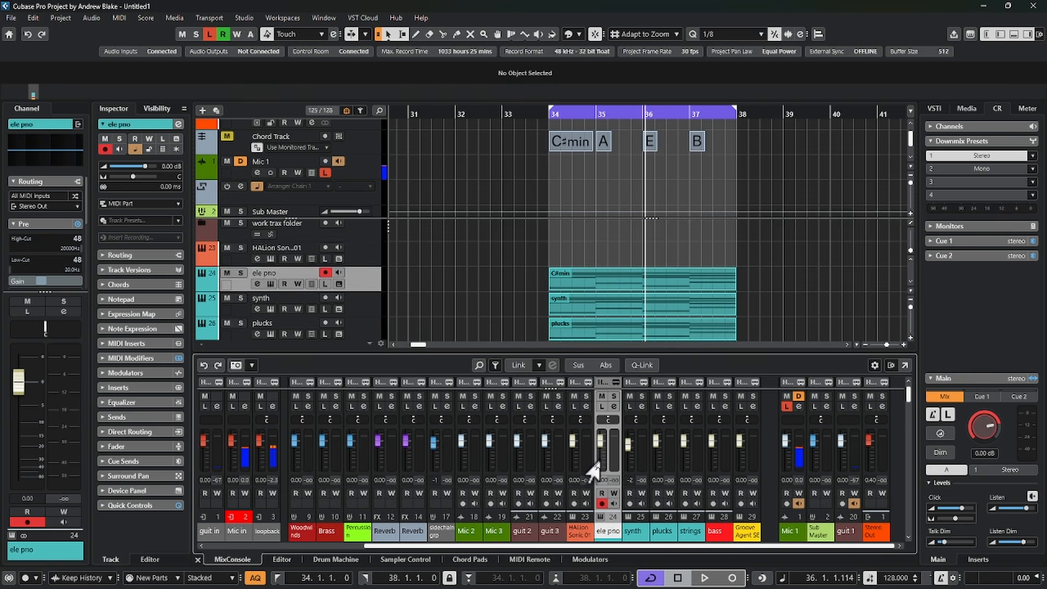
click(361, 286)
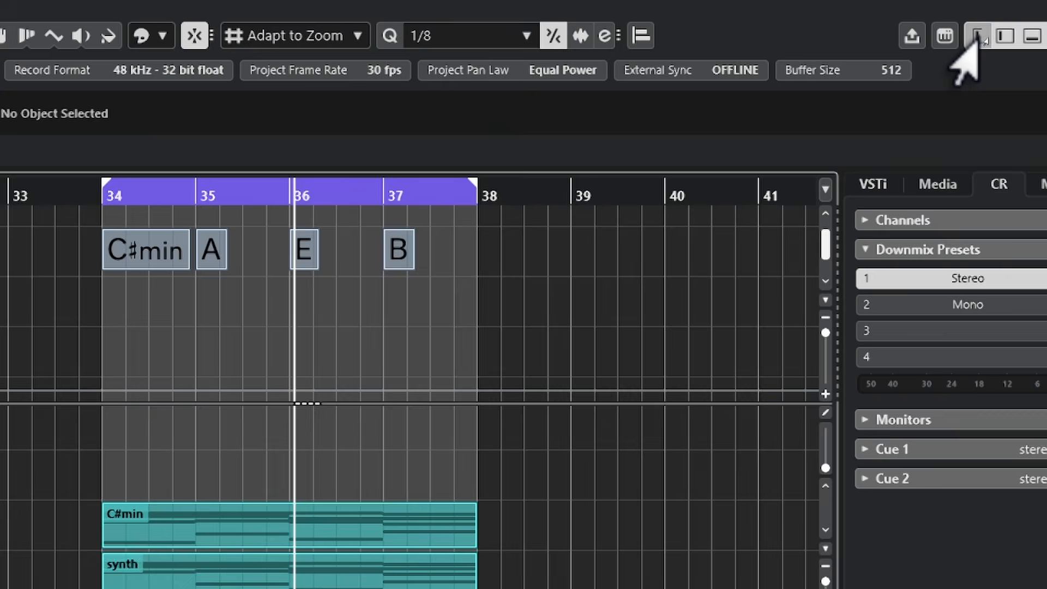
Switch the Channel section's display off and on repeatedly, and slightly adjust the divider between it and the Inspector
click(978, 38)
click(978, 38)
click(978, 38)
click(976, 39)
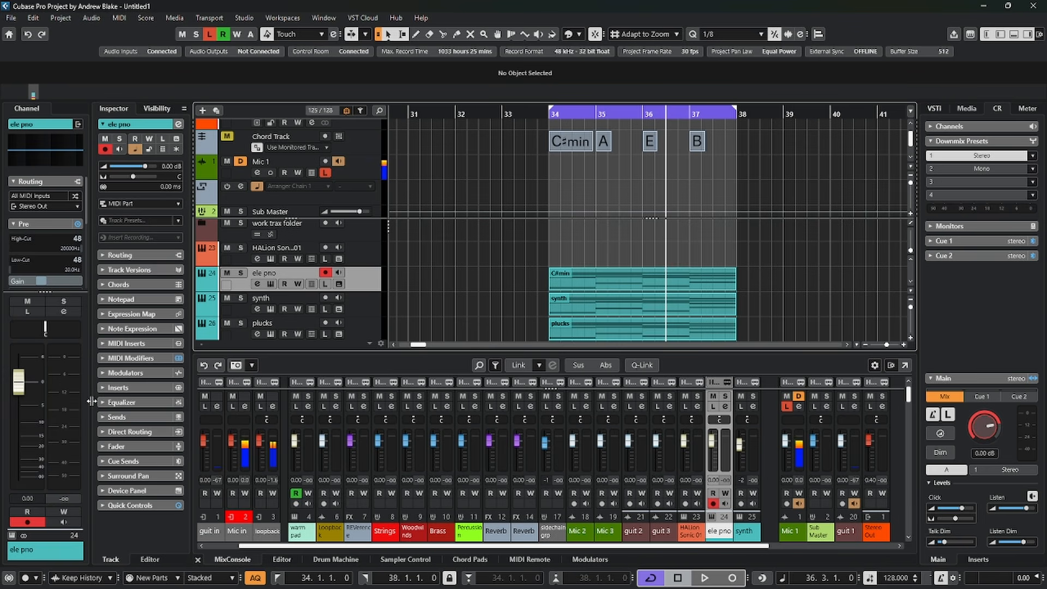
mouse_move(94, 401)
mouse_down()
mouse_move(64, 410)
mouse_move(96, 411)
mouse_up()
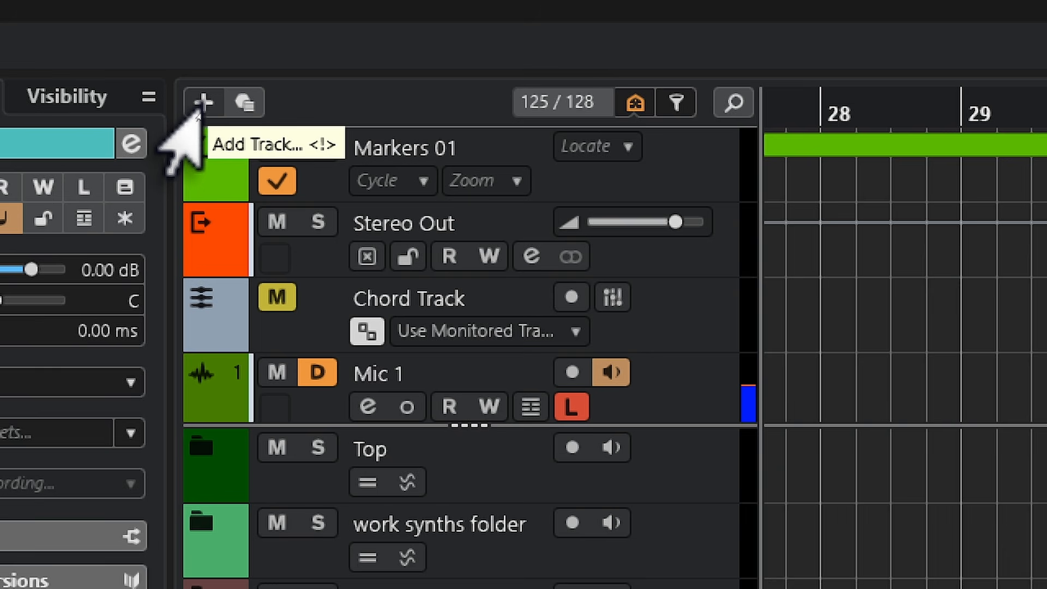
Open the Add Track dialog over the track list and examine the settings of the main track types, from Instrument through Marker
click(199, 107)
drag(625, 105, 290, 148)
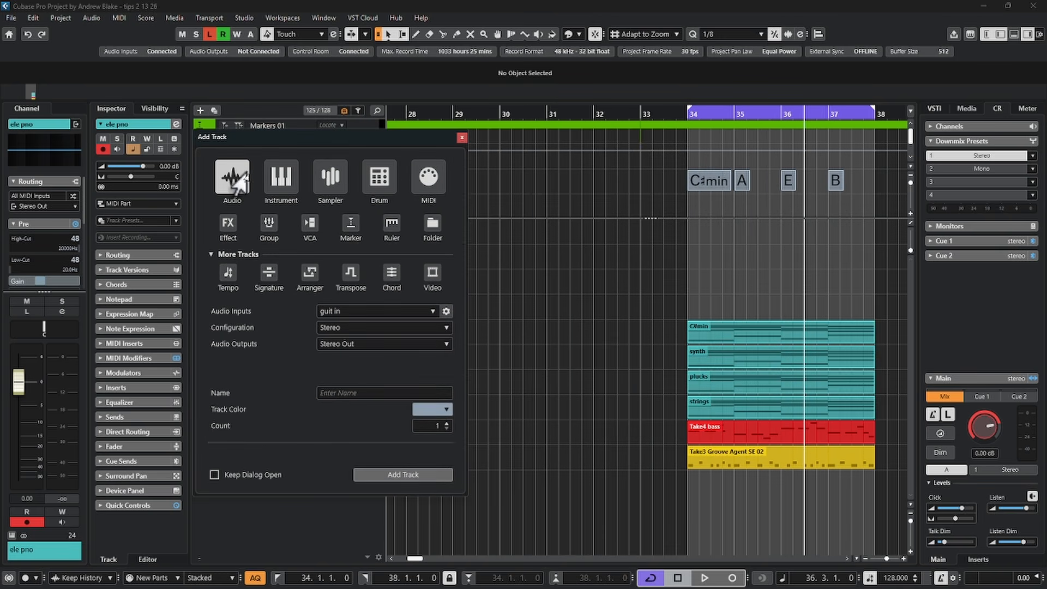
click(281, 176)
click(327, 179)
click(379, 177)
click(427, 178)
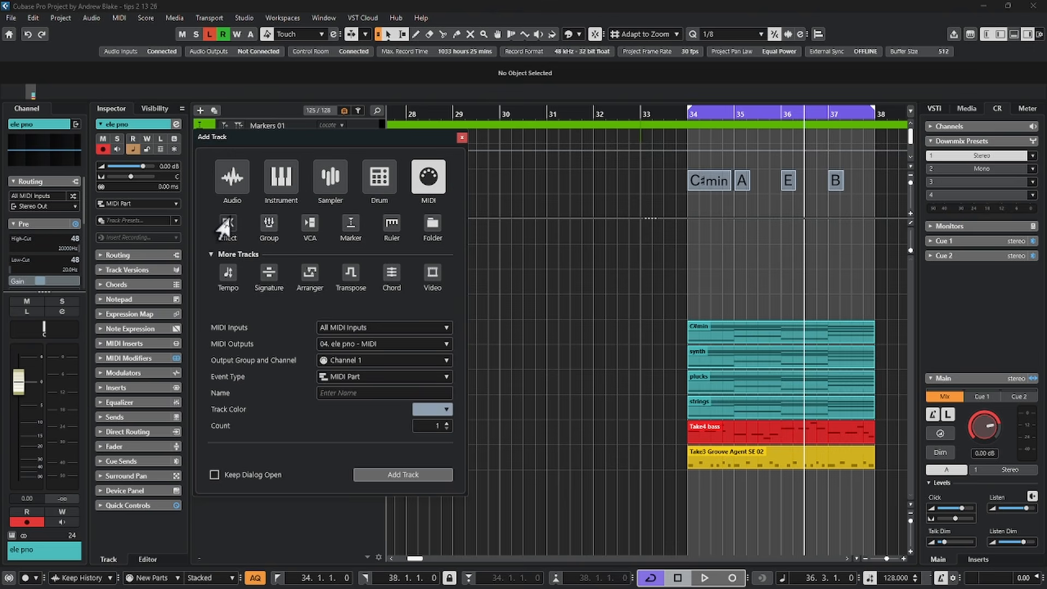
click(228, 222)
click(267, 223)
click(309, 223)
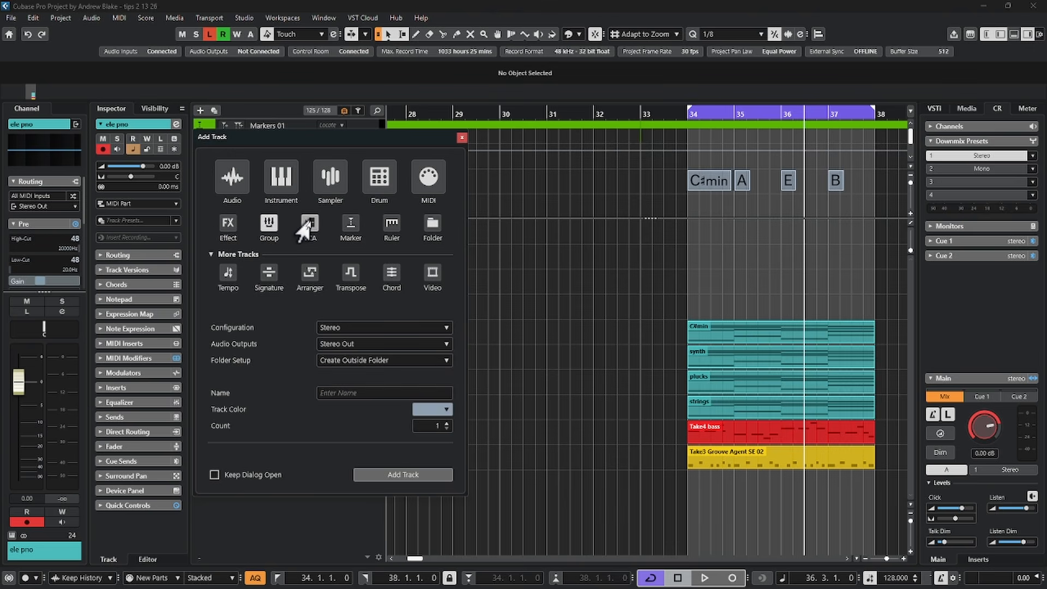
click(349, 223)
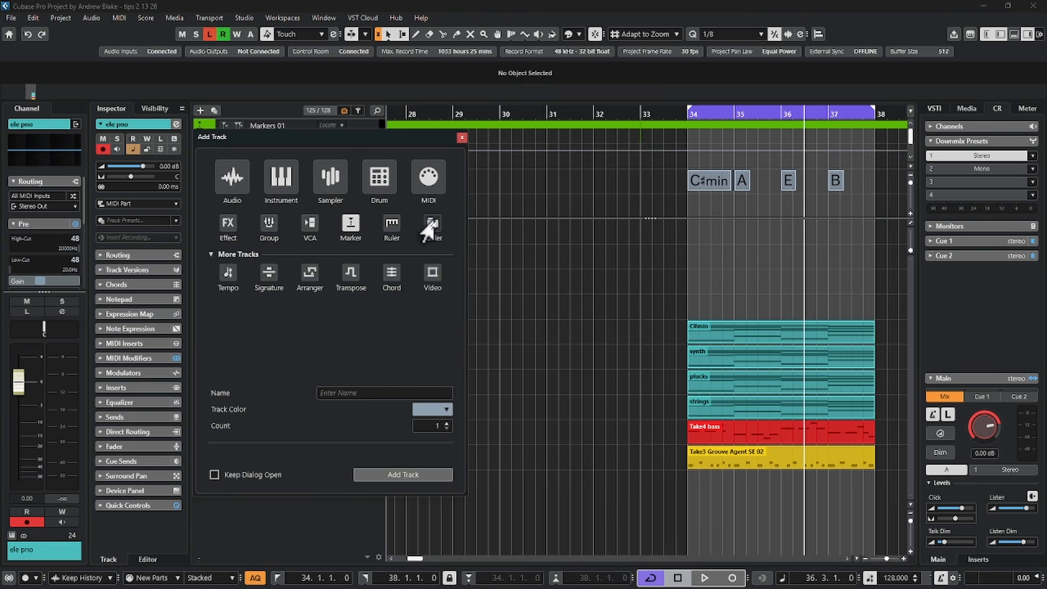
Compare the settings offered for Audio, Instrument, Sampler, Drum and MIDI tracks again
click(232, 177)
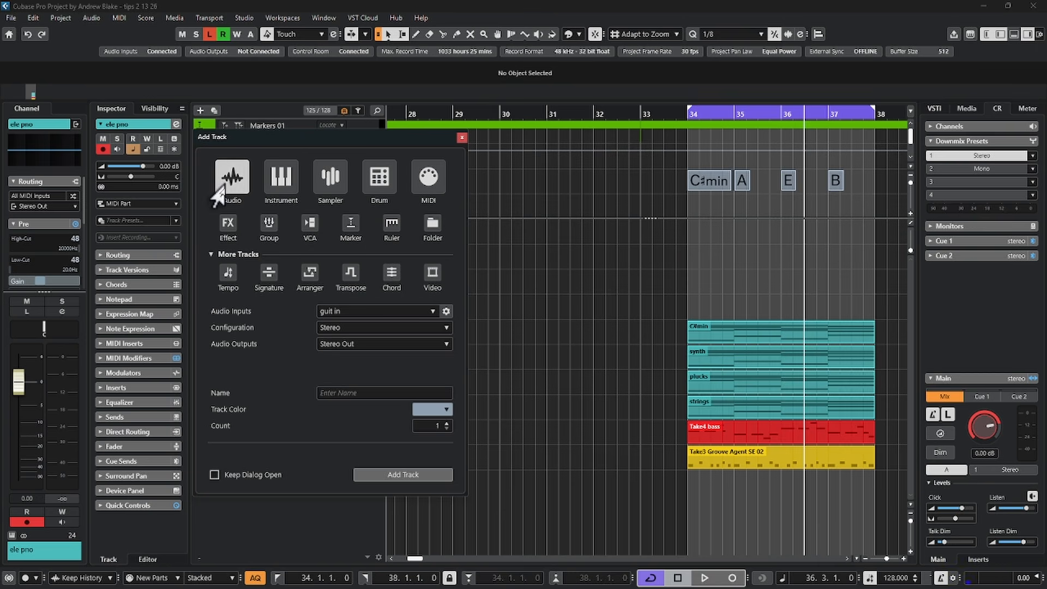
click(280, 177)
click(331, 181)
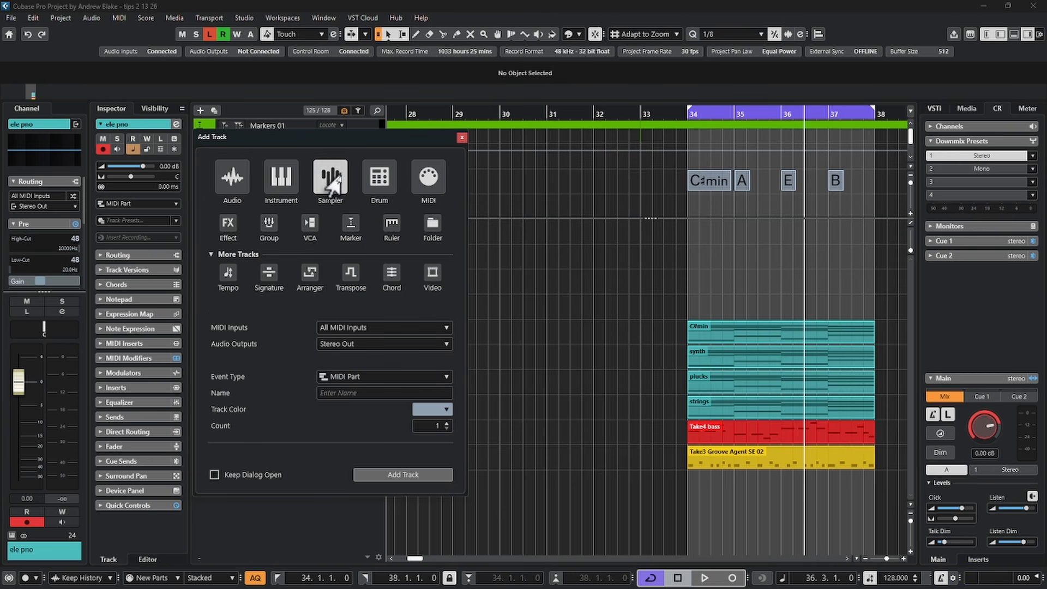
click(386, 184)
click(428, 181)
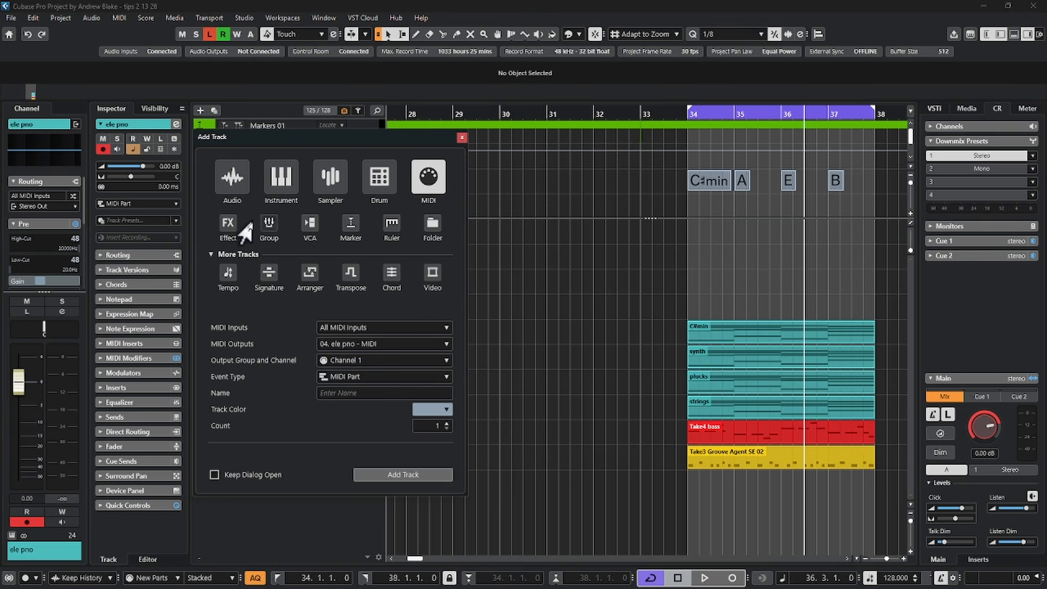
click(235, 183)
click(276, 182)
click(380, 177)
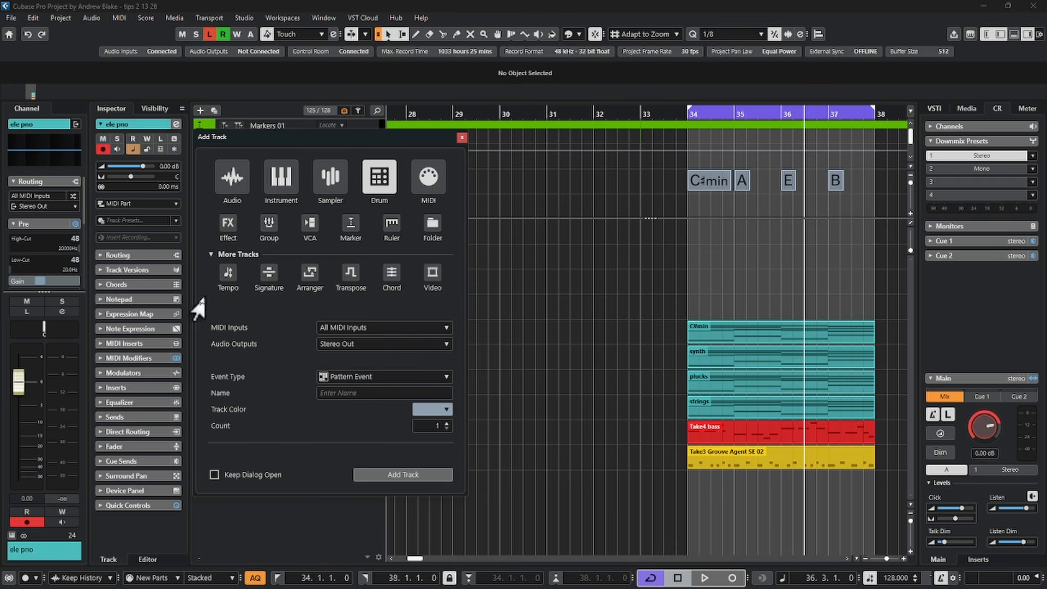
Collapse and re-expand the additional track types and examine entries such as Arranger
click(211, 254)
click(211, 255)
click(229, 273)
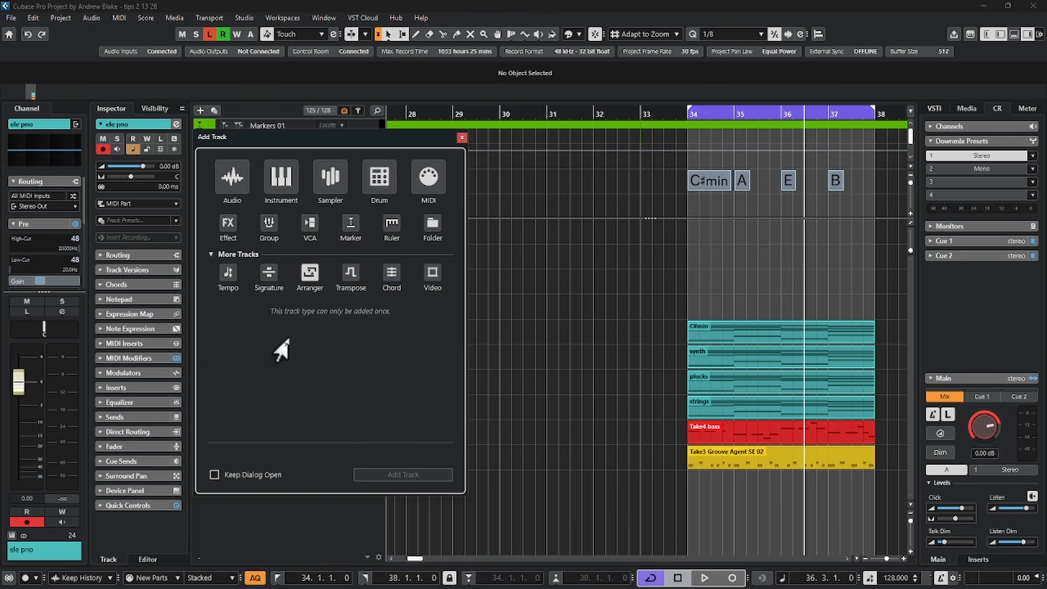
Choose the Audio track type and examine its available inputs and the input buses in Audio Connections
click(223, 186)
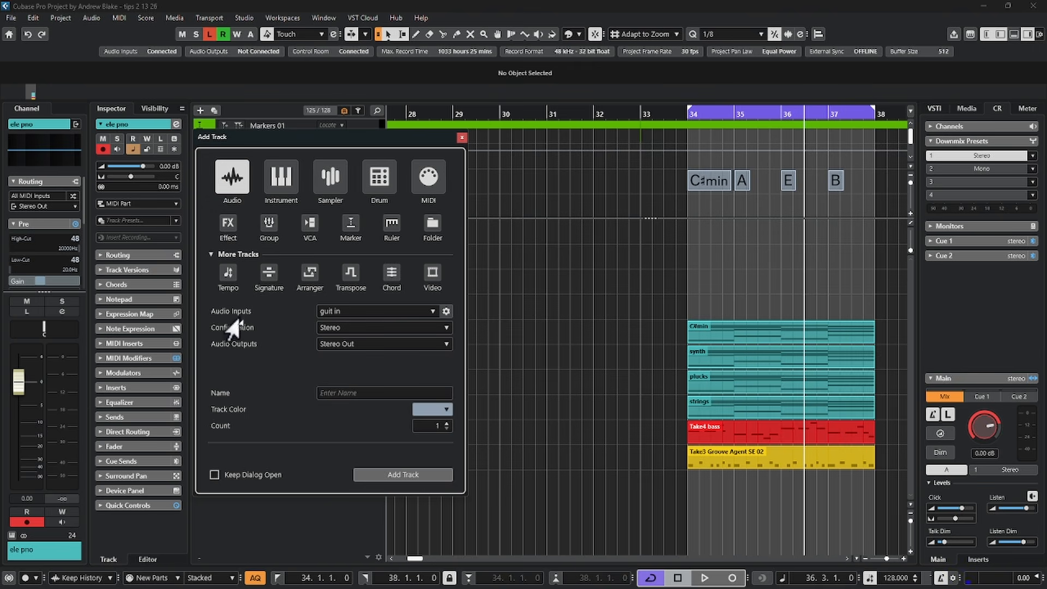
click(359, 313)
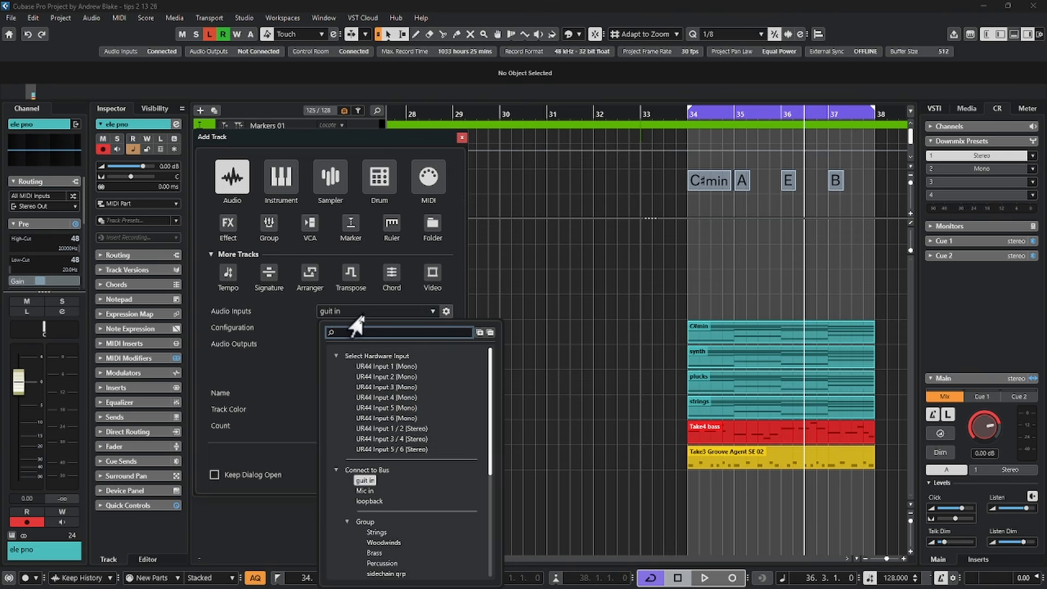
click(295, 327)
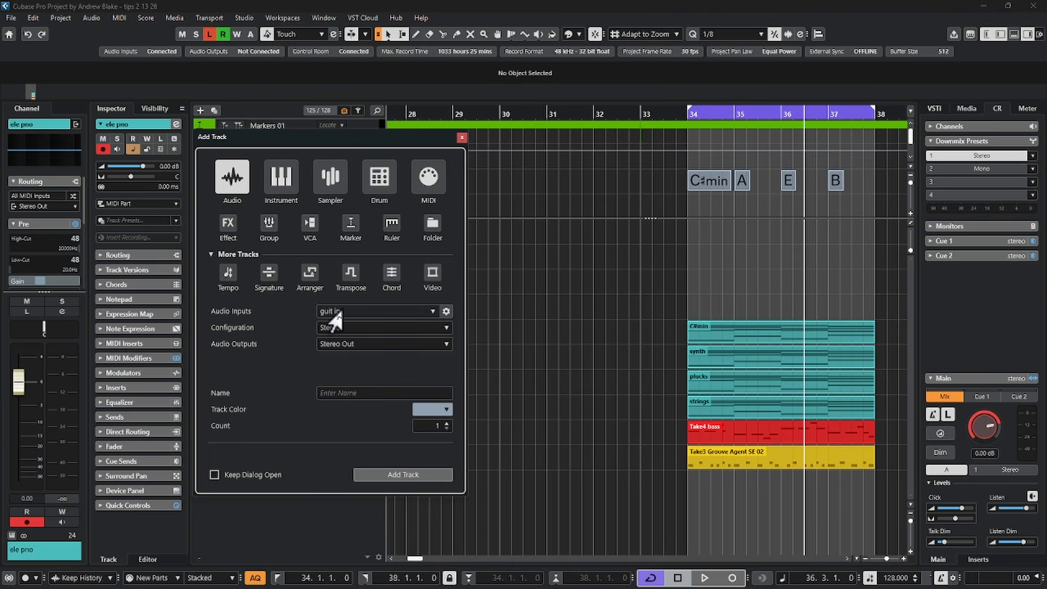
click(446, 311)
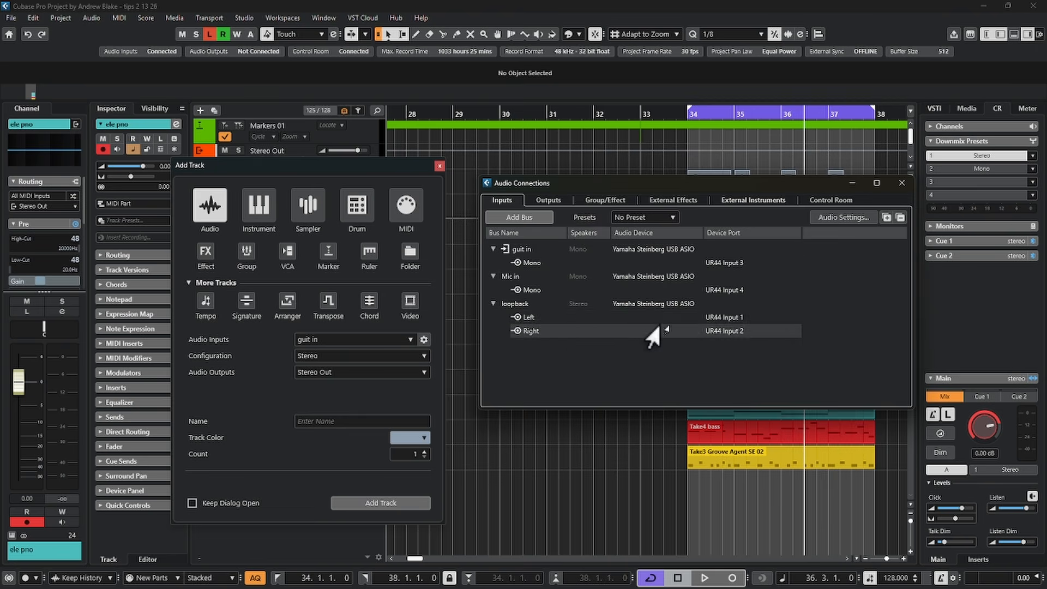
key(F4)
Examine the full range of channel configurations for the audio track, from Mono to Ambisonics, leaving it on Stereo
click(343, 357)
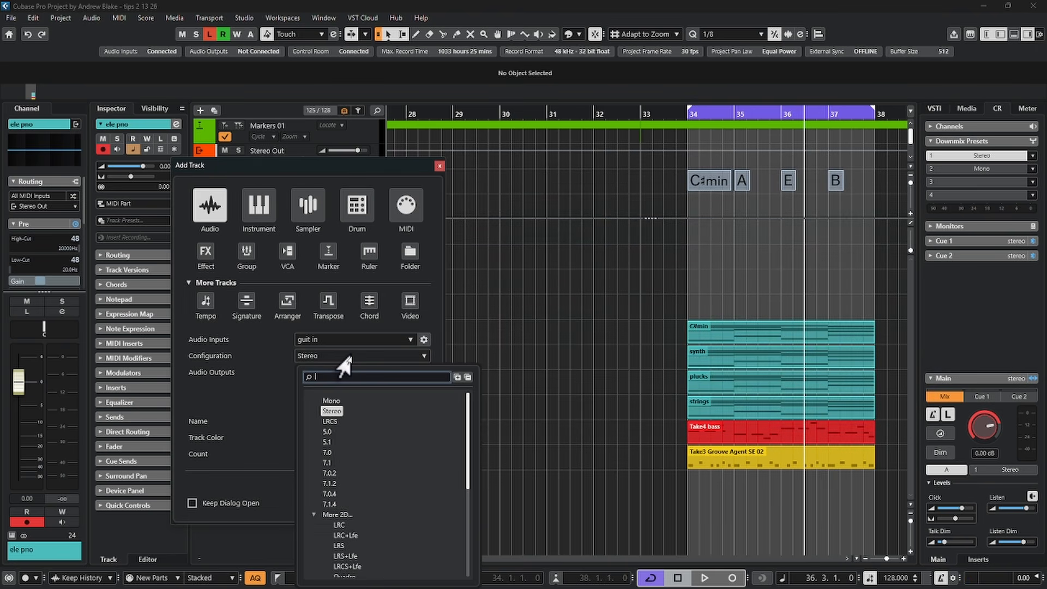
scroll(373, 409, down, 5)
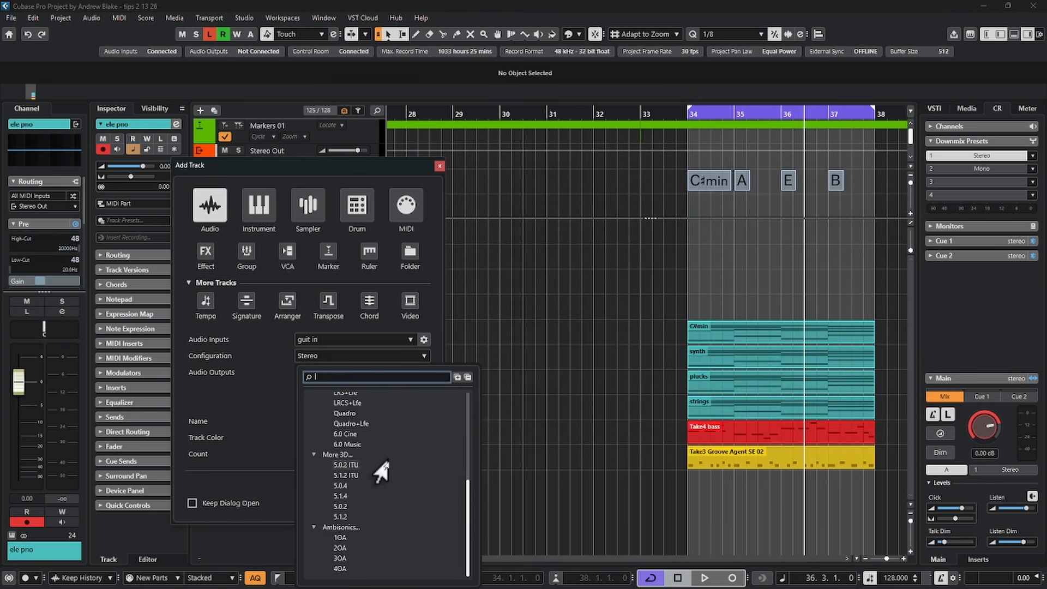
scroll(380, 470, up, 5)
scroll(381, 472, down, 3)
scroll(374, 467, up, 3)
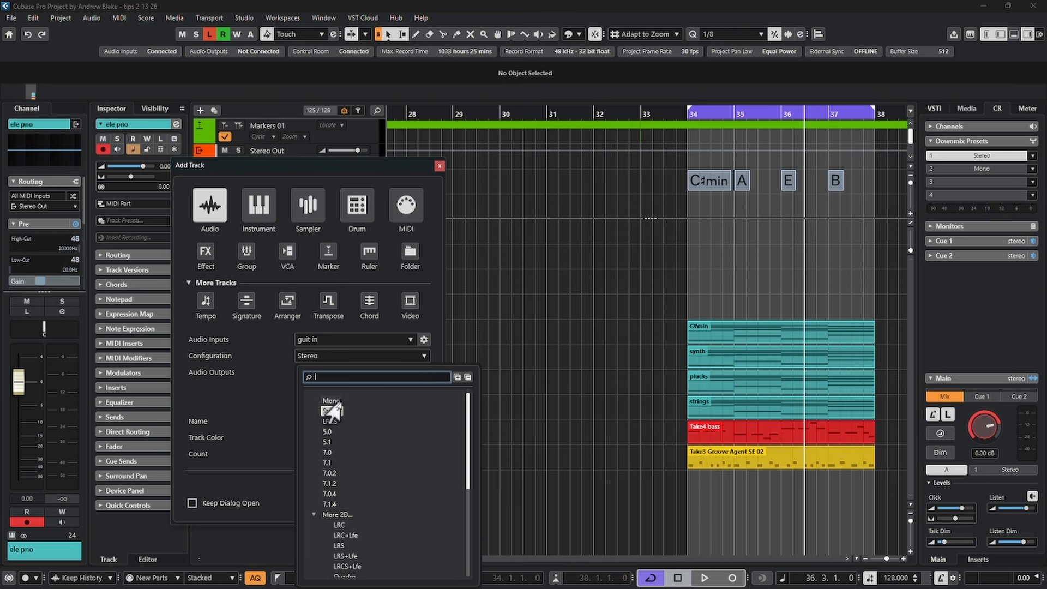
scroll(381, 485, down, 5)
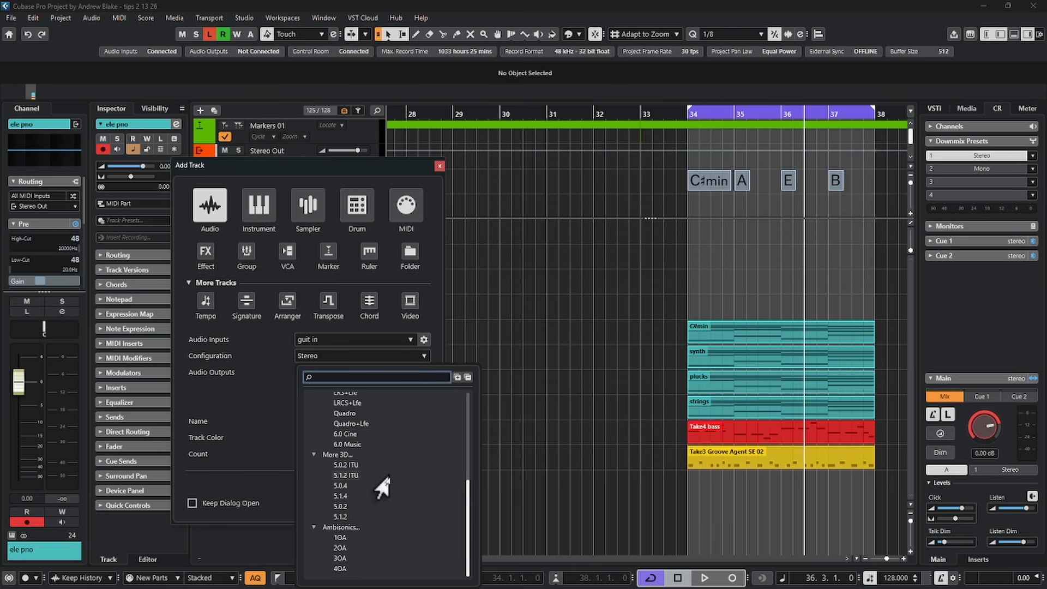
scroll(379, 482, up, 5)
click(207, 402)
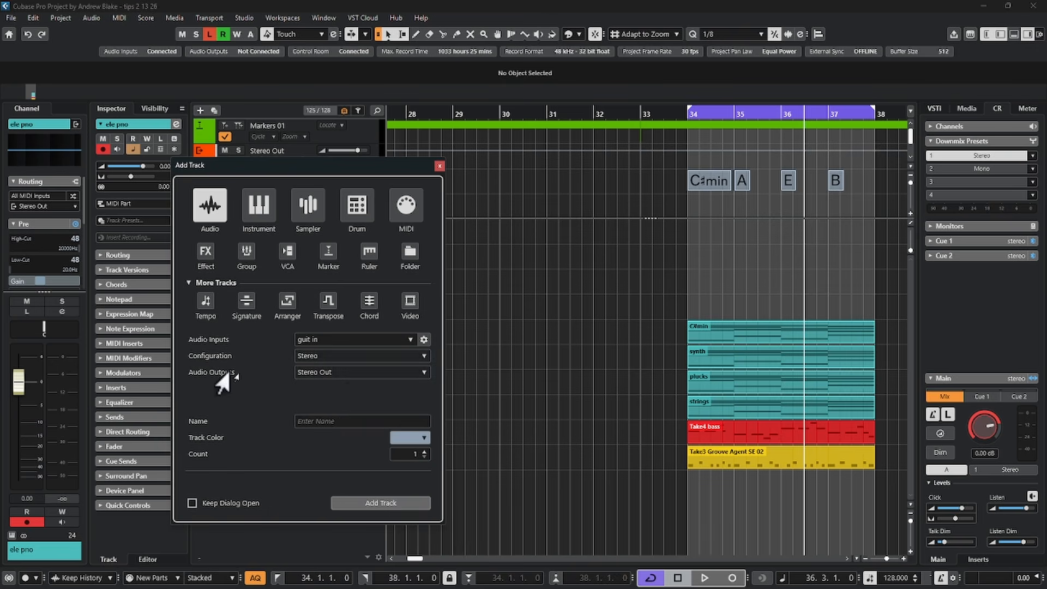
Examine the output, group and effect destinations available for the audio track, leaving it on Stereo Out
click(350, 374)
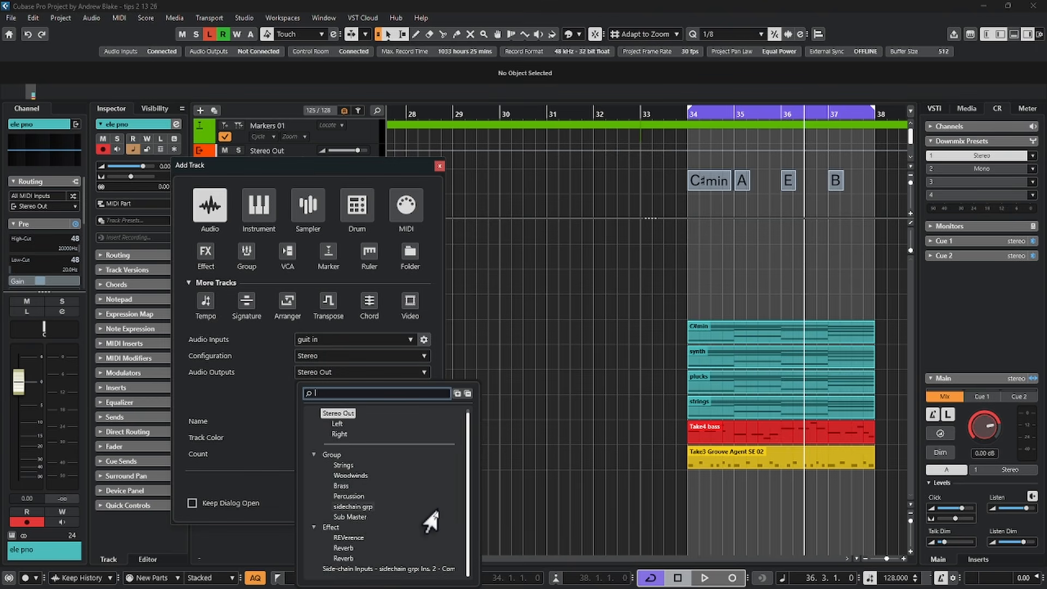
scroll(437, 511, up, 1)
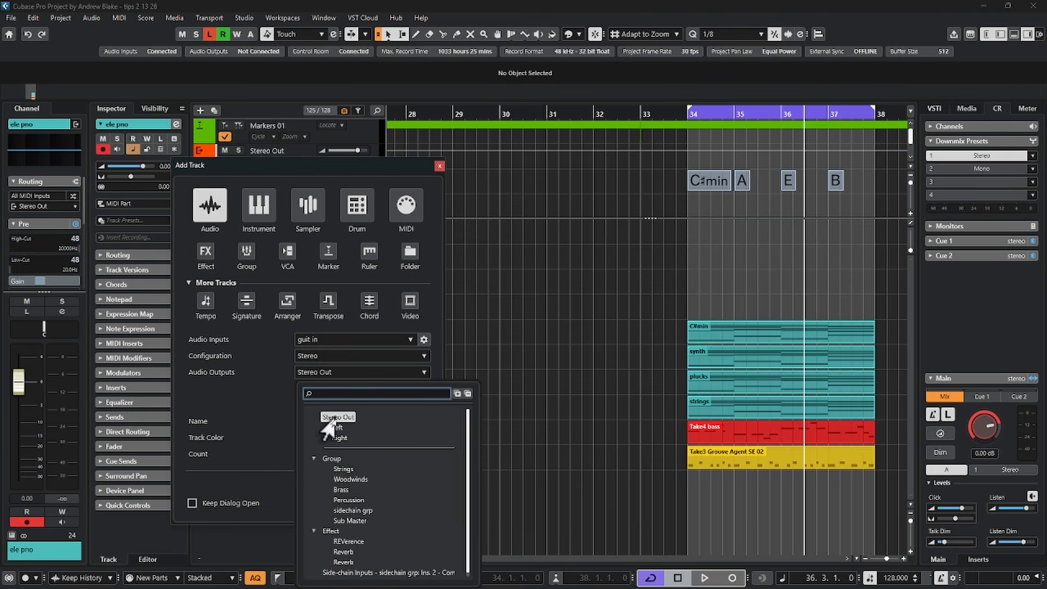
click(256, 408)
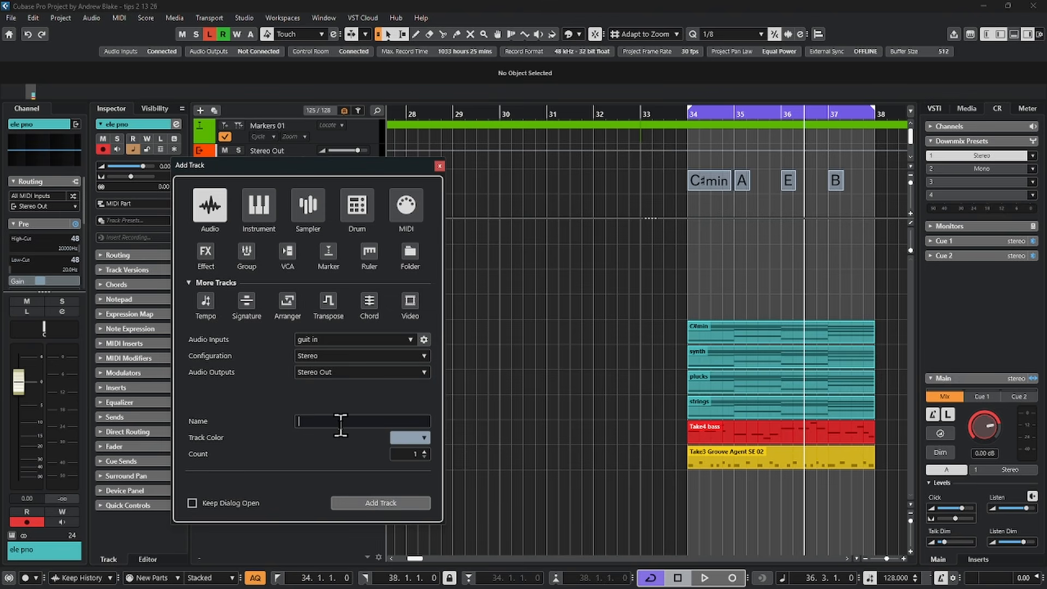
Name the new audio track "audio test" and set its track color to teal
text(audio test)
click(410, 438)
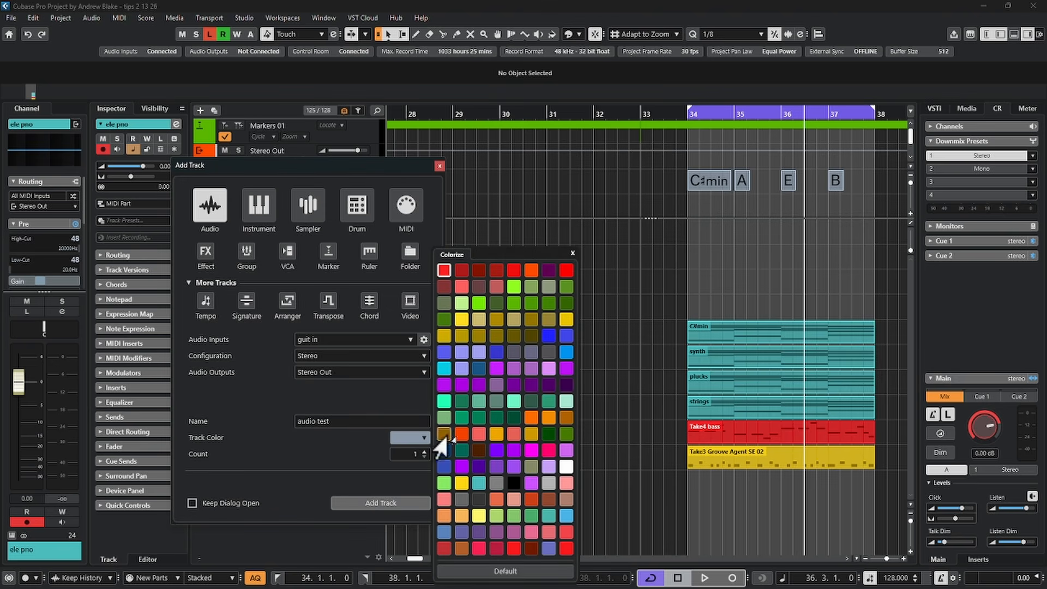
click(479, 483)
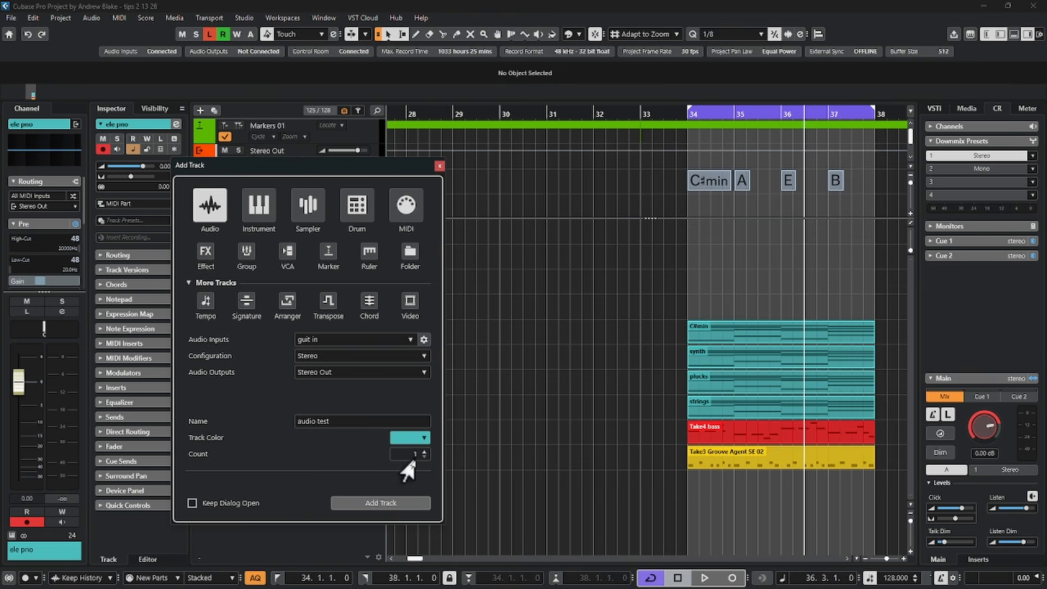
Try a track count of 5, reset it to 1, and add the audio track with Keep Dialog Open disabled
scroll(403, 453, up, 1)
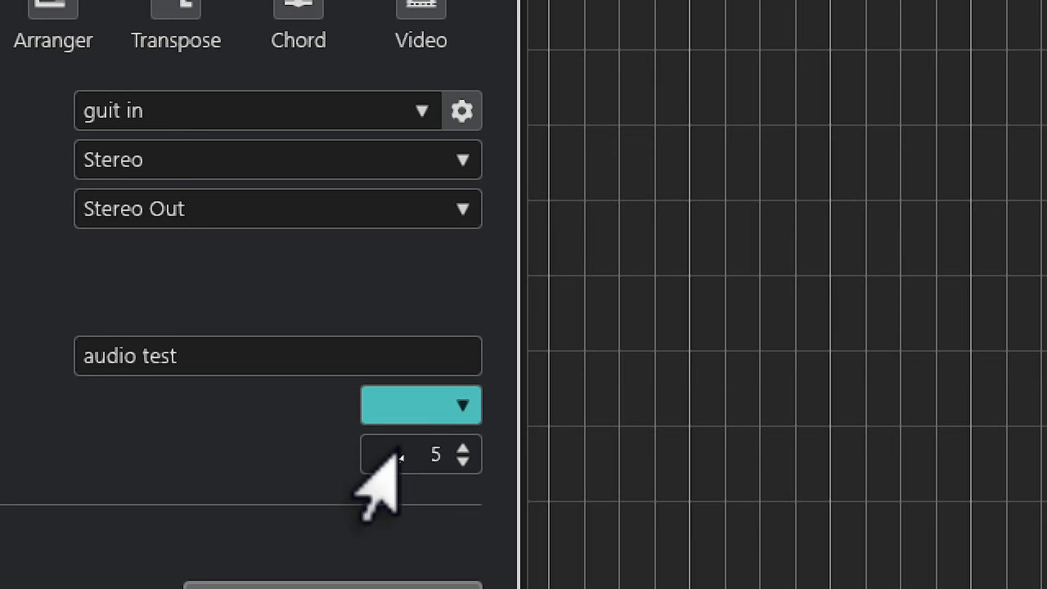
scroll(401, 456, up, 1)
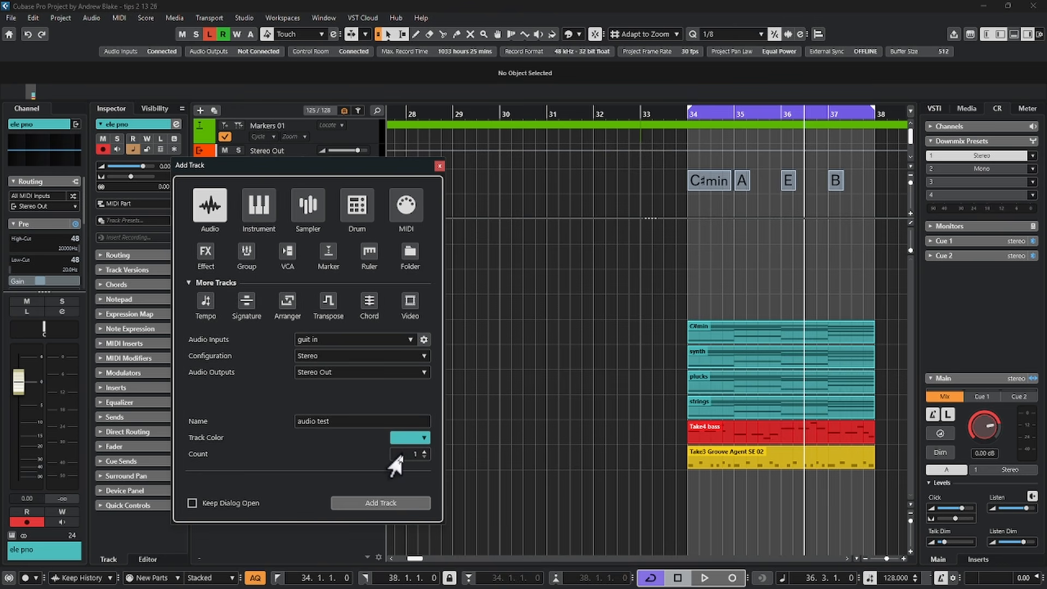
click(192, 502)
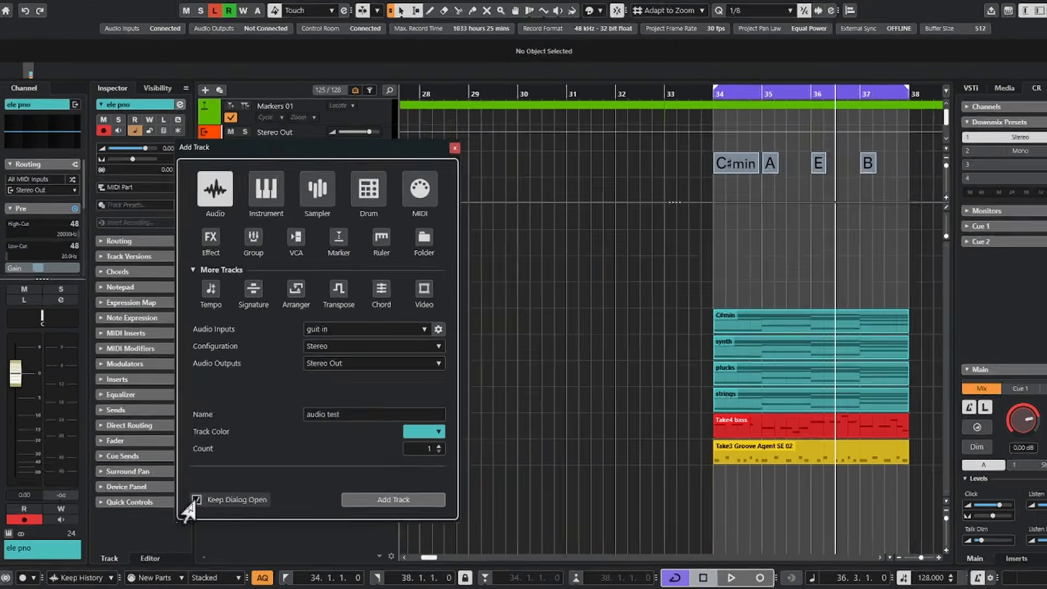
click(191, 501)
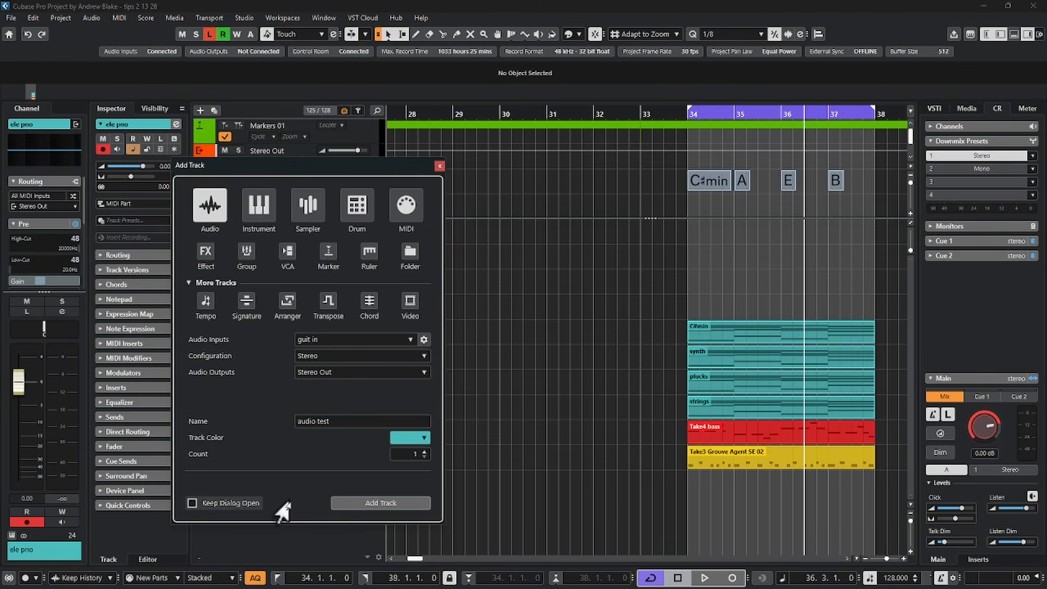
click(368, 505)
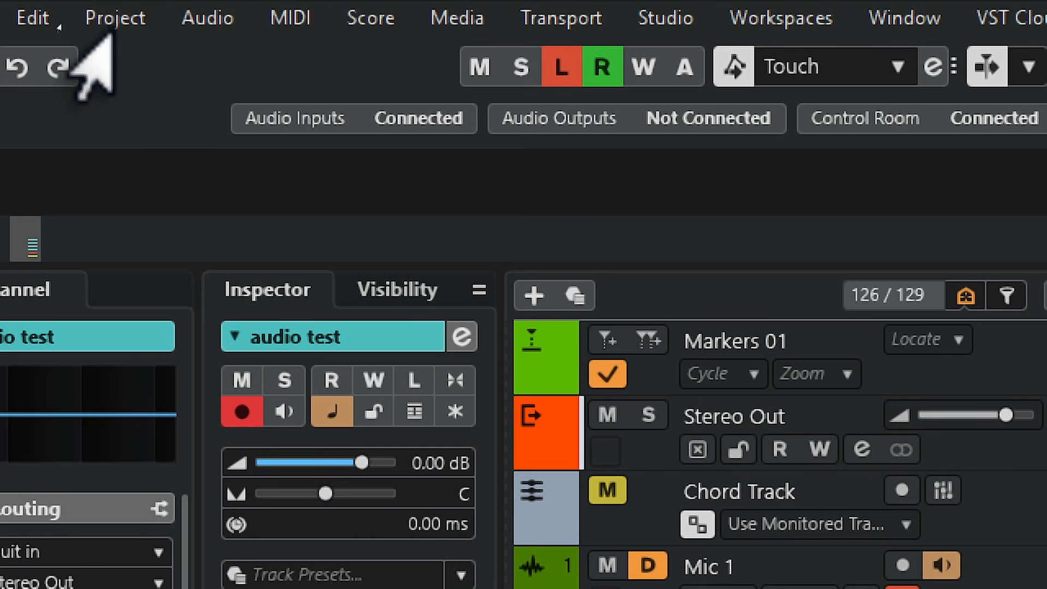
Add a Stereo audio track with guit in and Stereo Out left as routing, and start adding another audio track from the track list
click(61, 18)
mouse_move(198, 57)
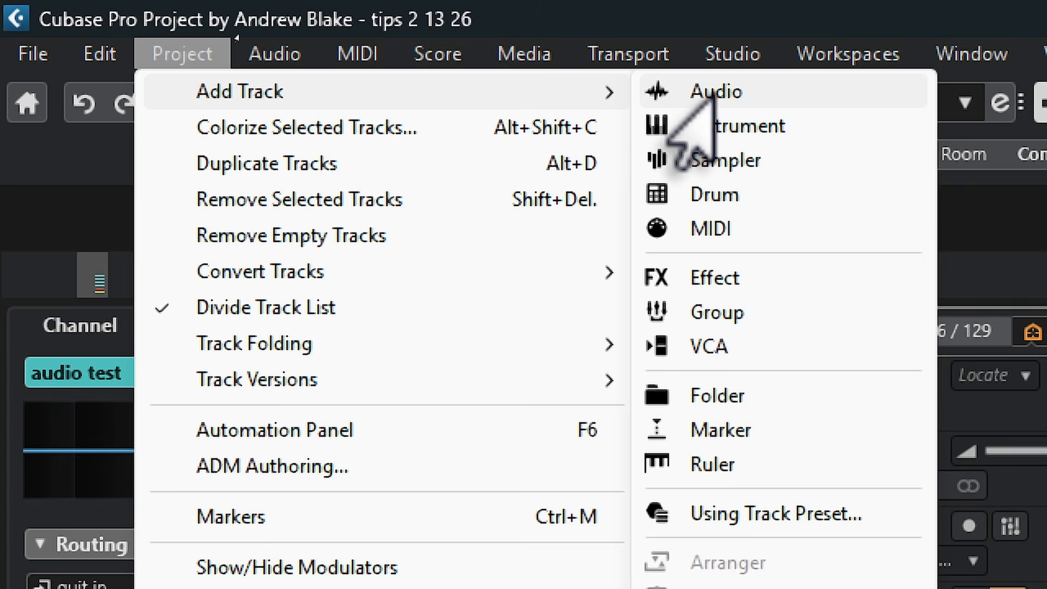
click(711, 93)
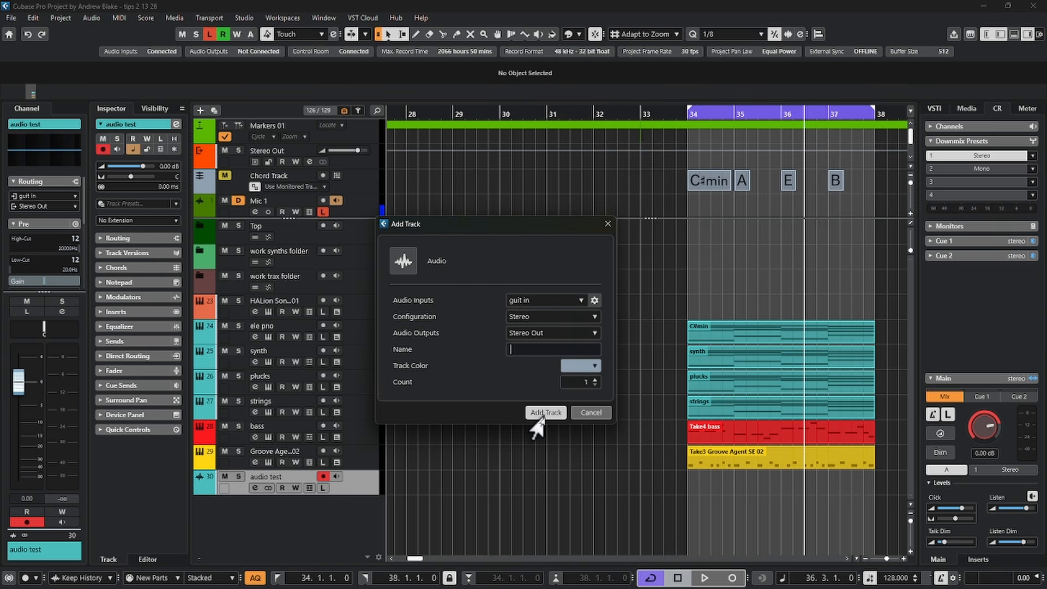
click(538, 418)
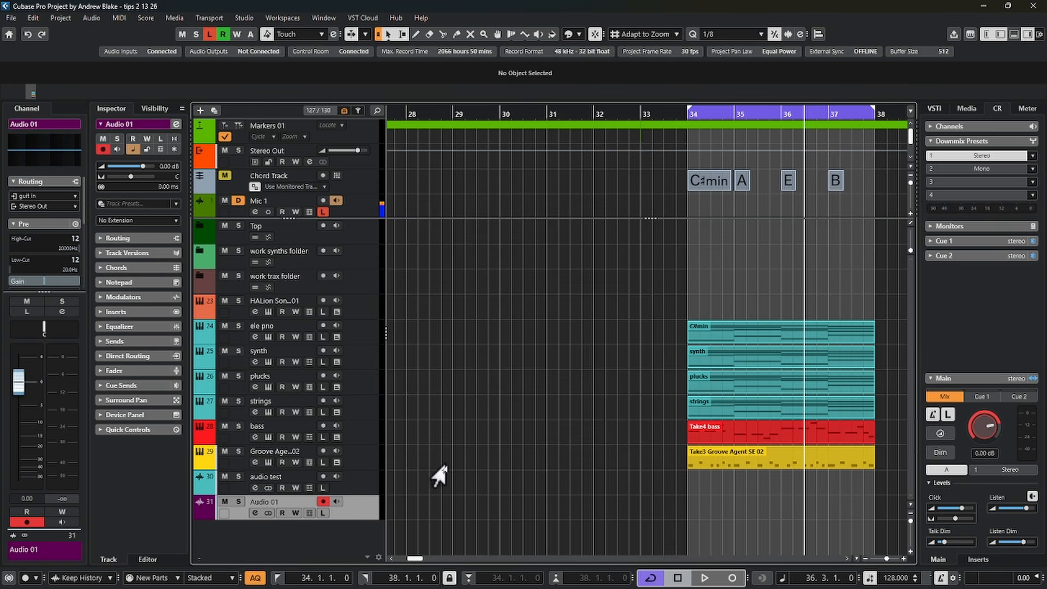
right_click(267, 542)
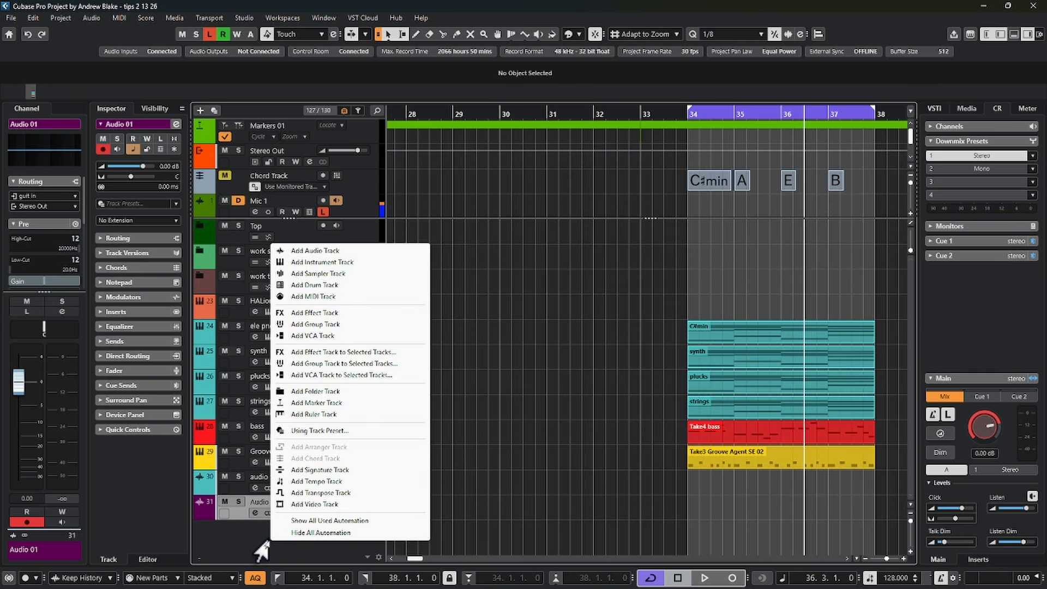
click(307, 252)
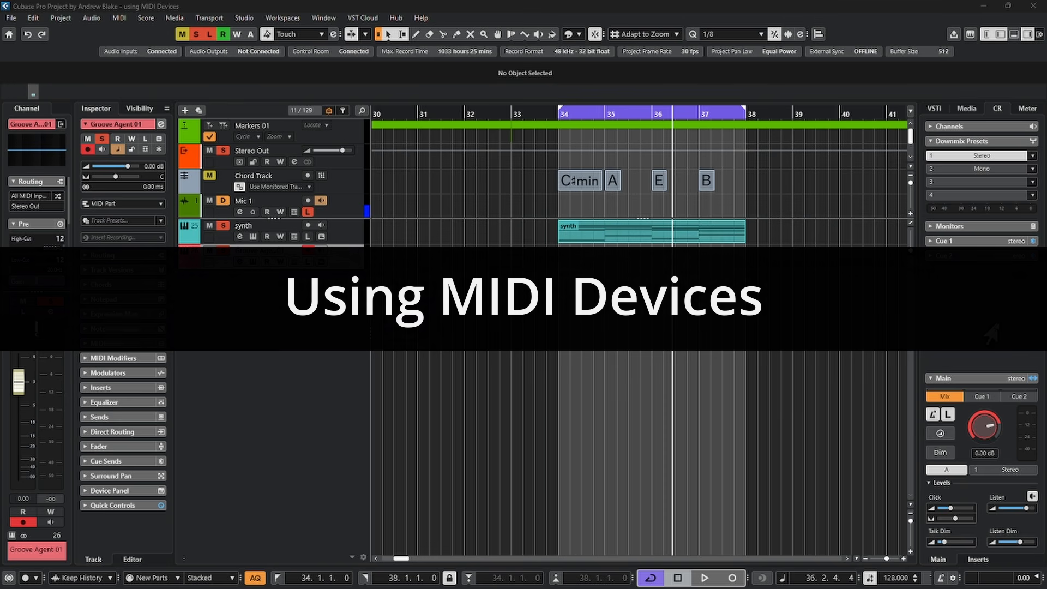
Open the MIDI Device Manager
click(244, 18)
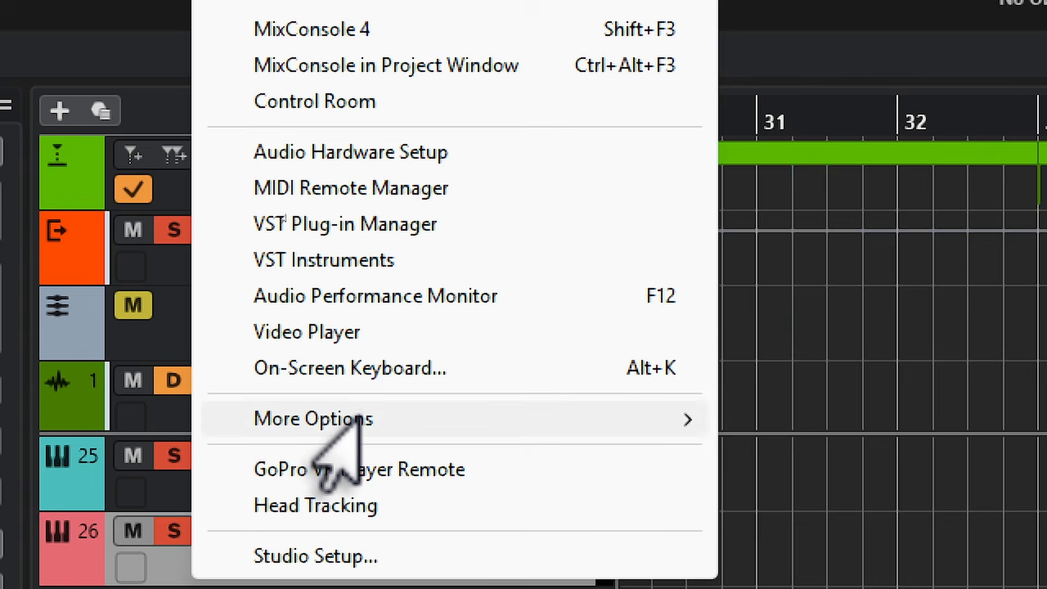
mouse_move(345, 588)
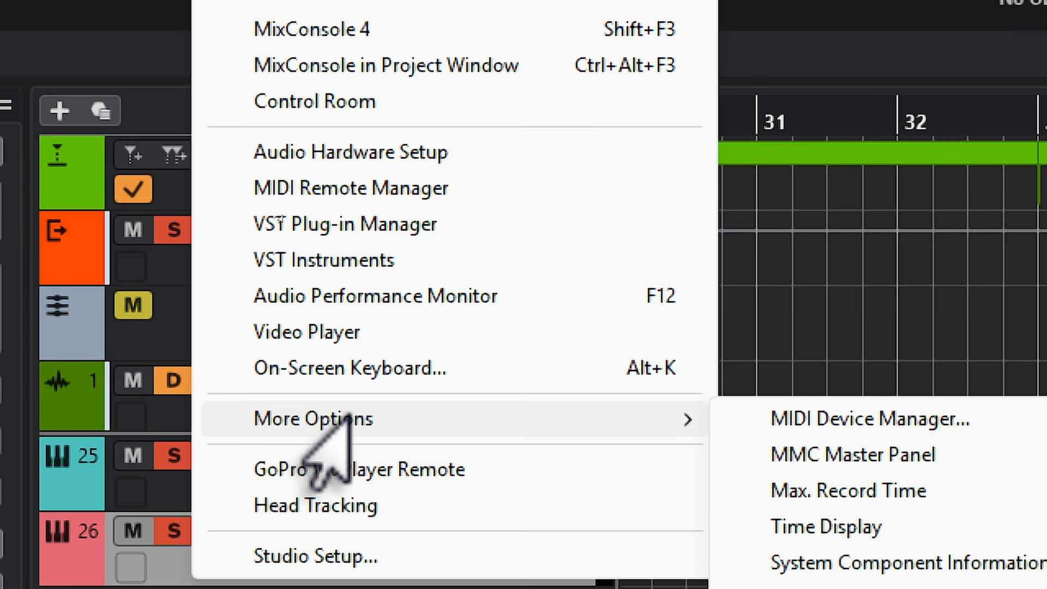
click(772, 417)
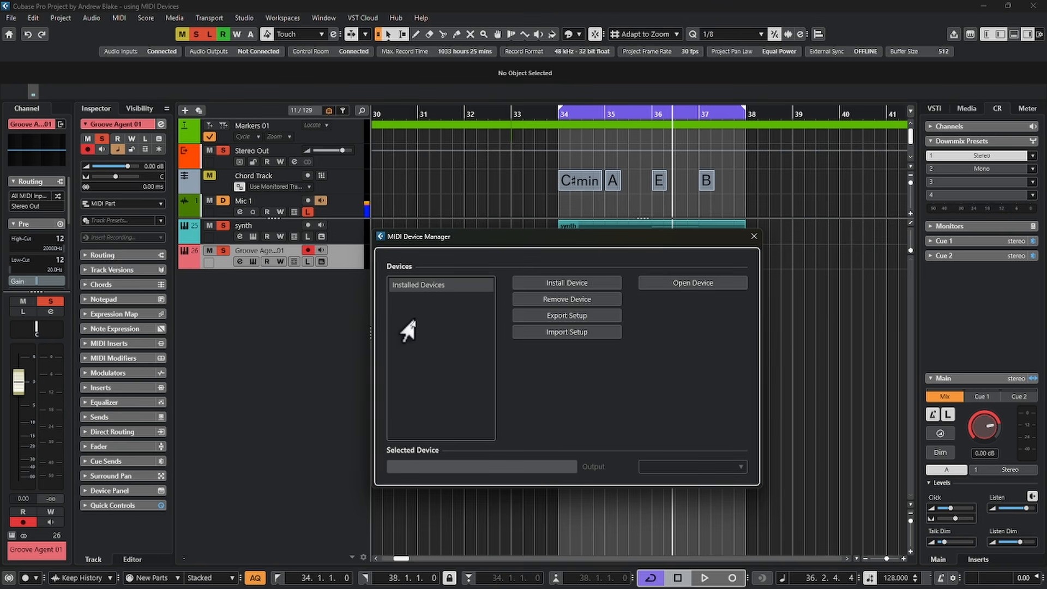
Browse the MIDI device scripts, install the Yamaha CS2X, and remove it from the installed devices
click(530, 285)
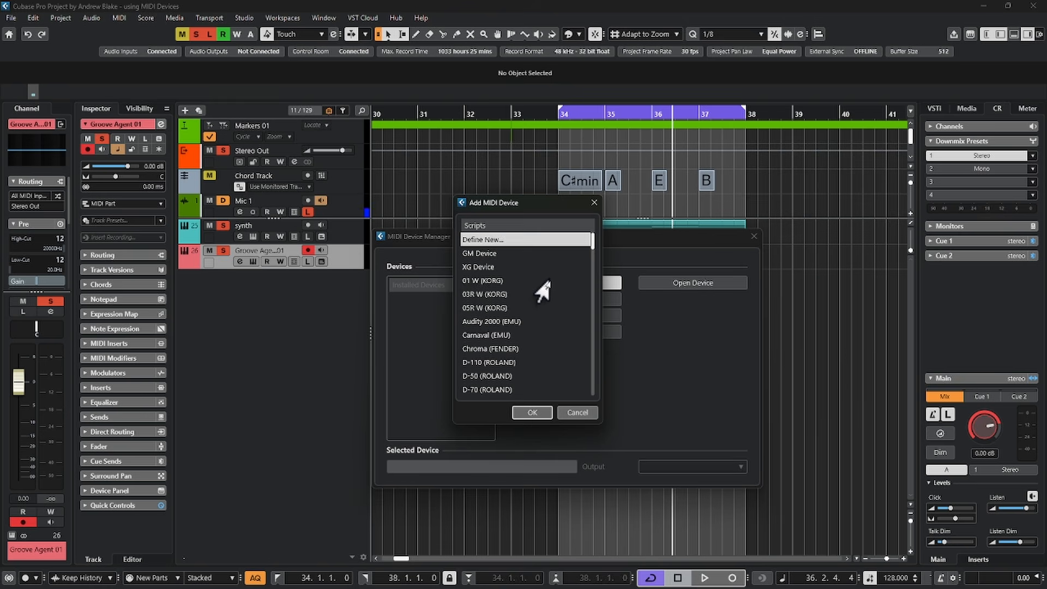
scroll(542, 291, down, 20)
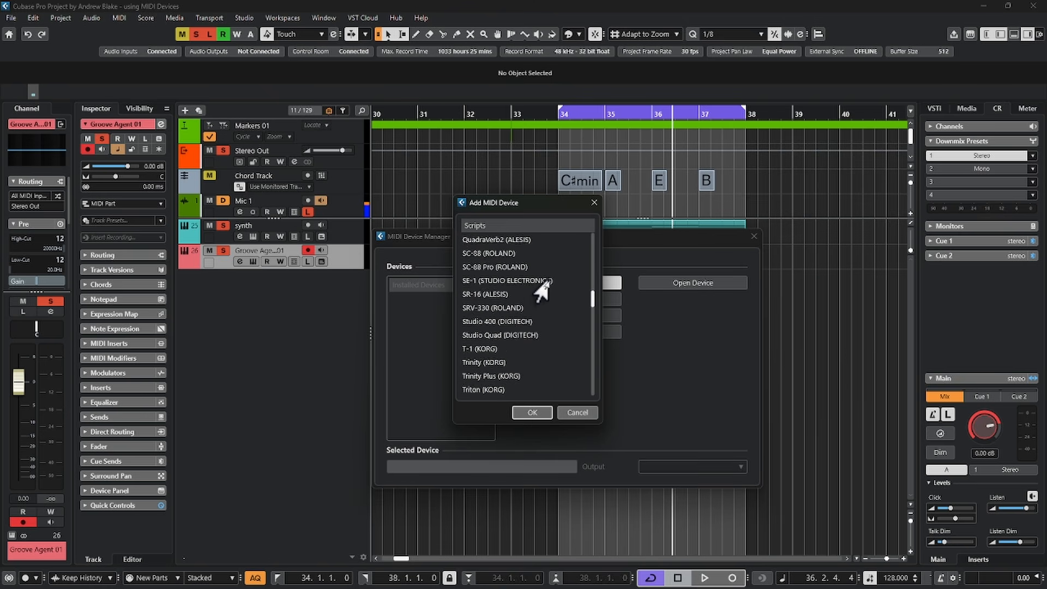
scroll(541, 291, up, 20)
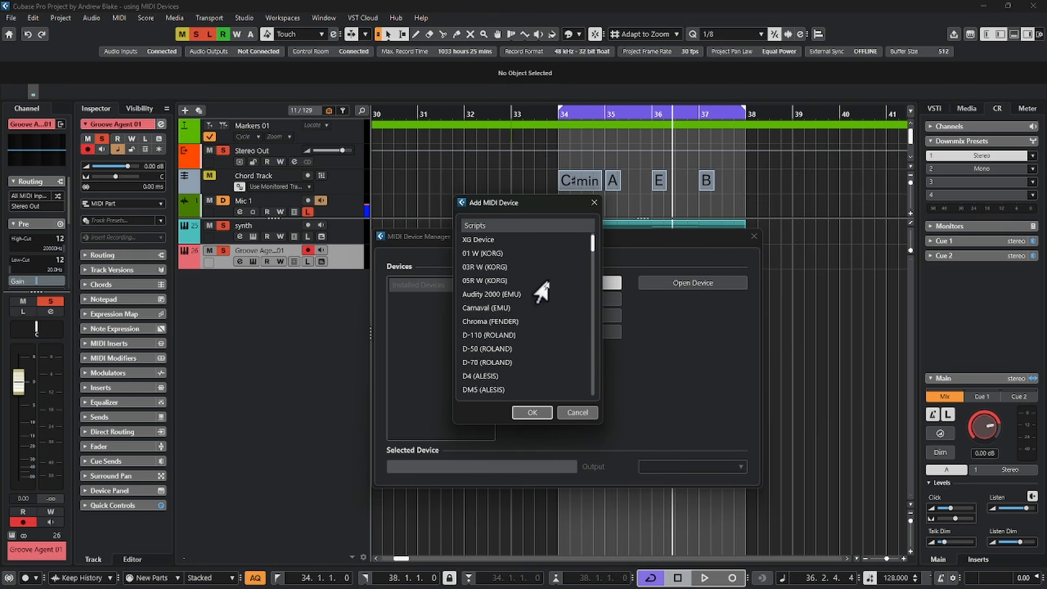
scroll(542, 309, down, 6)
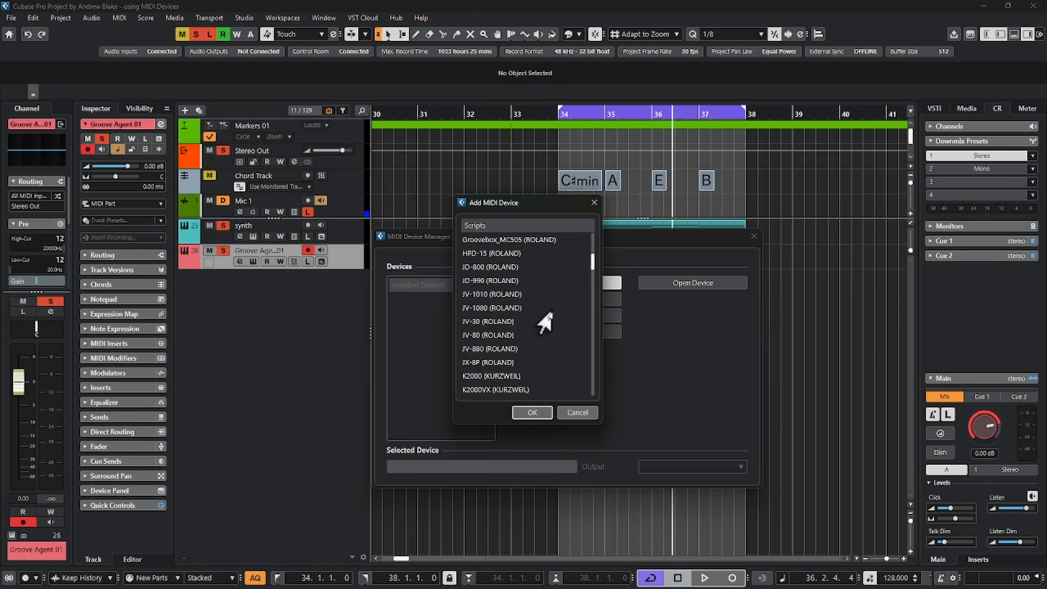
scroll(544, 322, down, 8)
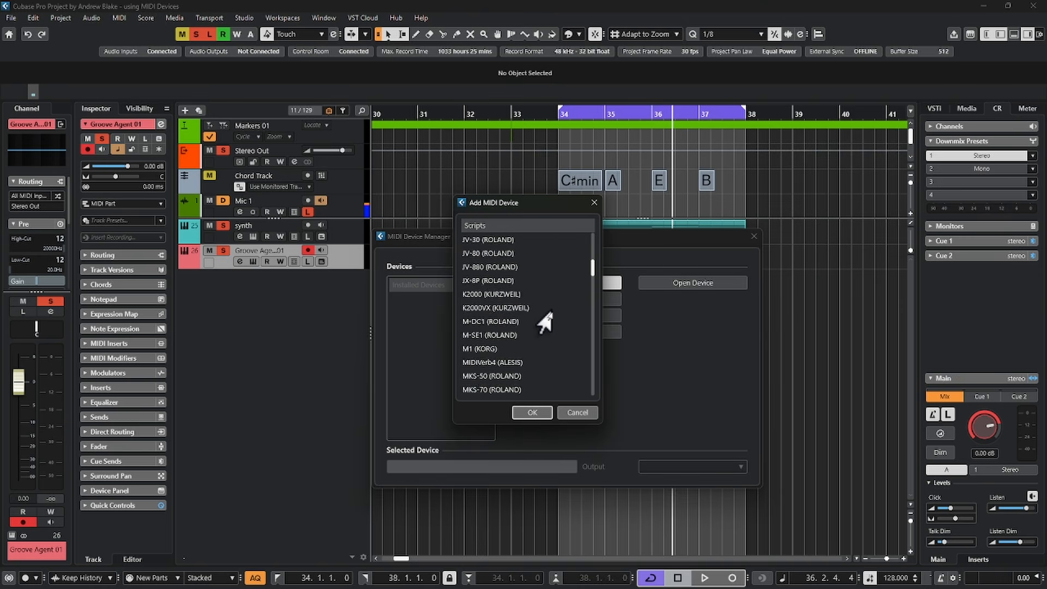
scroll(545, 325, down, 5)
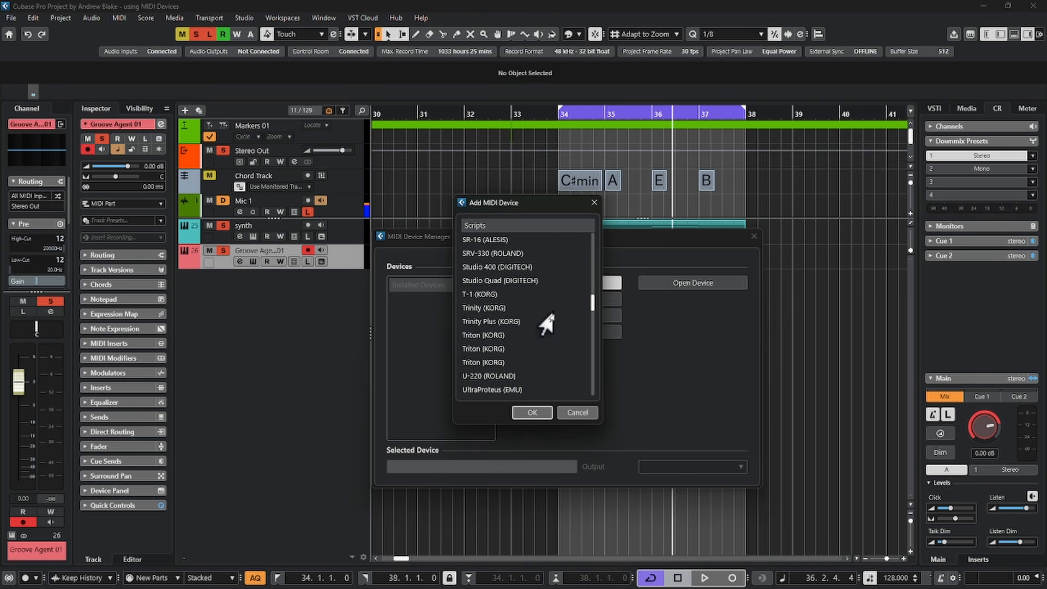
scroll(545, 324, down, 10)
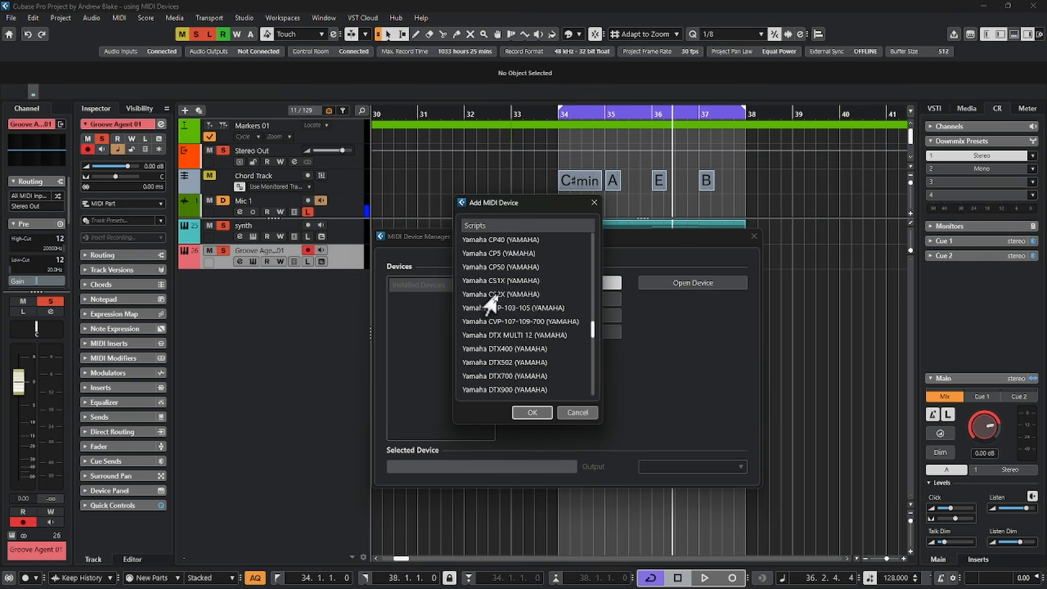
click(492, 294)
click(532, 412)
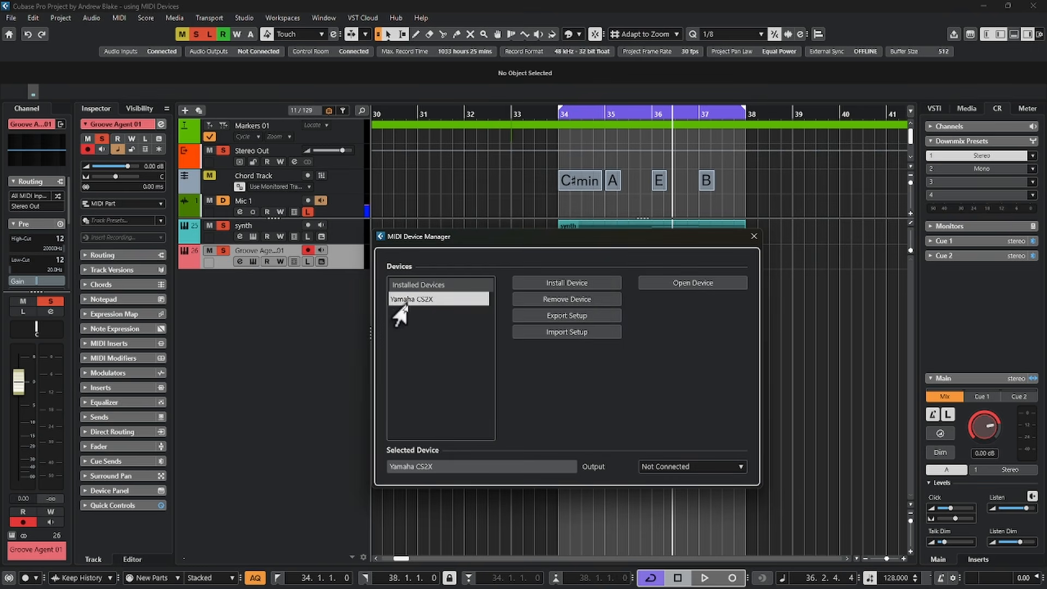
click(552, 299)
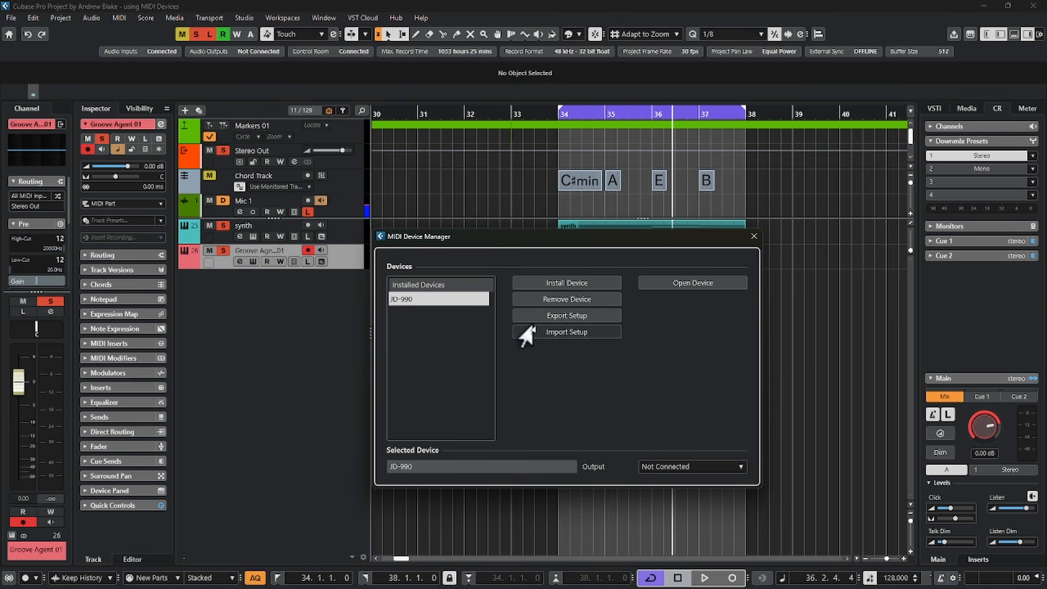
View the dialogs for exporting and importing a MIDI device setup, cancelling both
click(557, 316)
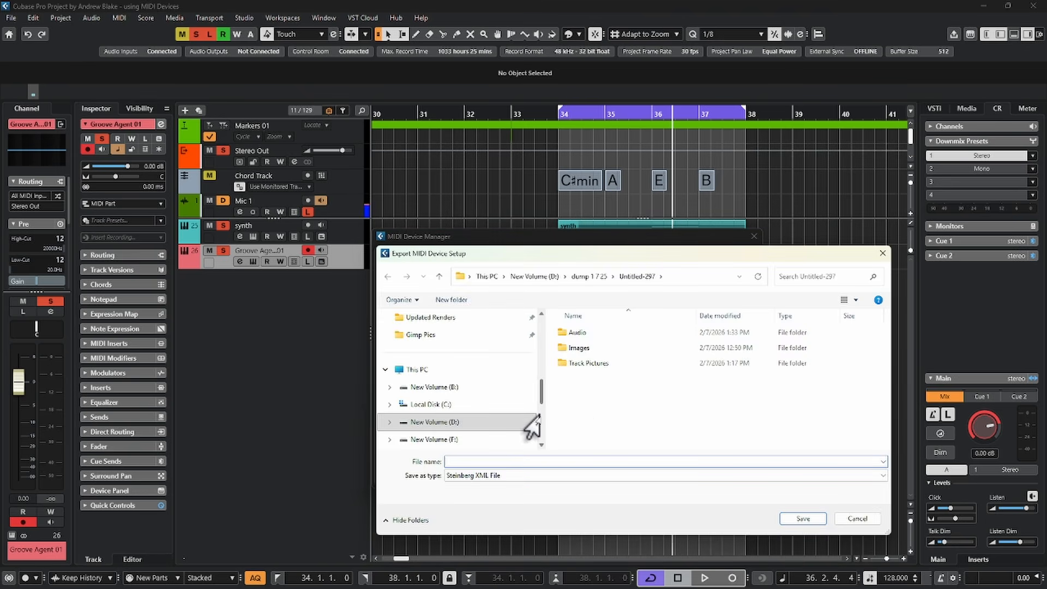
key(Escape)
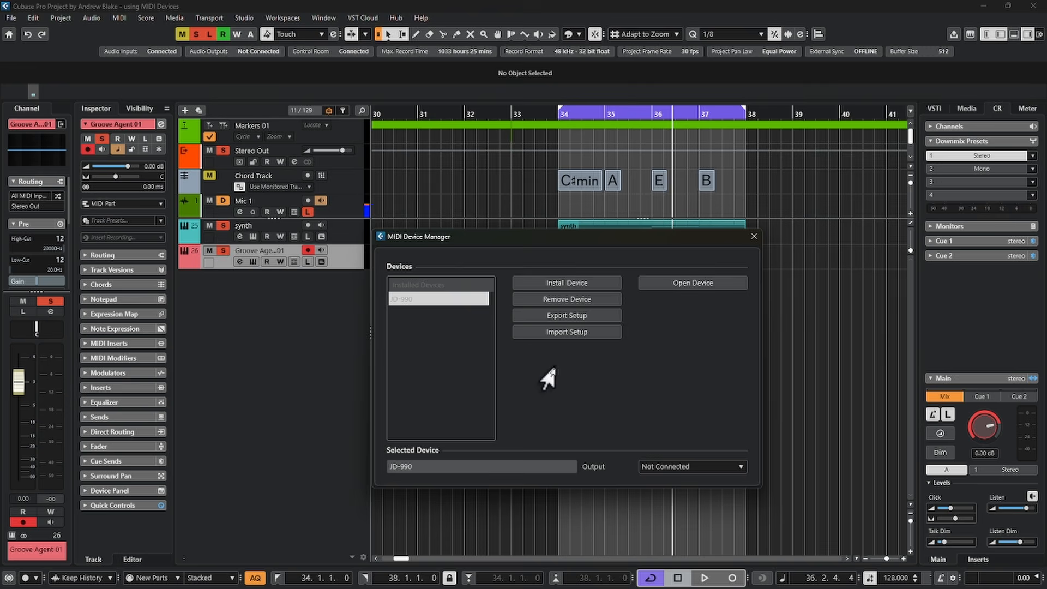
click(583, 334)
click(856, 518)
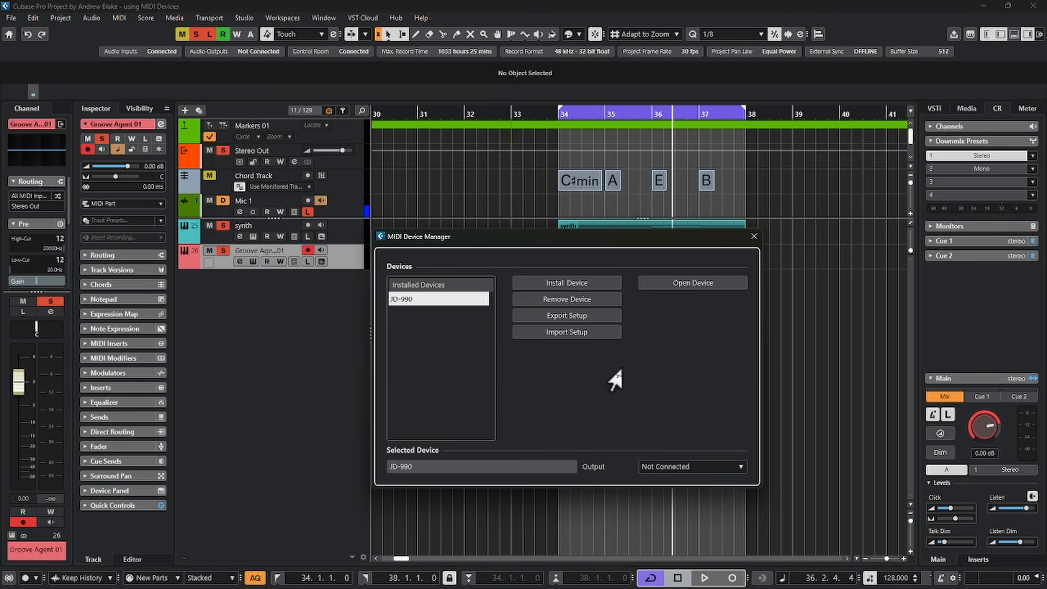
Examine the JD-990's device window with its channels, and check the MIDI outputs available for it
click(692, 286)
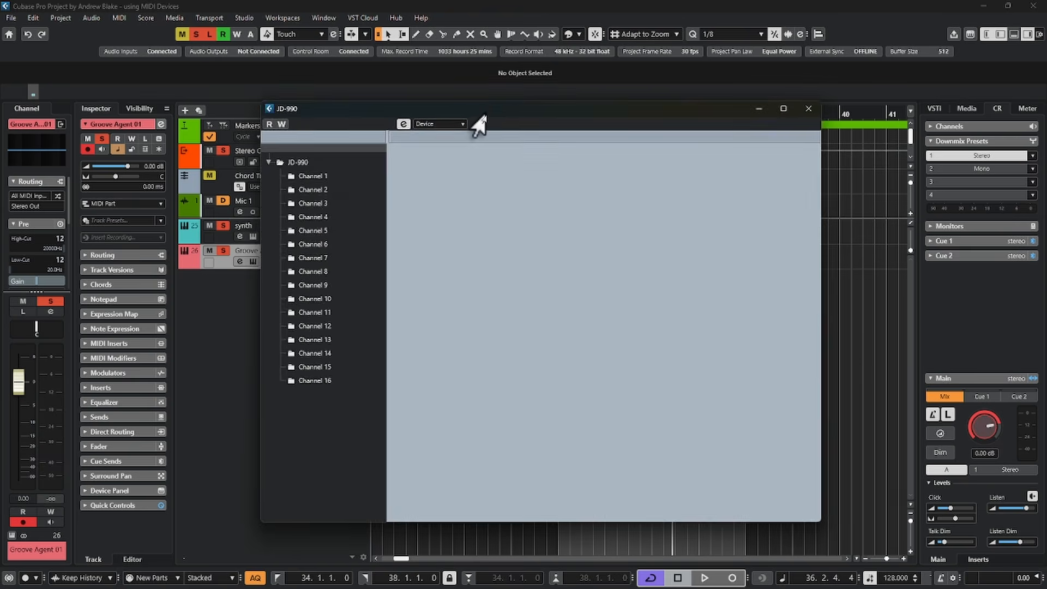
drag(489, 122, 481, 147)
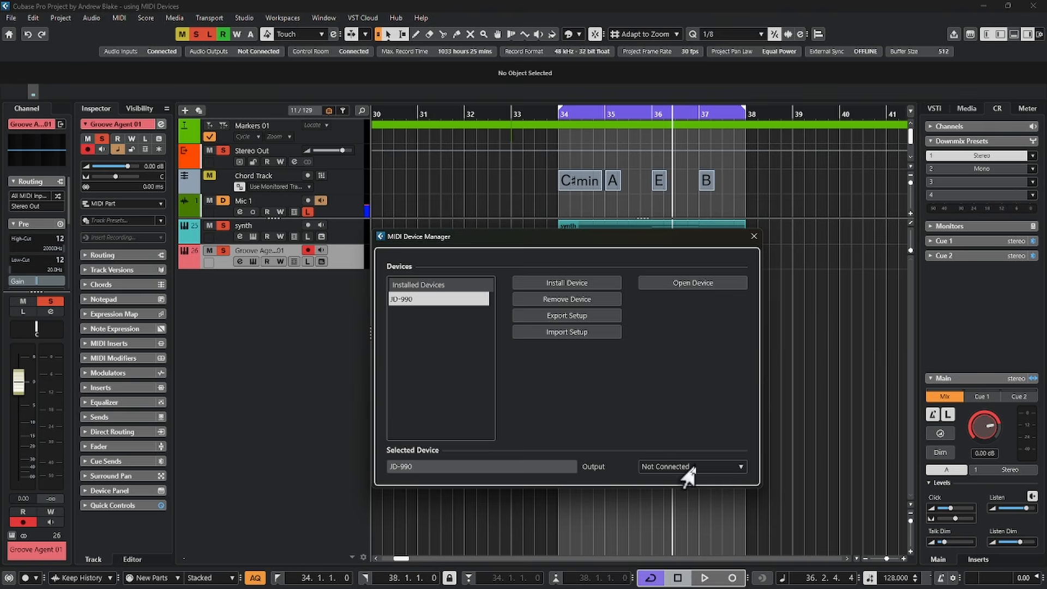
click(739, 468)
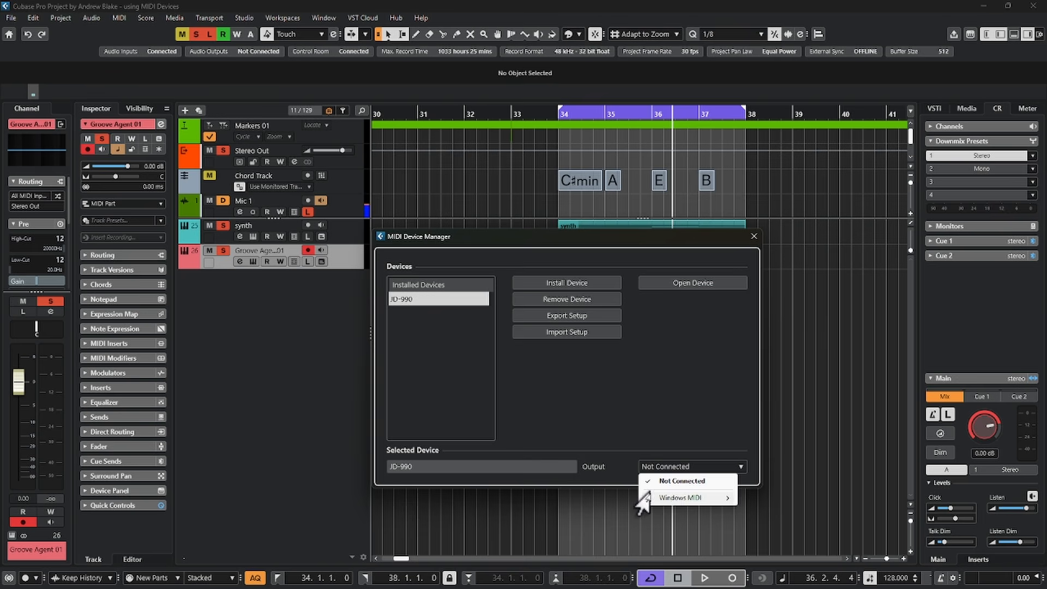
mouse_move(676, 498)
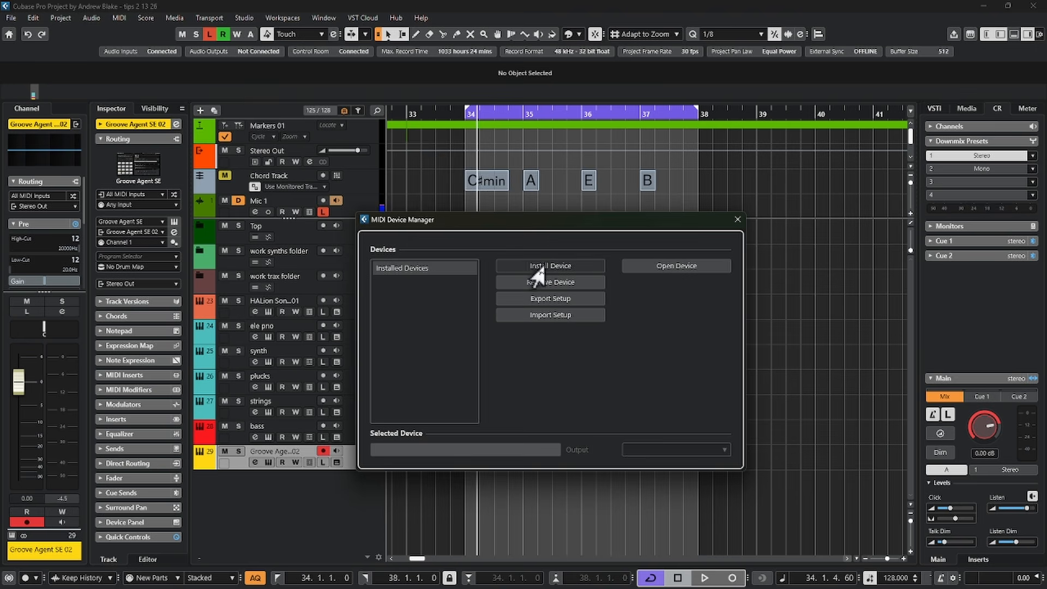
Install a GM Device in the MIDI Device Manager, keeping the suggested name "GM Device"
click(527, 263)
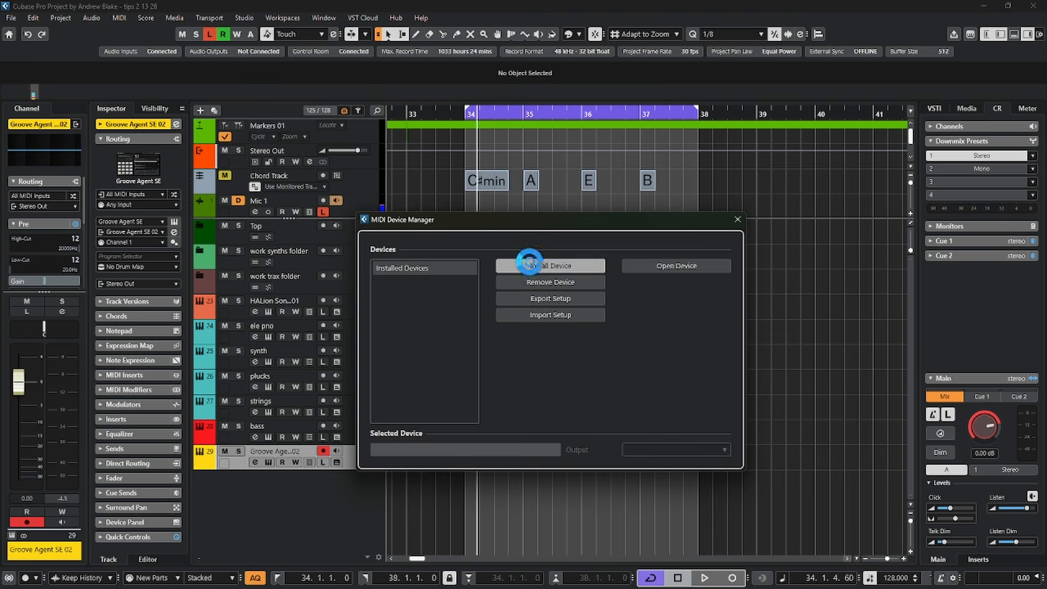
scroll(526, 289, down, 10)
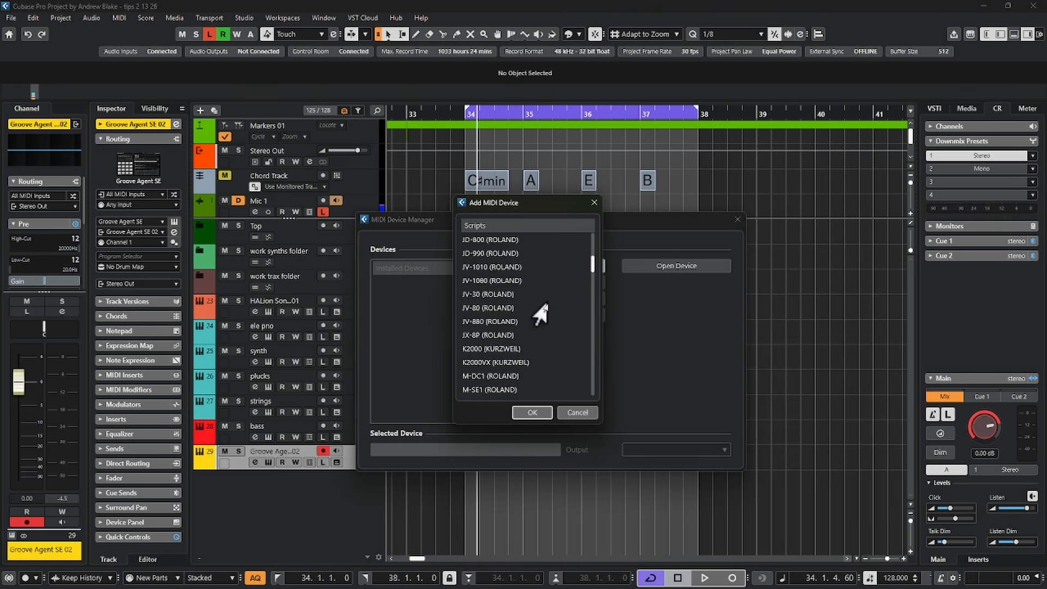
scroll(540, 313, up, 10)
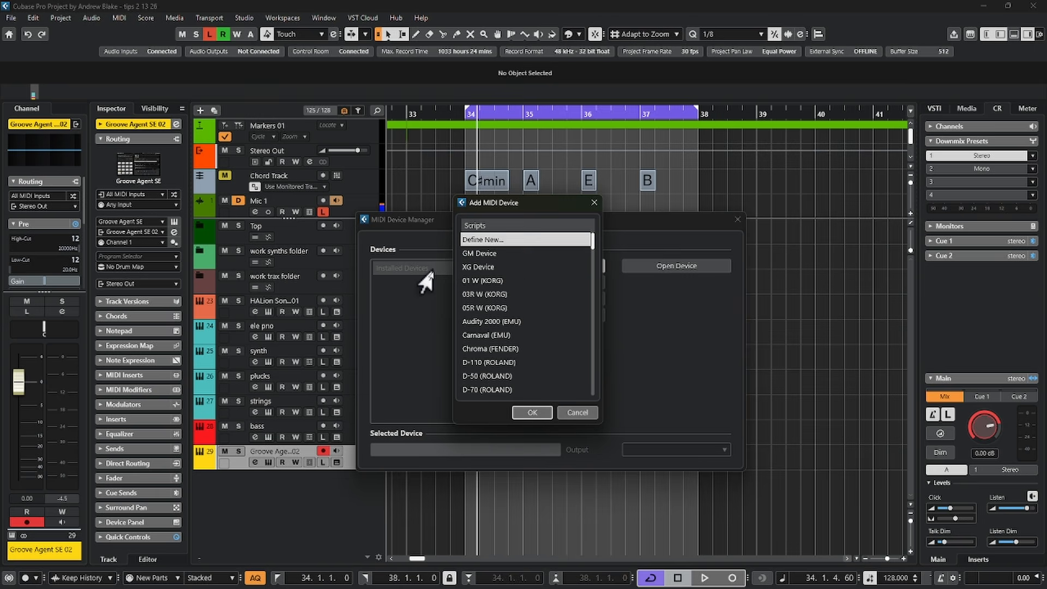
click(469, 256)
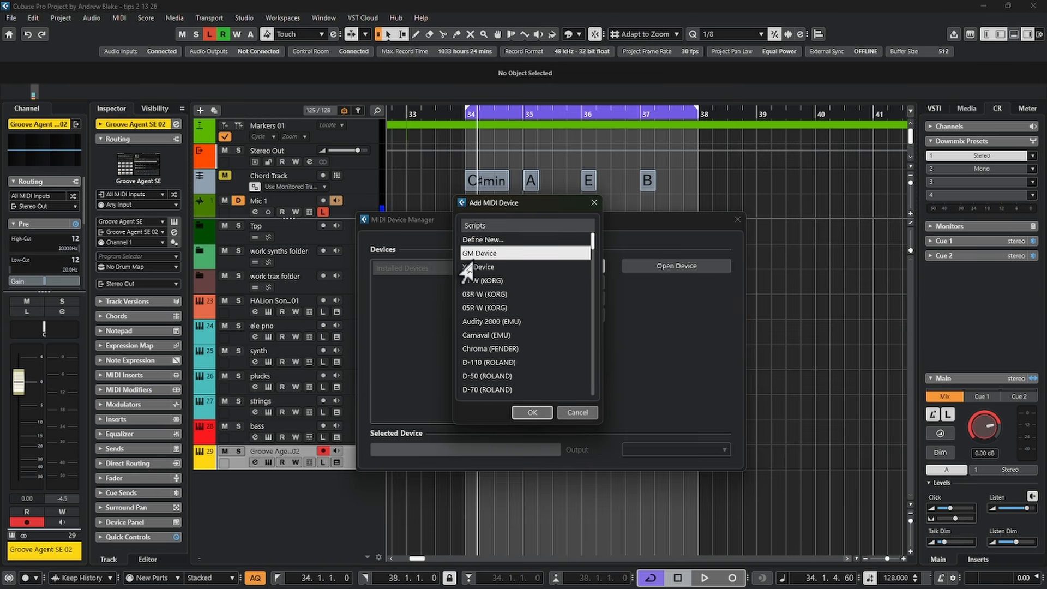
click(526, 413)
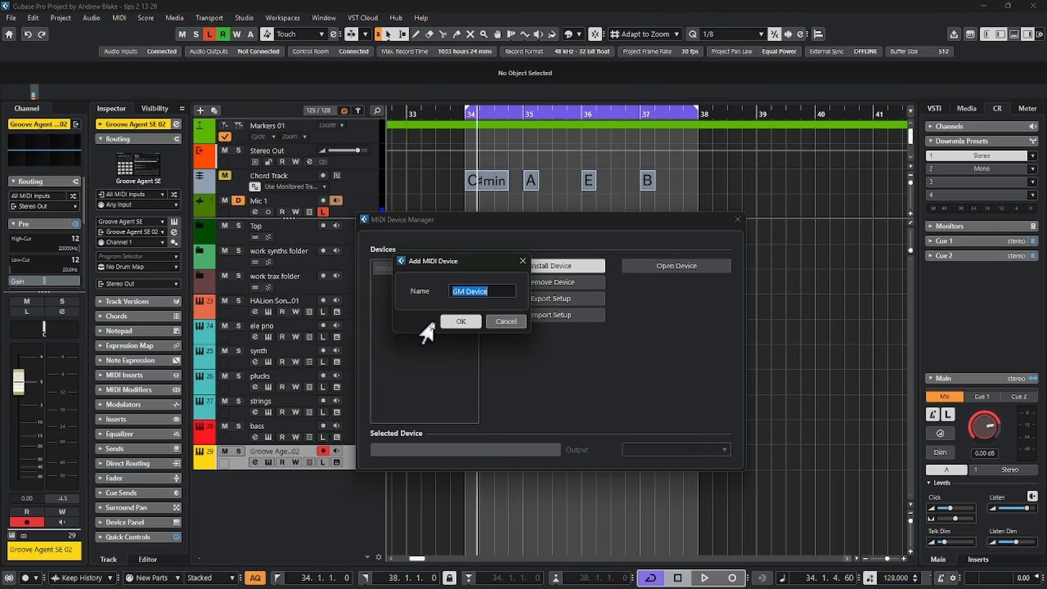
click(458, 322)
Open the GM Device, switch its view to Patch Banks, and examine the GM Voices groups such as Ensemble
click(673, 271)
click(369, 22)
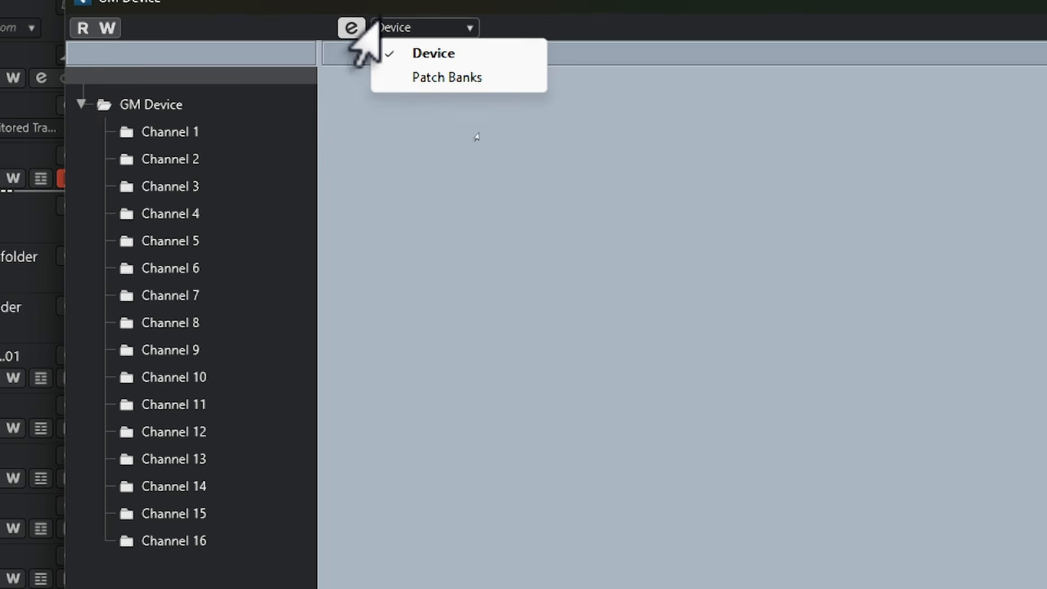
click(454, 81)
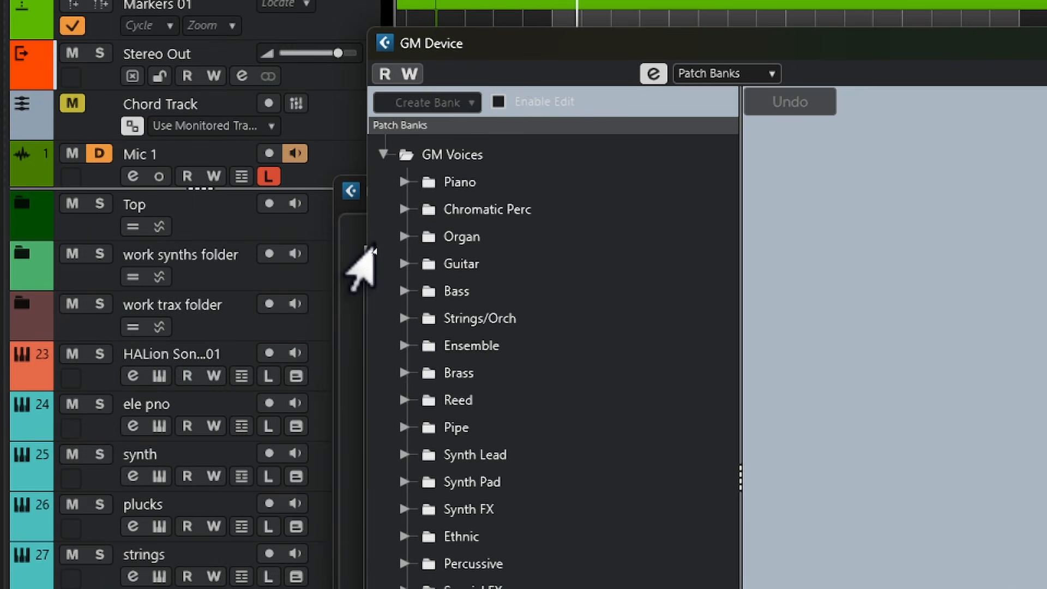
click(404, 182)
click(406, 343)
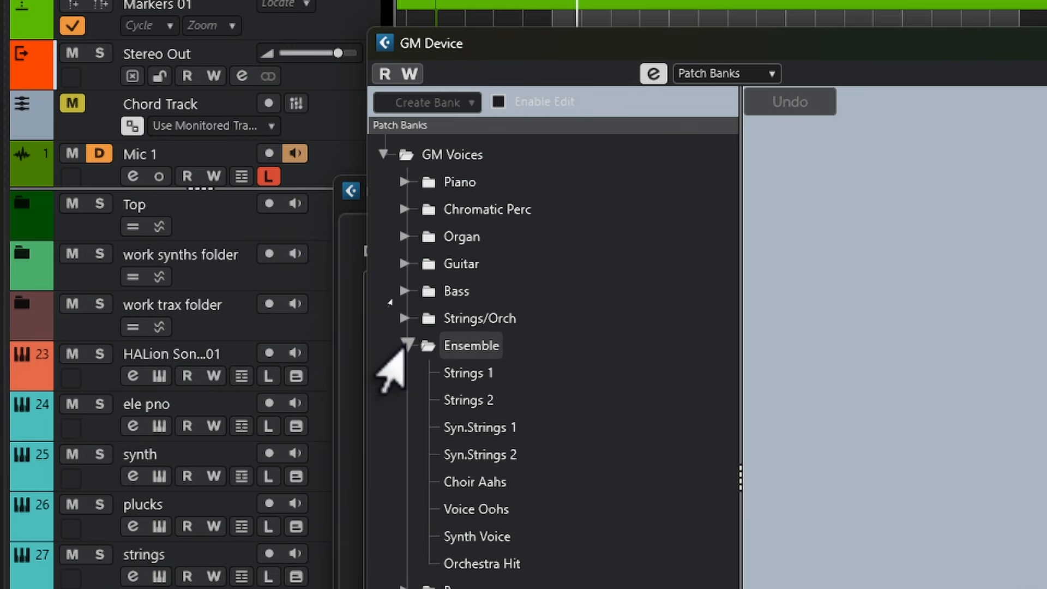
click(406, 344)
click(406, 345)
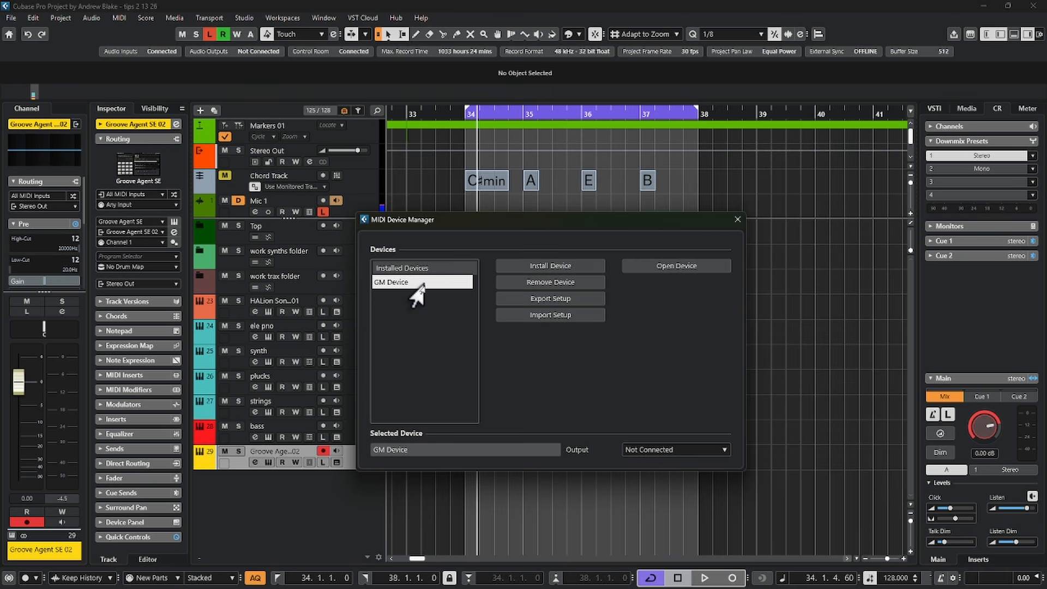
Set the GM Device's output to the Windows MIDI port Steinberg UR44-1 and close the MIDI Device Manager
click(679, 453)
mouse_move(659, 480)
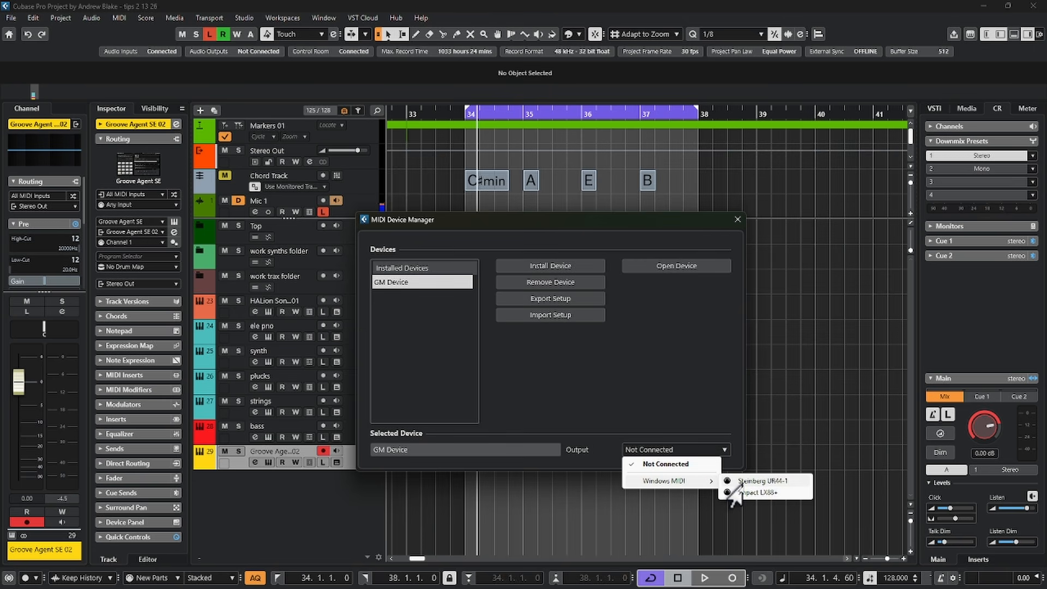
click(741, 482)
click(737, 219)
Add one MIDI track with its output routed to GM Device (Steinberg UR44-1) on Channel 1
right_click(338, 192)
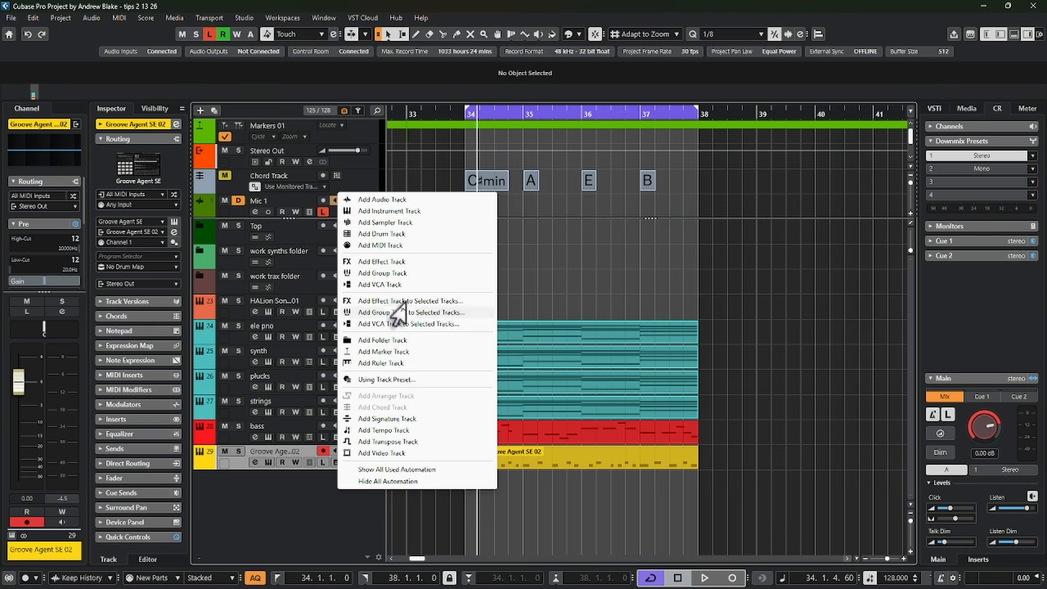
click(376, 245)
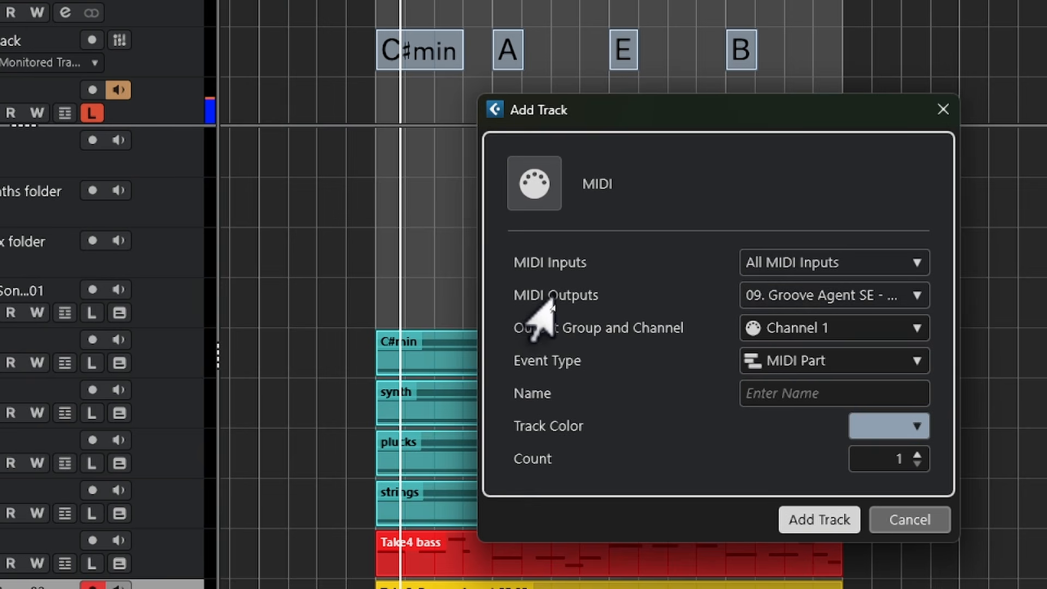
click(802, 293)
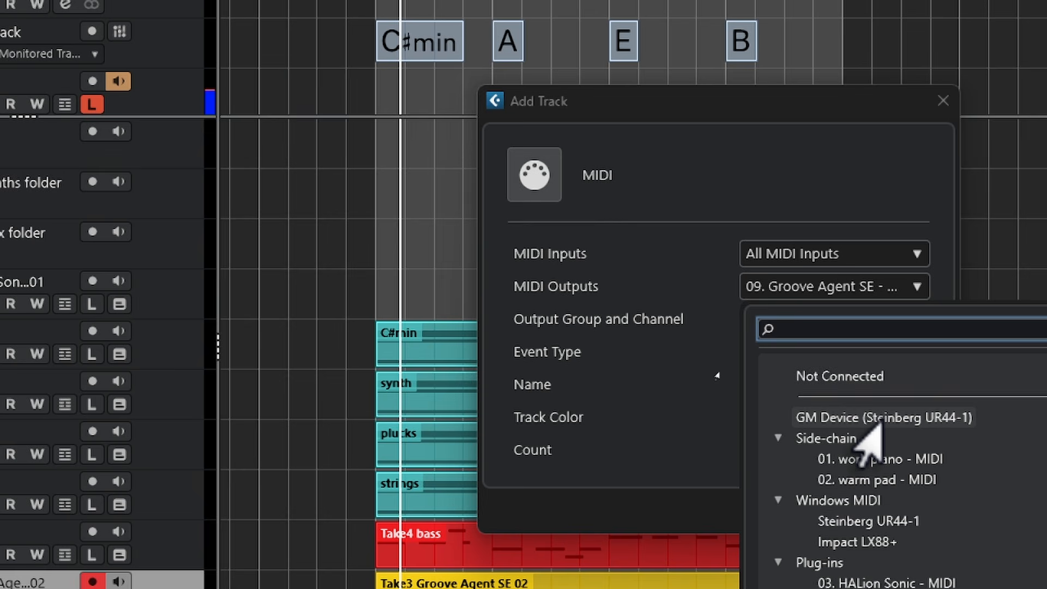
click(852, 420)
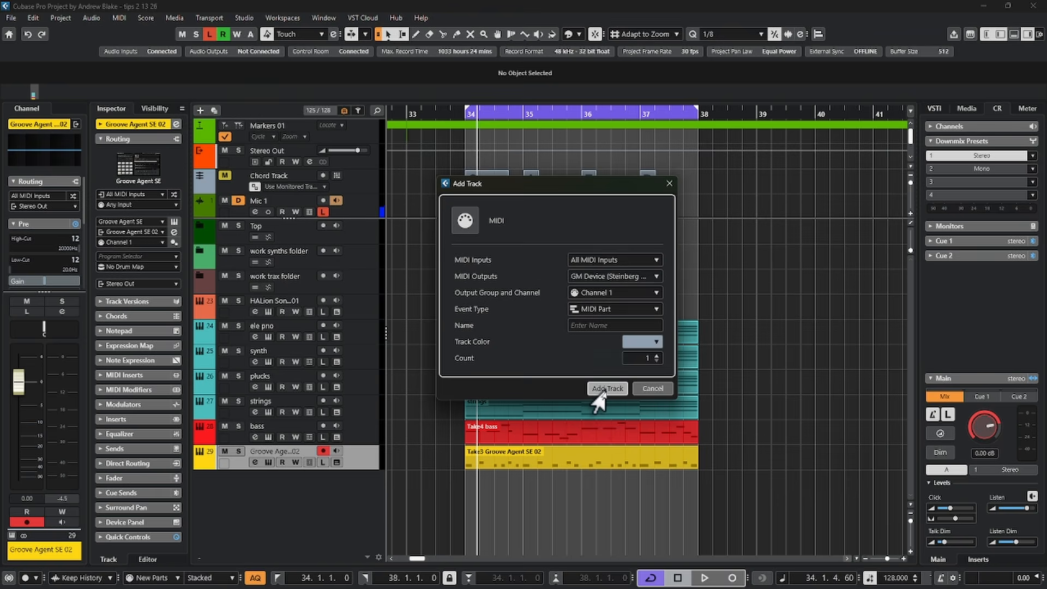
click(605, 389)
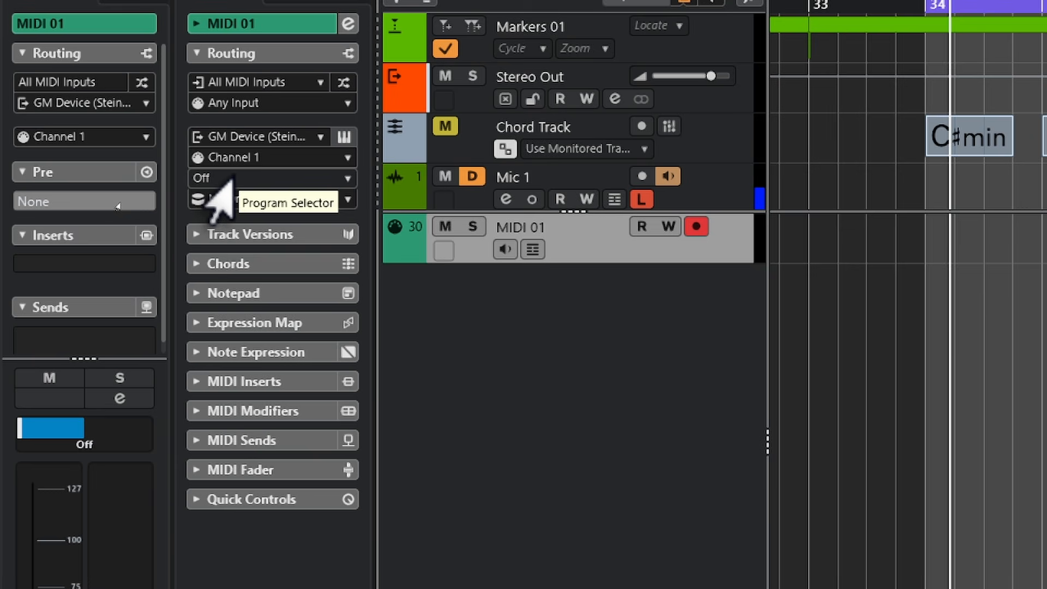
Examine the GM patch groups offered in the new MIDI track's program selector, including Piano and Organ
click(223, 180)
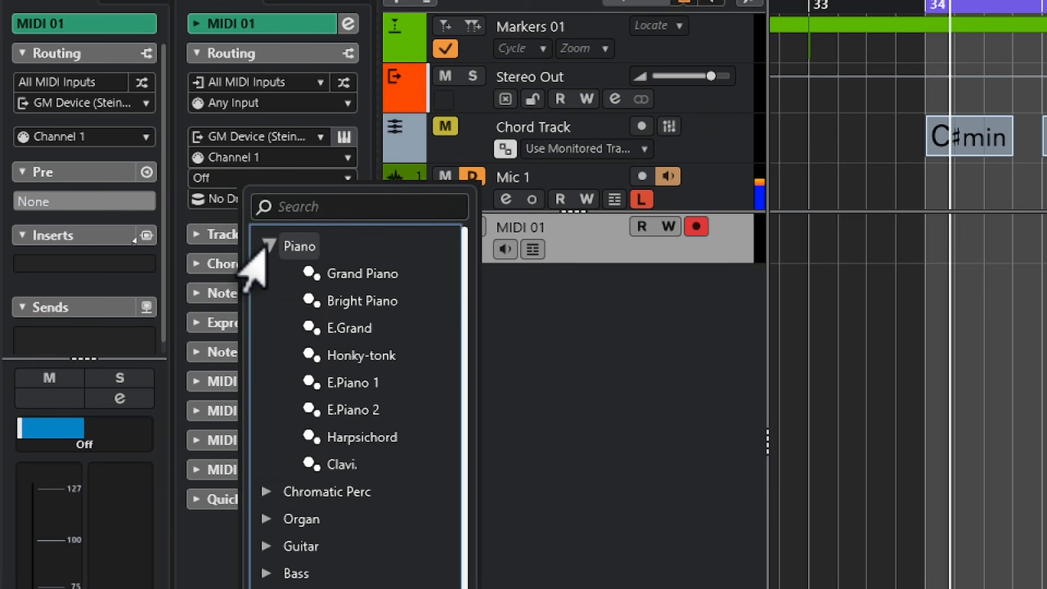
click(267, 247)
click(267, 247)
scroll(370, 419, down, 3)
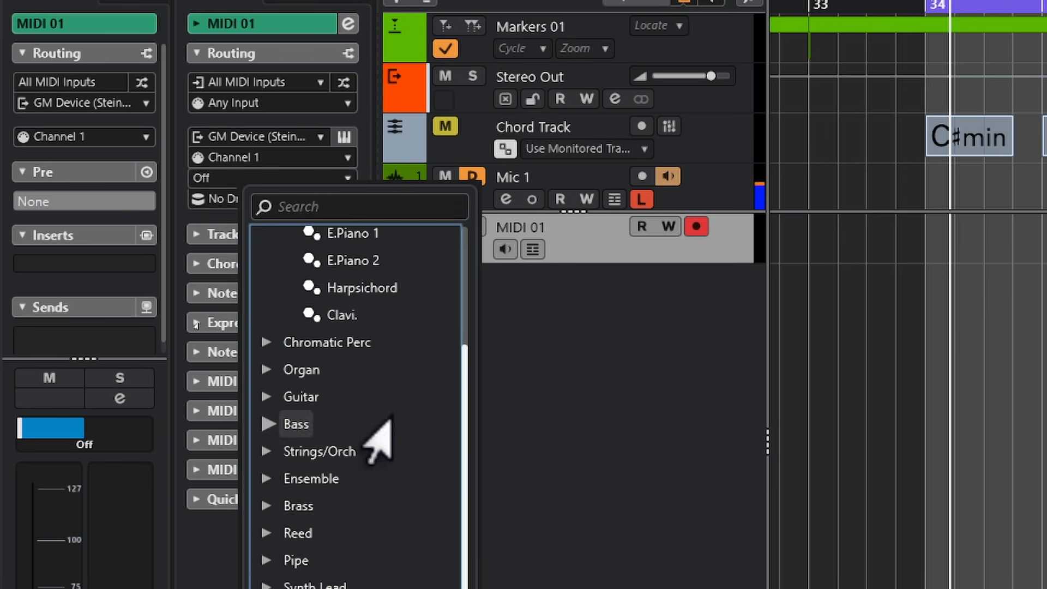
click(263, 369)
scroll(337, 436, down, 2)
scroll(328, 452, down, 2)
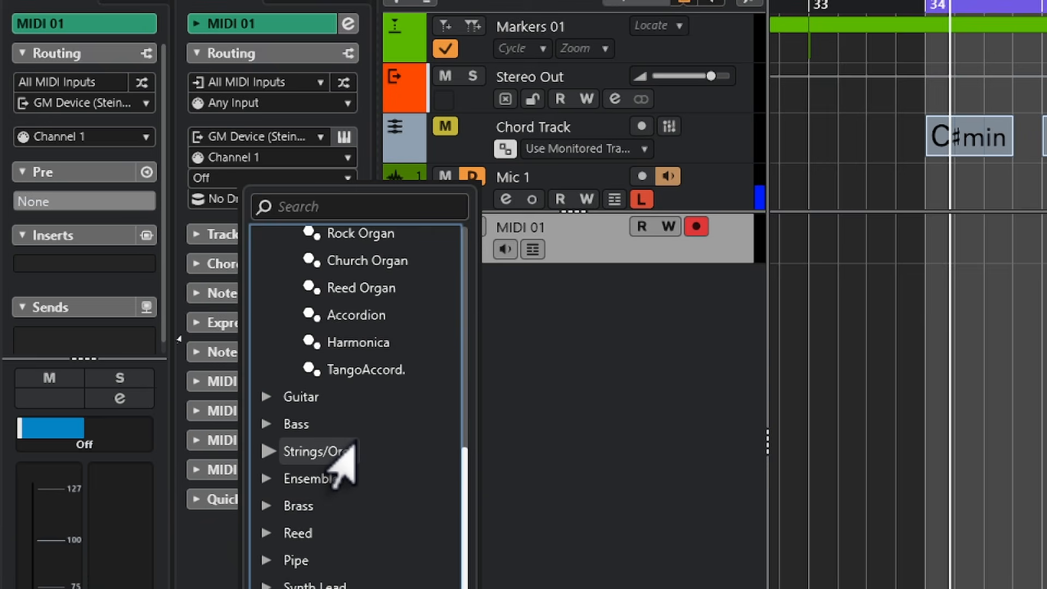
scroll(277, 326, up, 3)
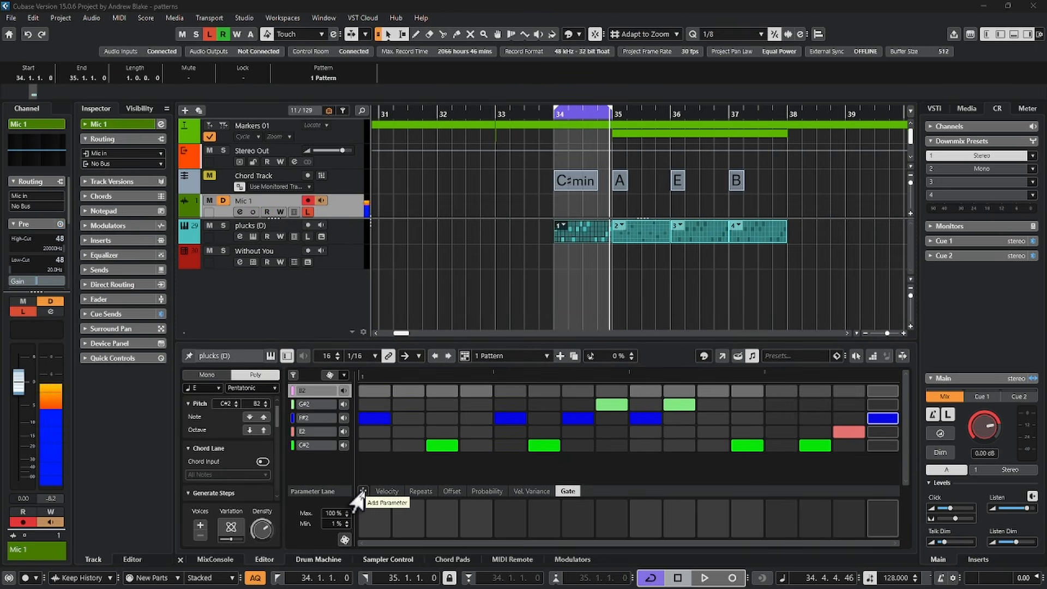
Check which parameter groups can be added to the parameter lane of the plucks pattern
click(362, 491)
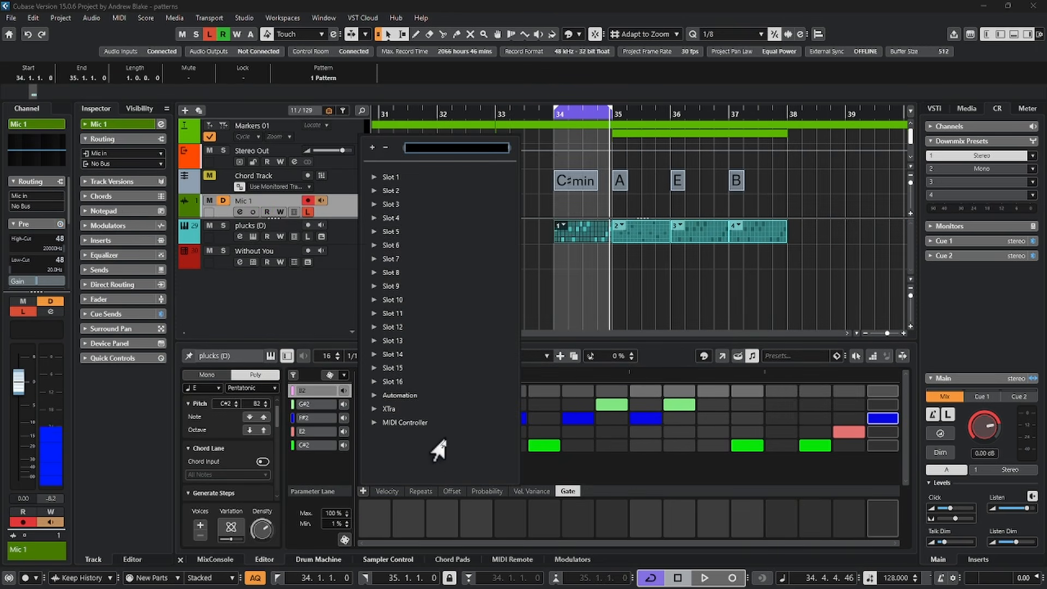
click(623, 477)
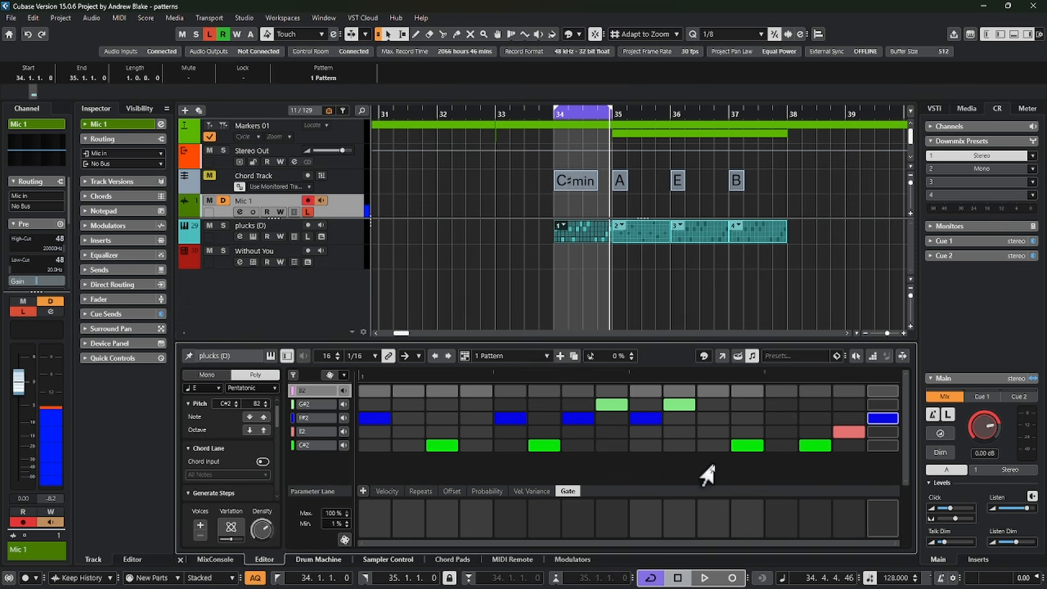
click(362, 491)
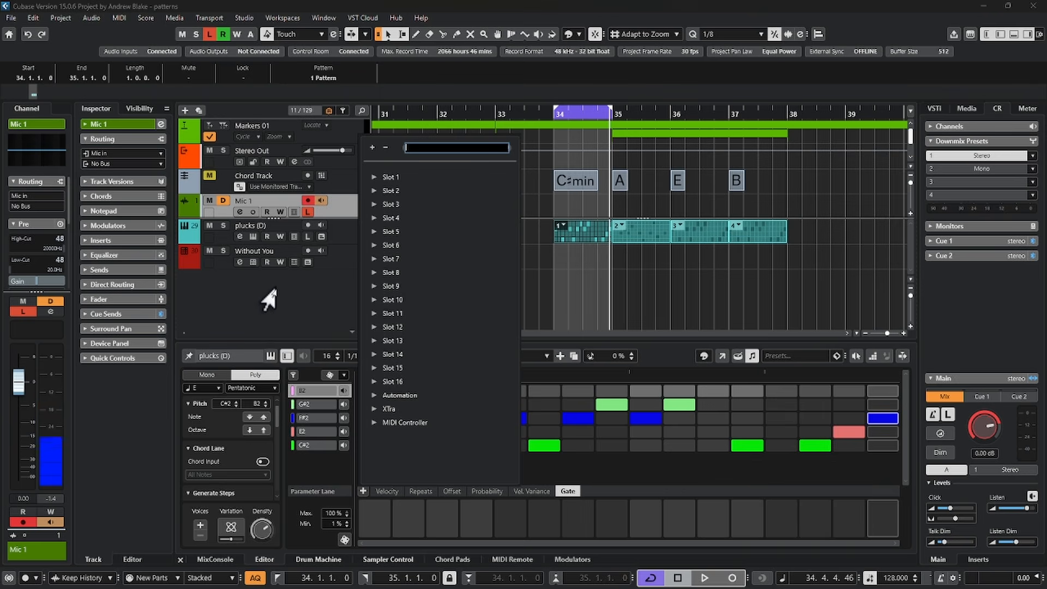
click(344, 240)
View the plucks track's HALion Sonic instrument, close it, and play the first pattern briefly
click(253, 236)
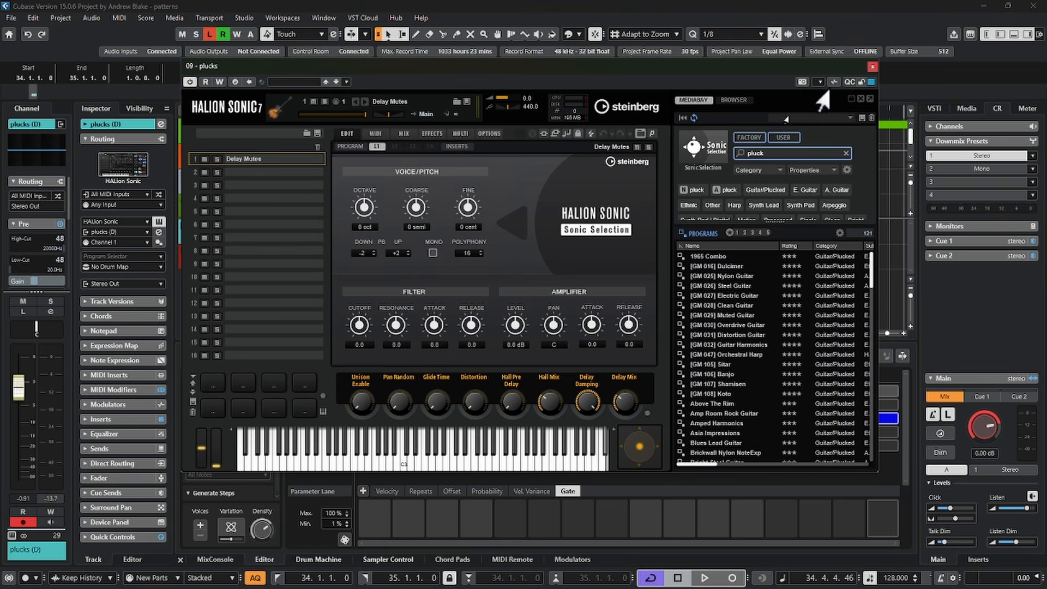
drag(384, 466, 467, 468)
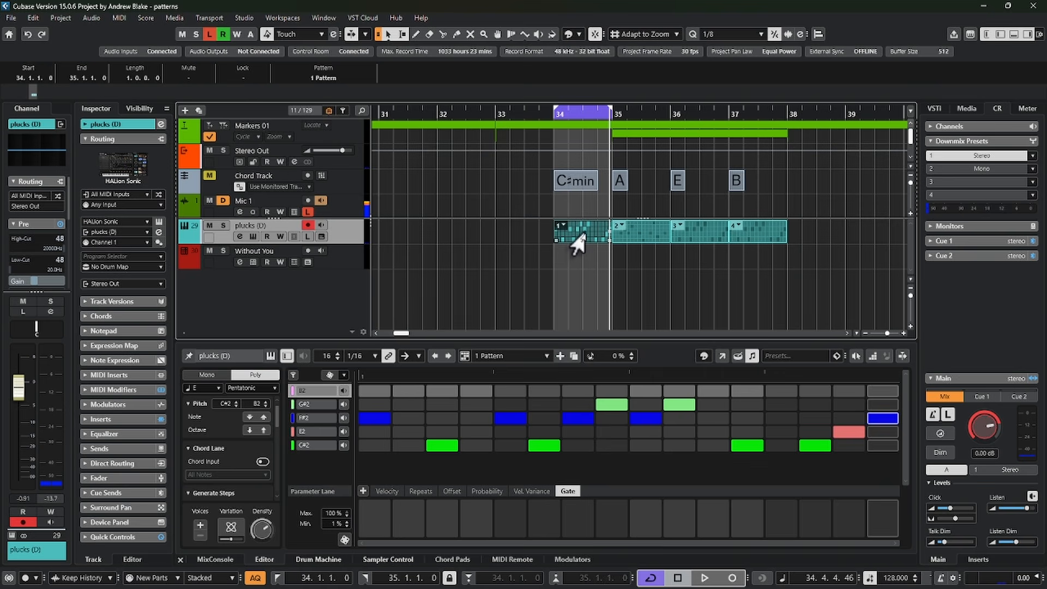
key(space)
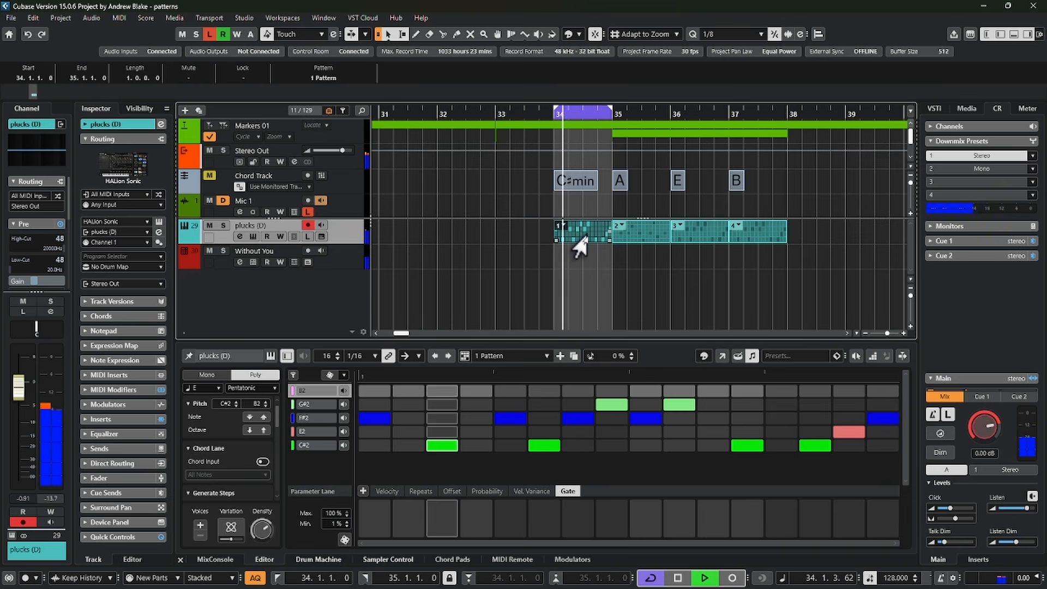
key(space)
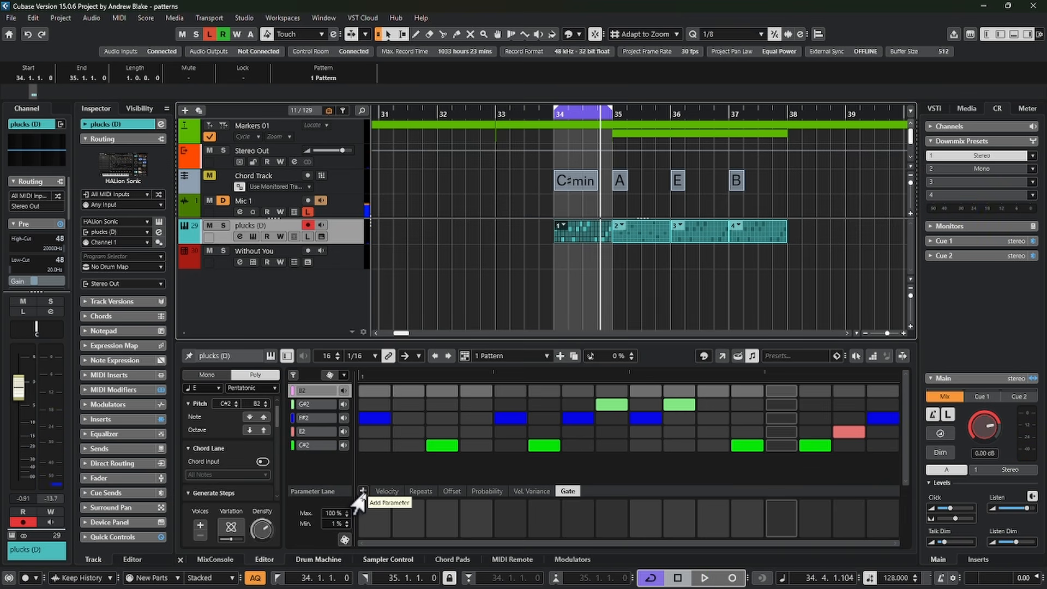
Examine the Slot 1 parameters offered for the plucks pattern's parameter lane
click(362, 490)
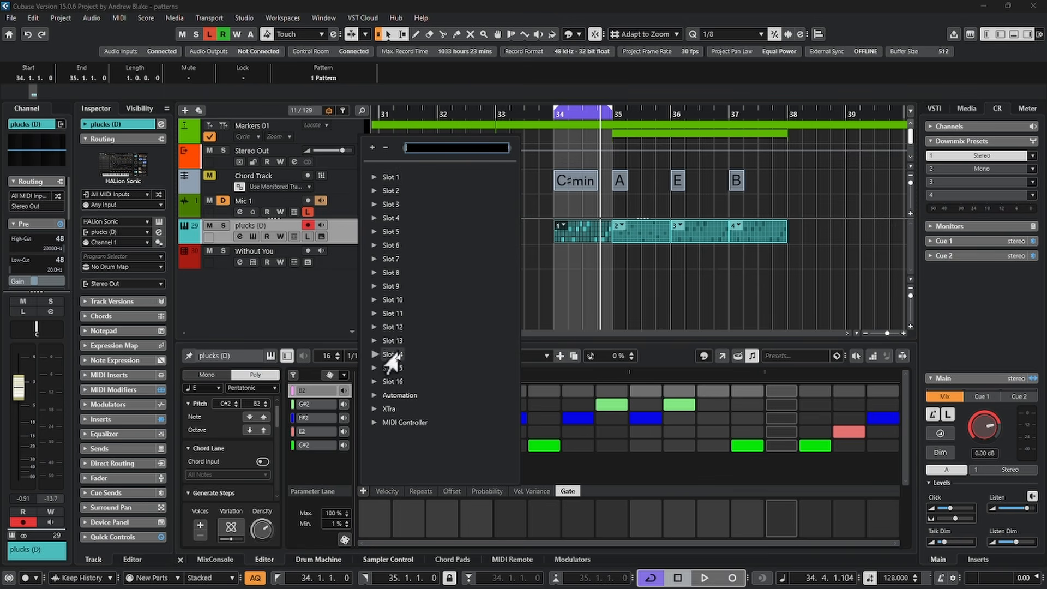
click(373, 177)
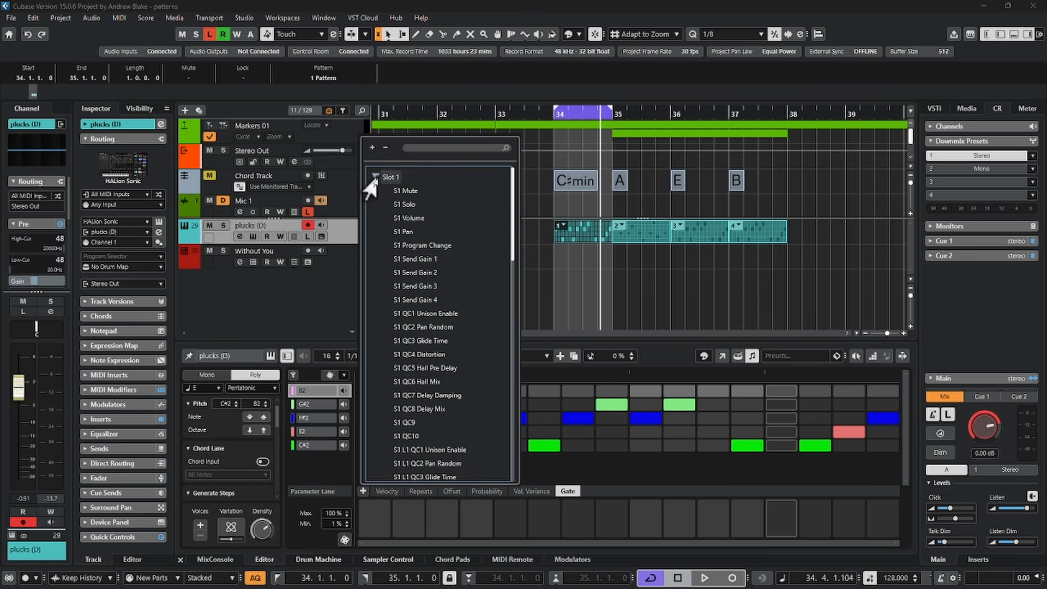
scroll(447, 261, down, 8)
scroll(457, 264, up, 8)
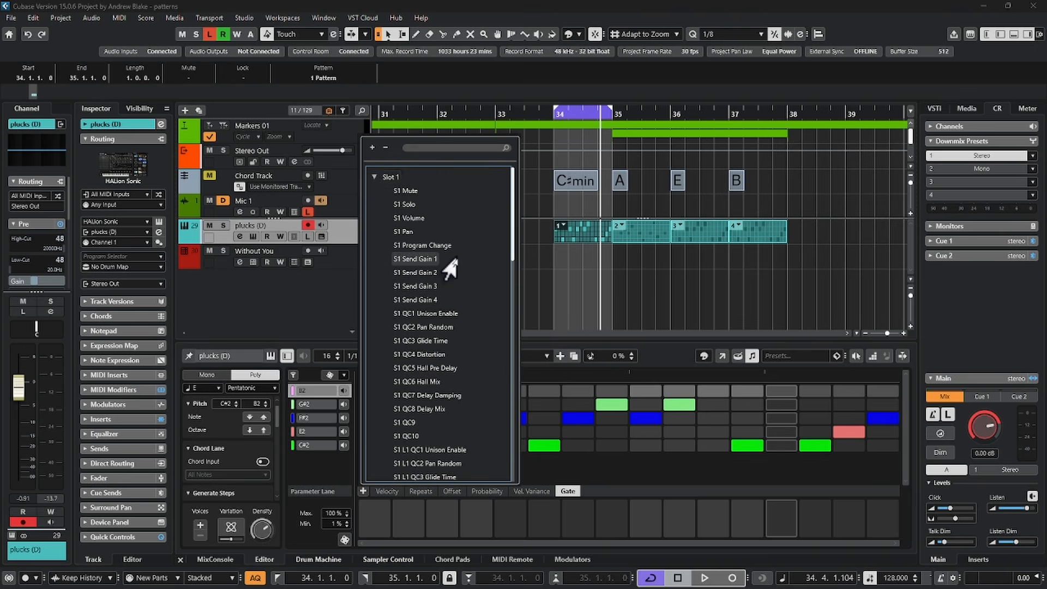
click(374, 177)
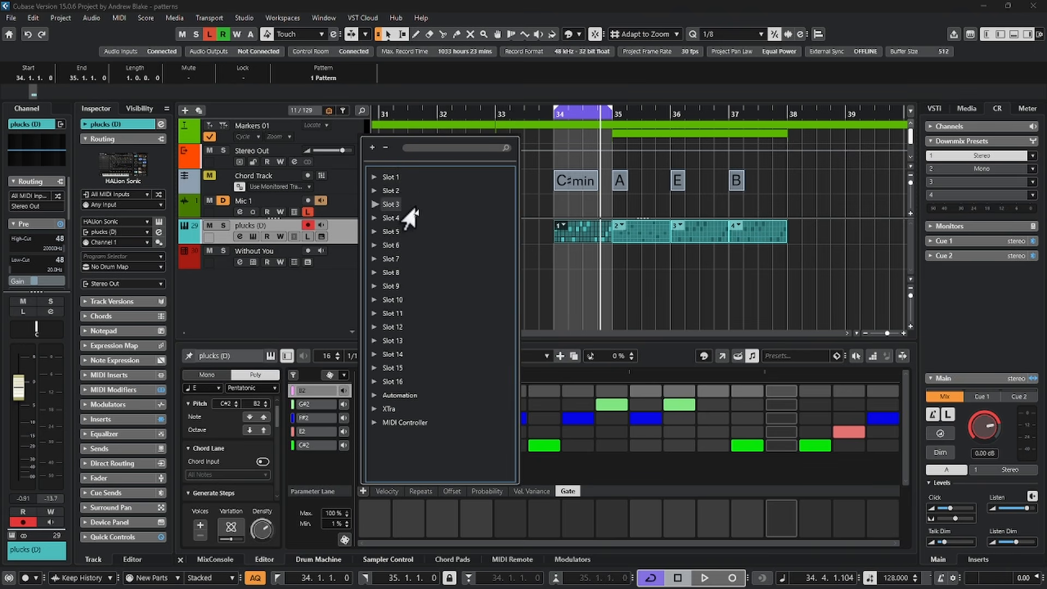
click(336, 308)
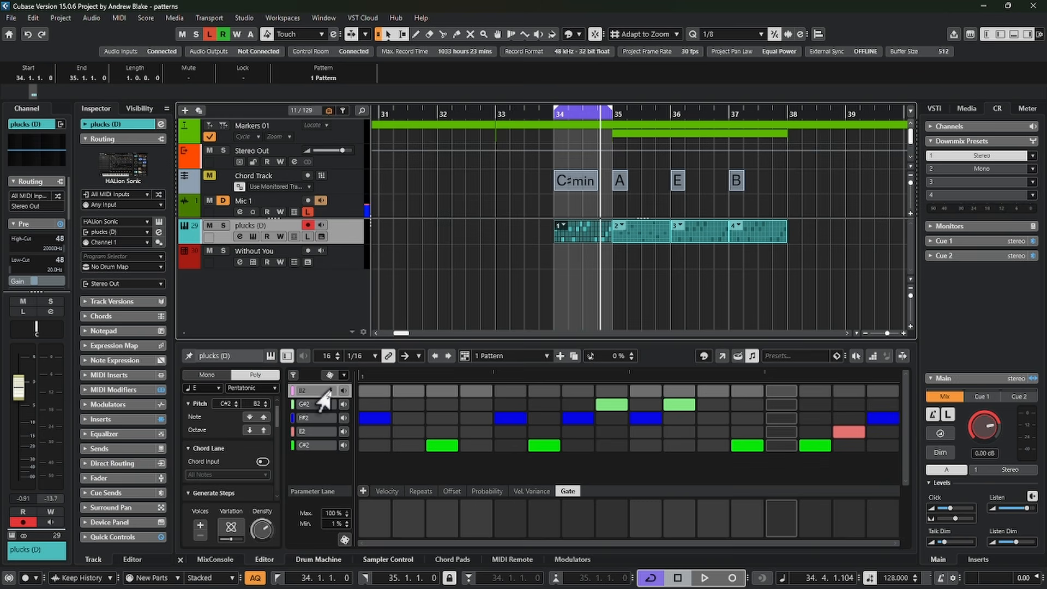
Inspect the program slots of the plucks track's HALion Sonic instrument and close its window
click(248, 238)
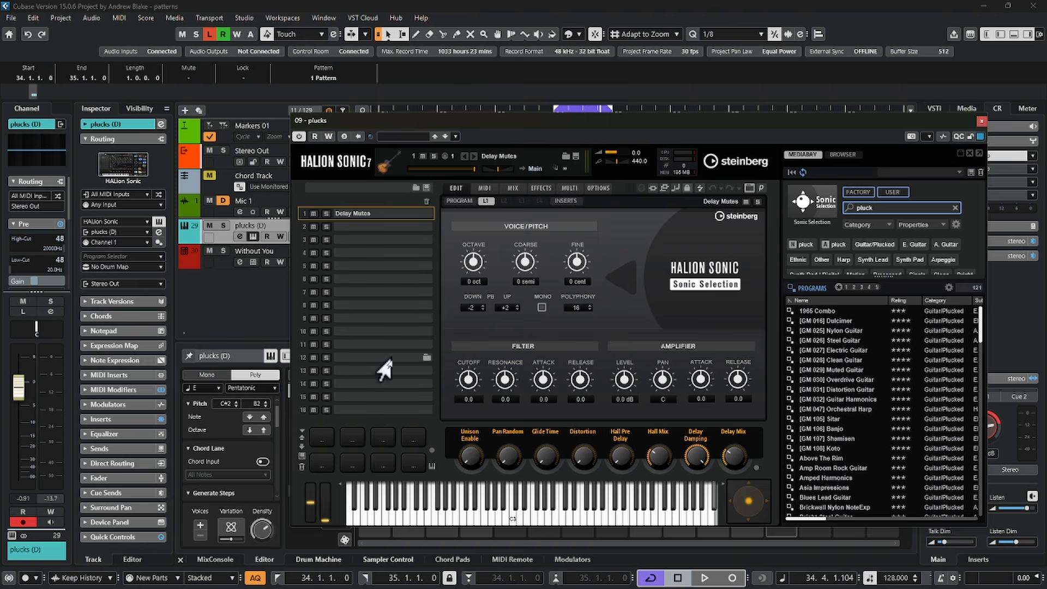
click(255, 311)
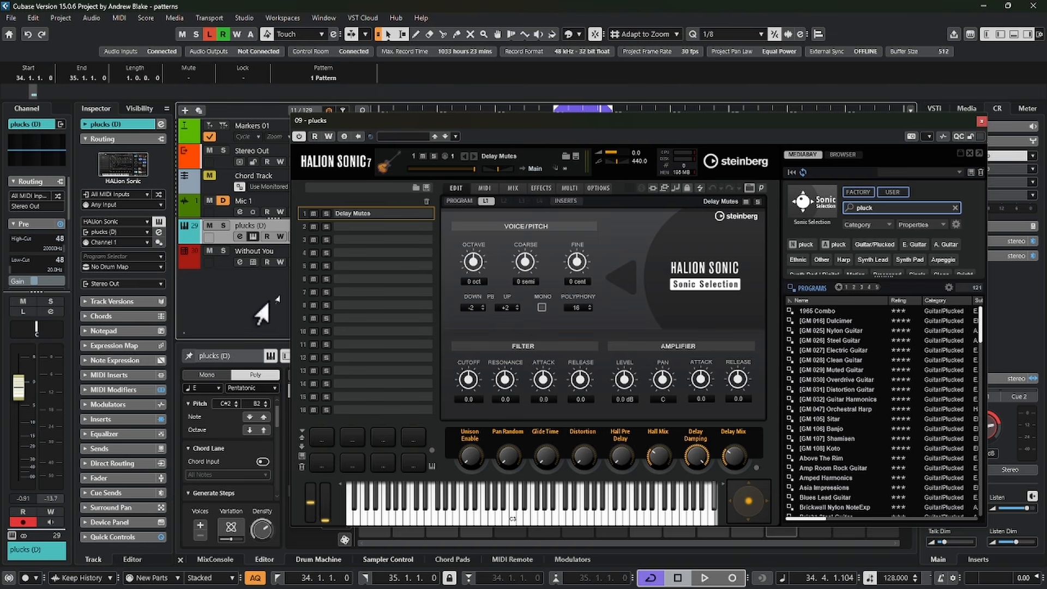
click(981, 121)
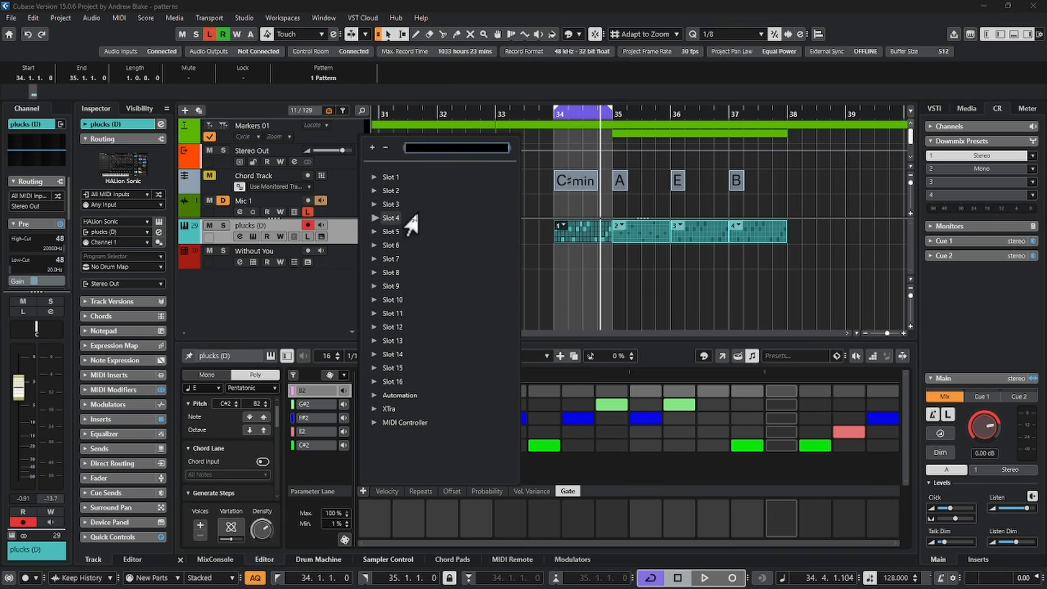
Add the S2 Mute and S5 Mute parameters to the plucks pattern's parameter lane
click(374, 190)
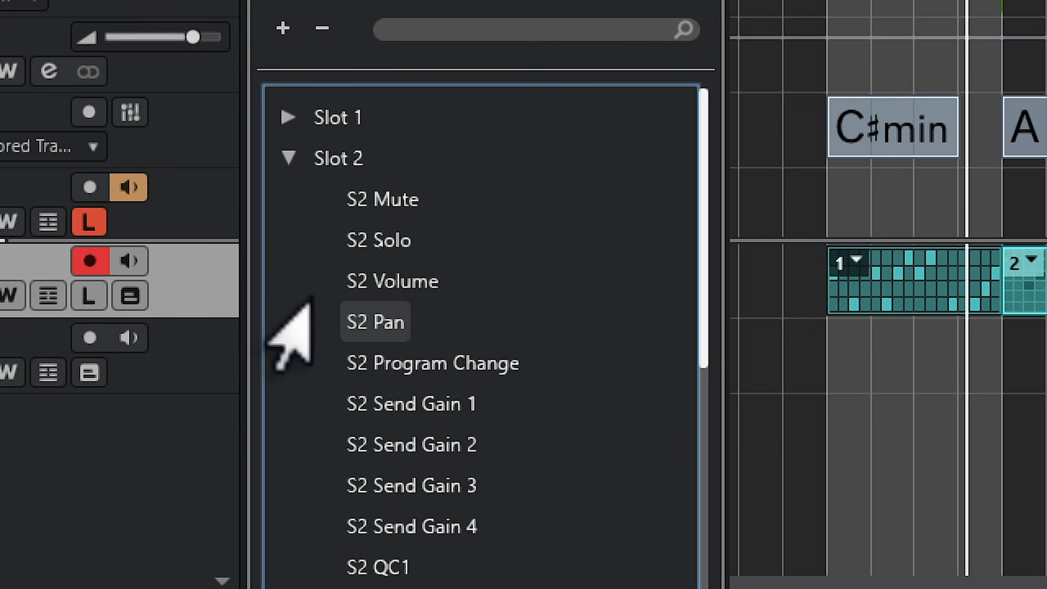
click(409, 203)
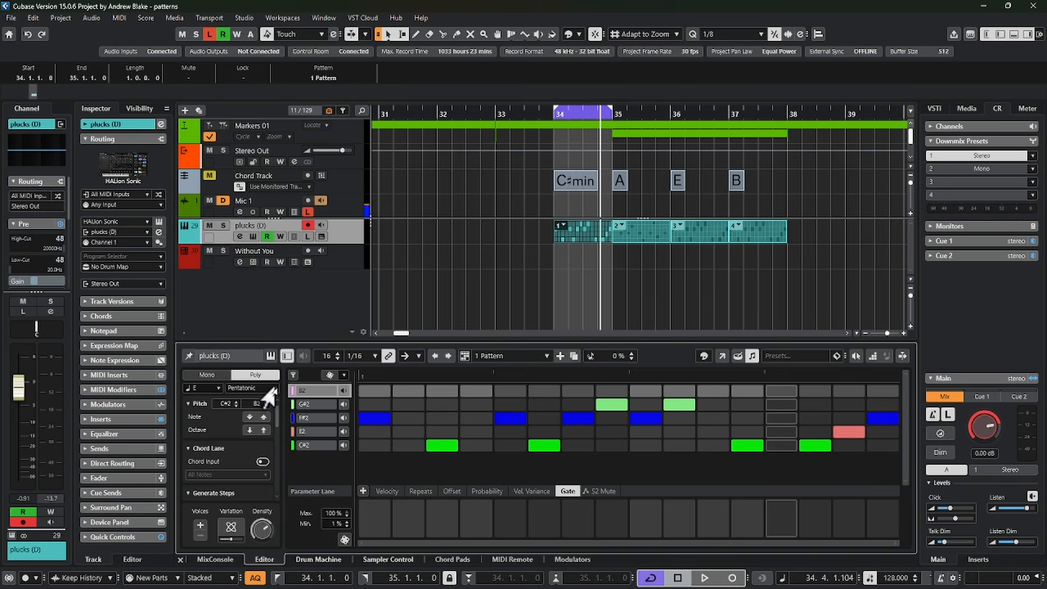
click(363, 490)
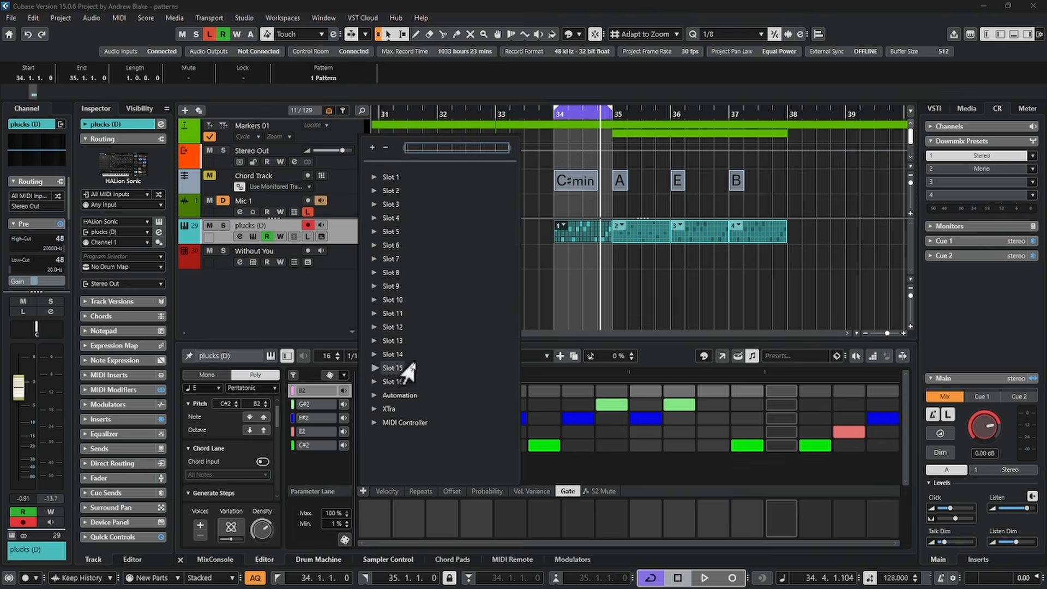
click(373, 231)
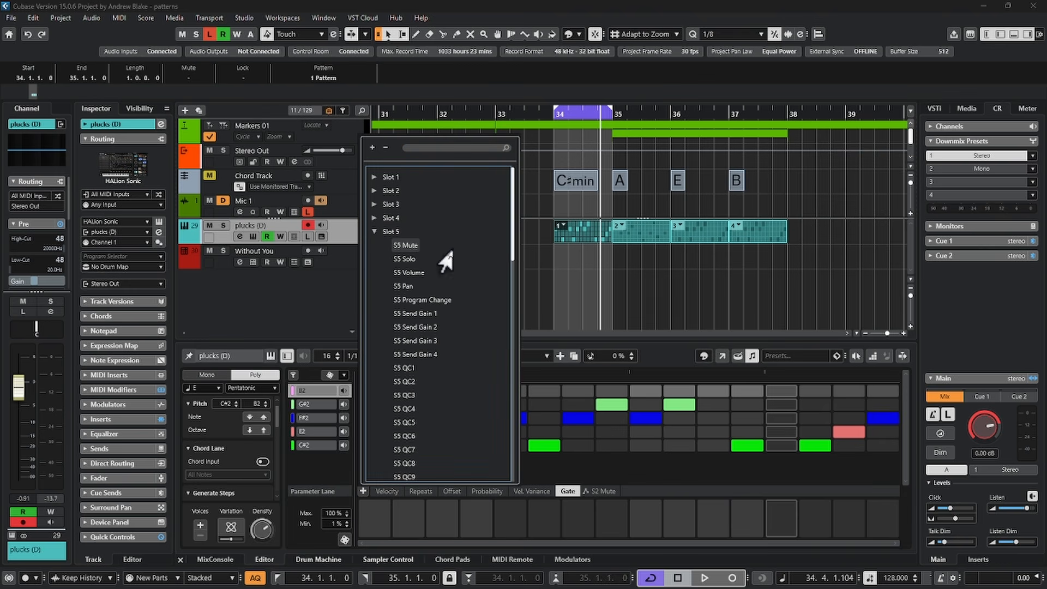
click(405, 246)
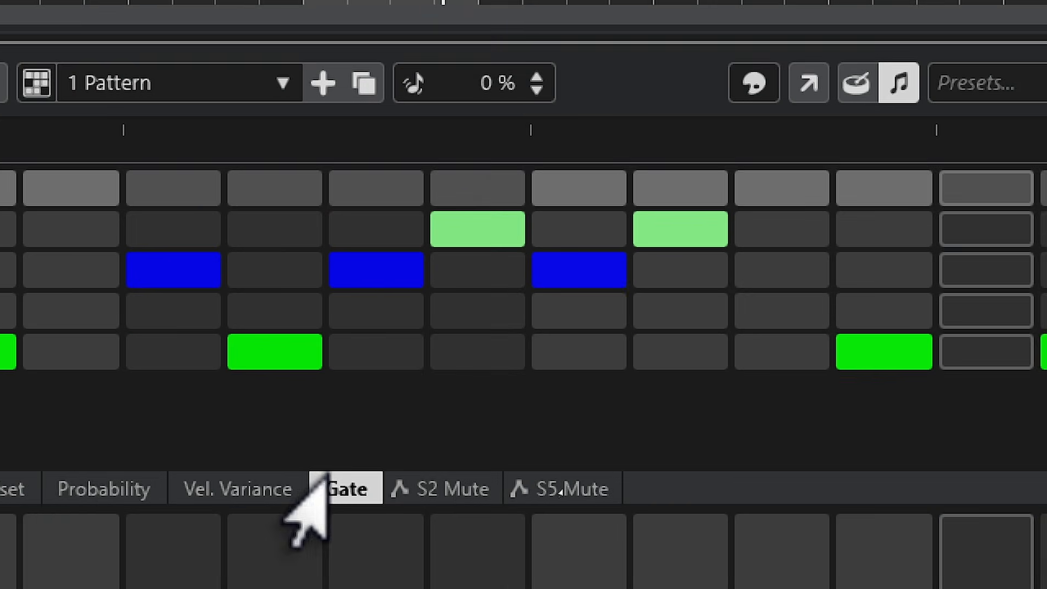
Set the first seven steps of the S5 Mute lane to On, and show the S2 Mute lane
click(481, 491)
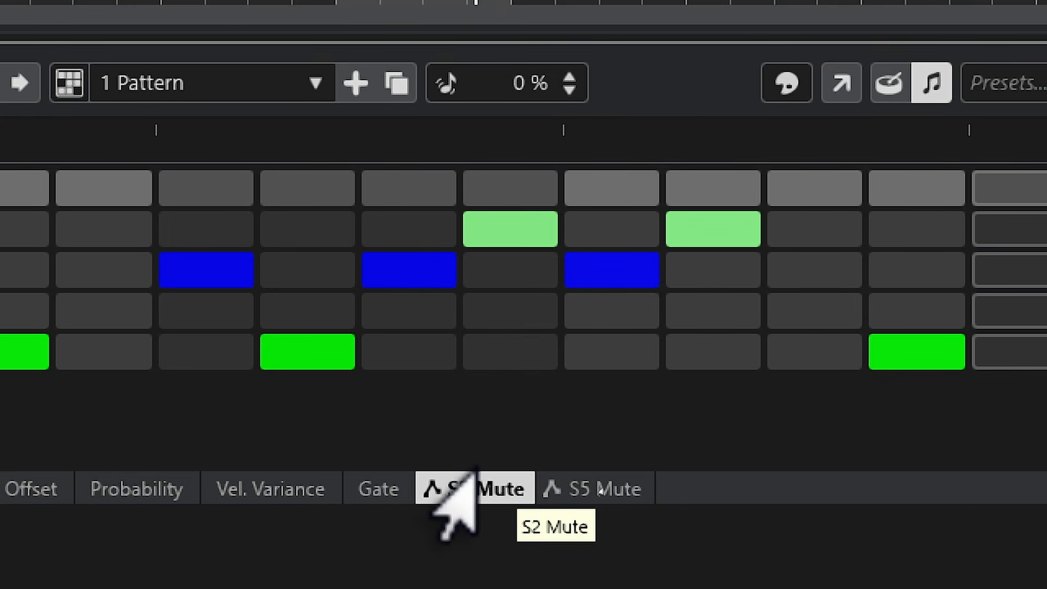
click(632, 488)
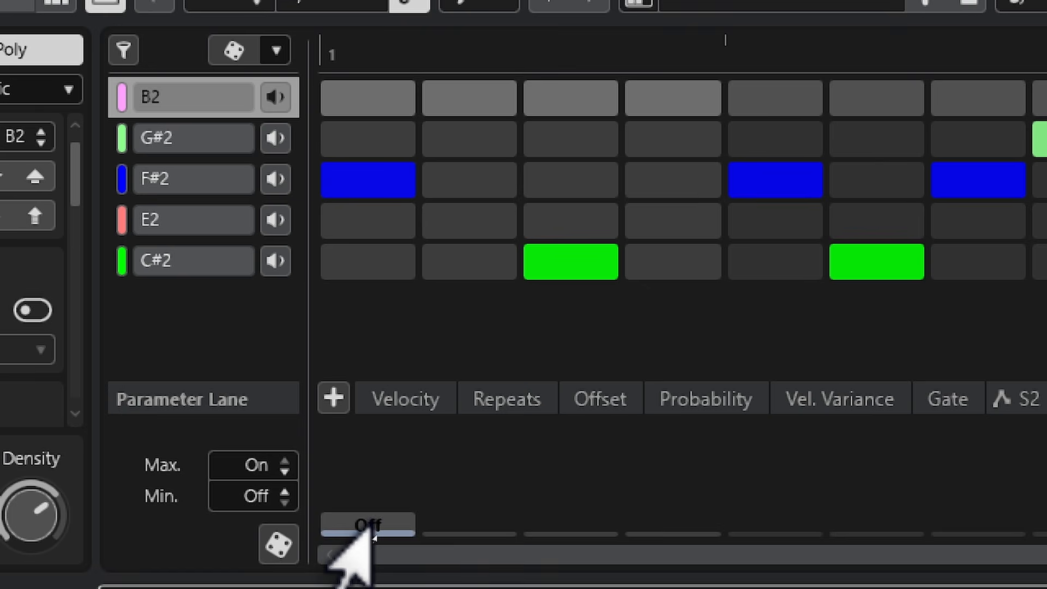
drag(357, 526, 356, 425)
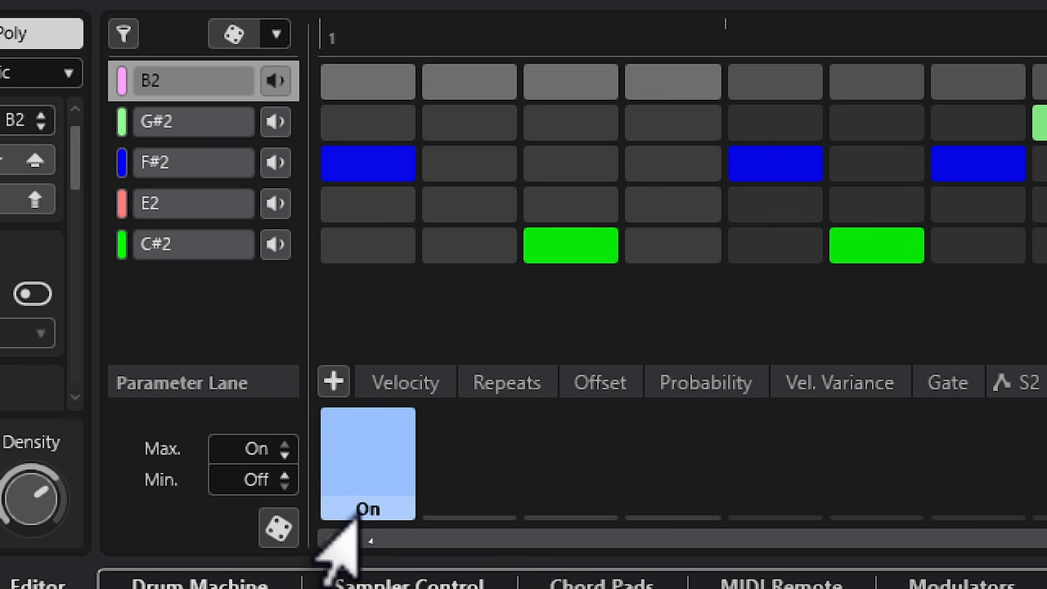
drag(350, 519, 343, 385)
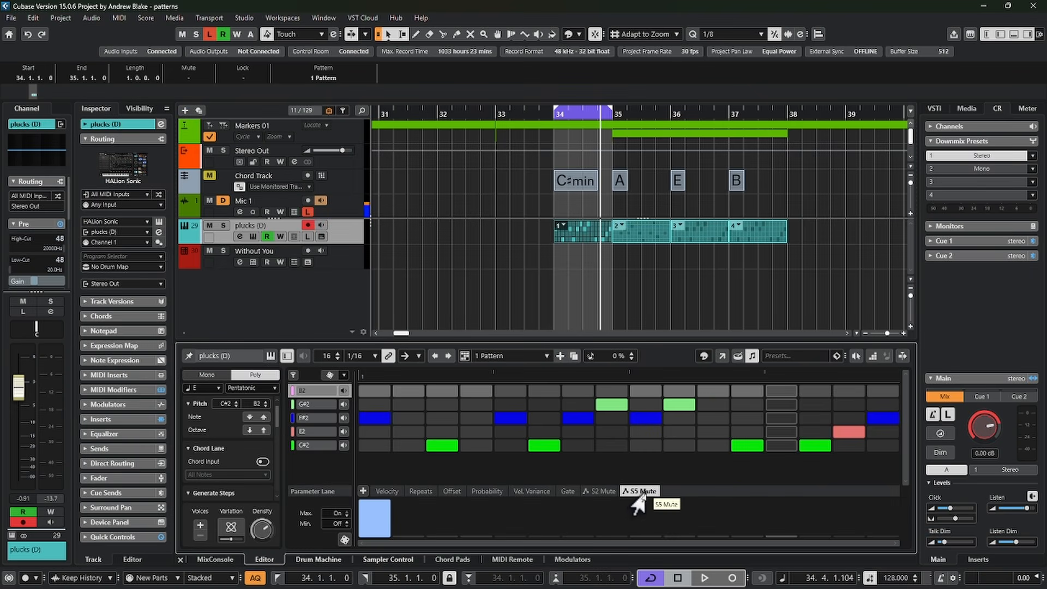
mouse_move(404, 510)
mouse_down()
mouse_move(485, 507)
mouse_move(567, 544)
mouse_up()
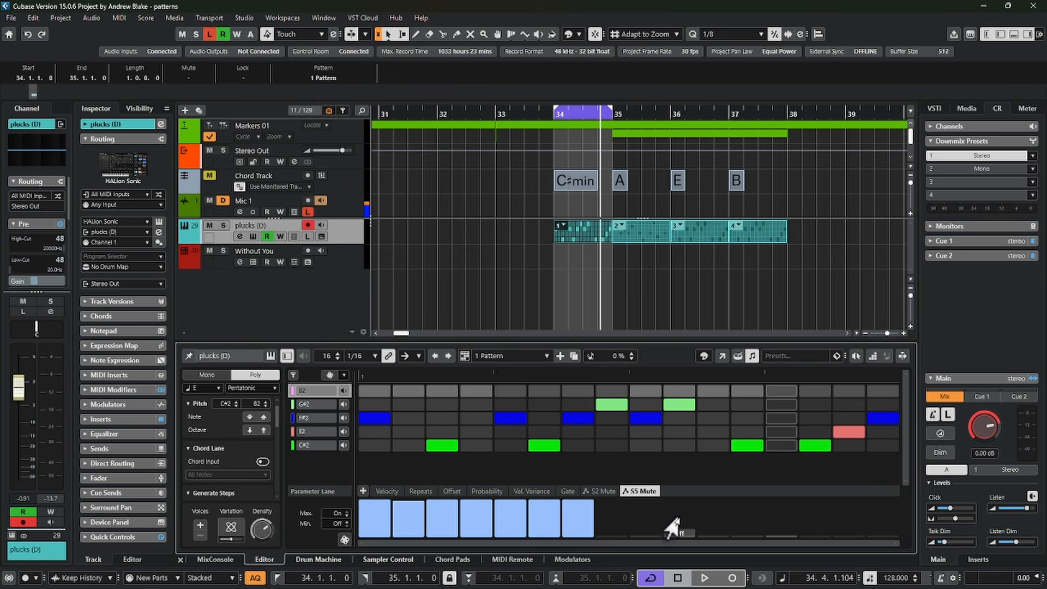
click(598, 492)
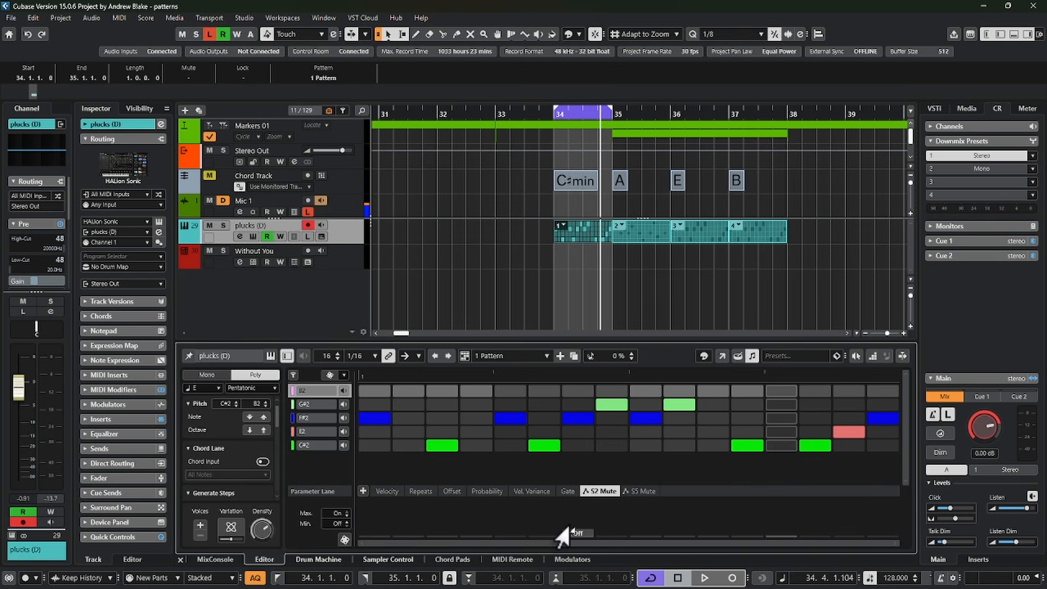
Set the last eight steps of the S2 Mute lane to On, and check the slots offered for the parameter lane
mouse_move(635, 520)
mouse_down()
mouse_move(703, 502)
mouse_move(888, 499)
mouse_up()
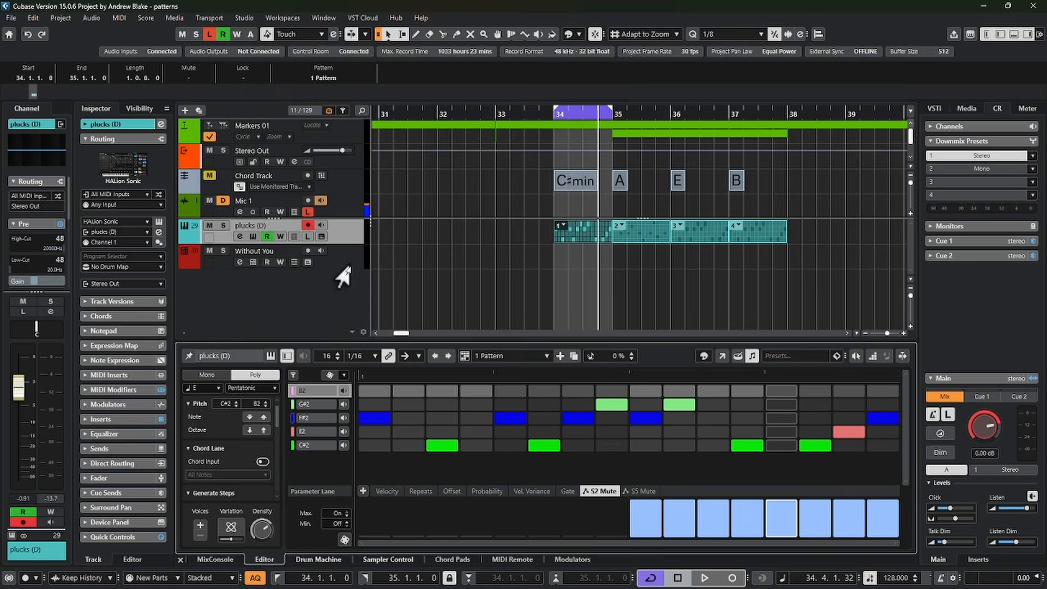
click(338, 266)
click(363, 491)
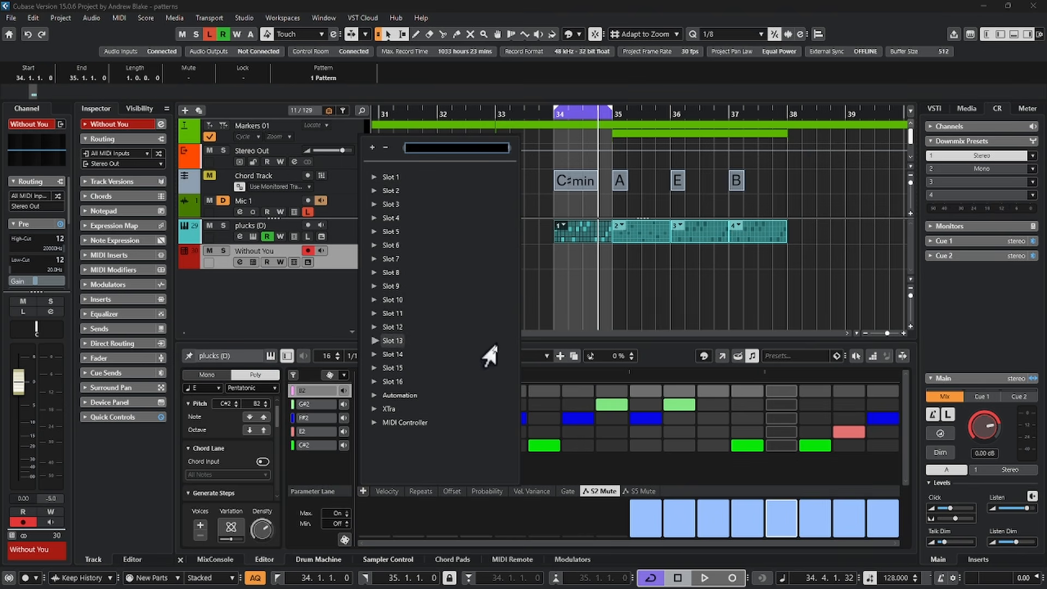
click(347, 315)
Add an instrument track that uses the Retrologue synth
right_click(225, 290)
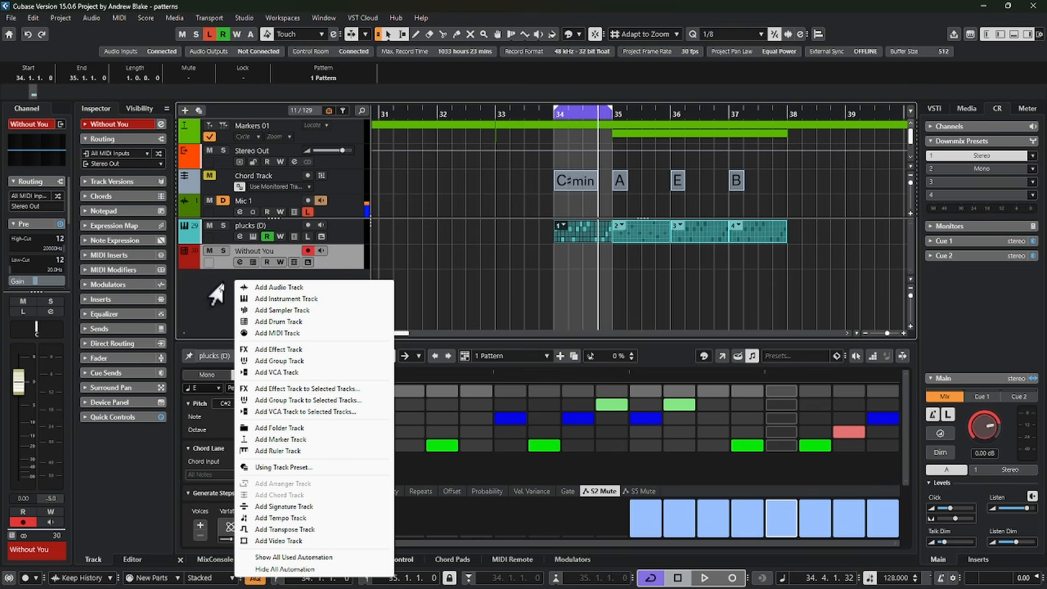
click(276, 299)
click(613, 259)
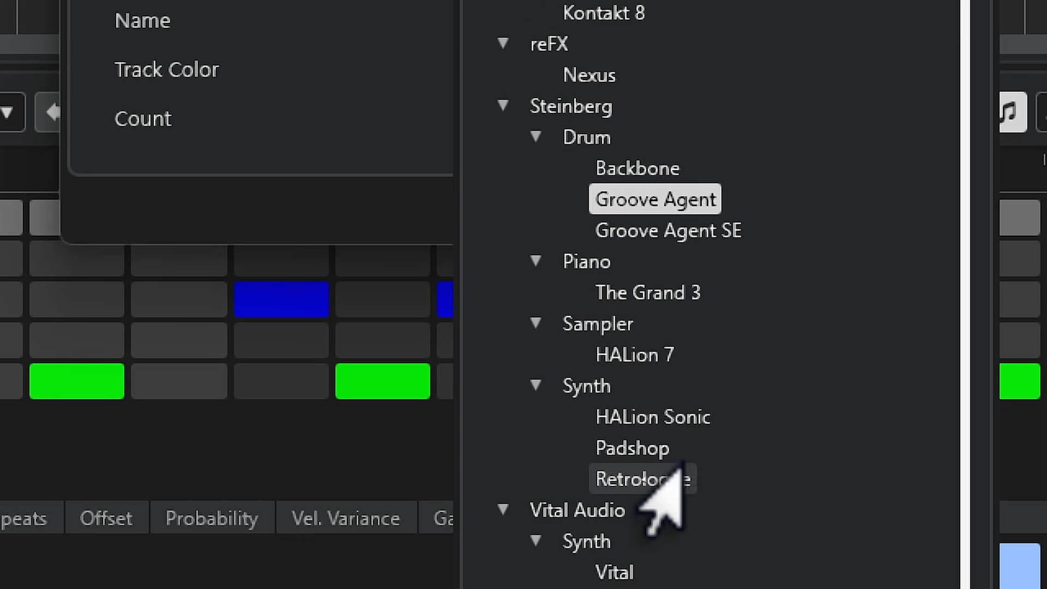
click(640, 479)
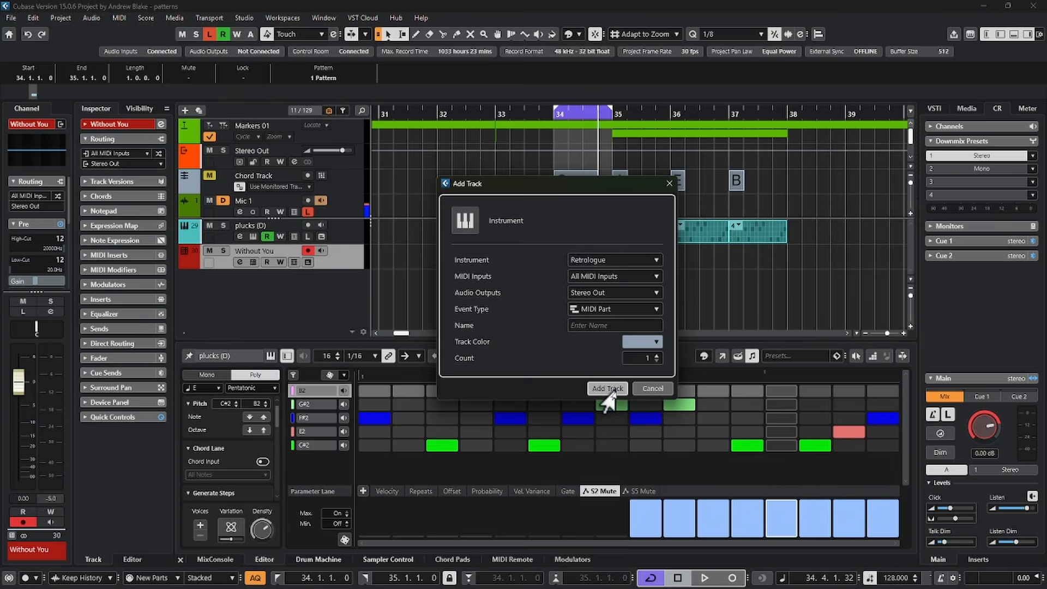
click(607, 388)
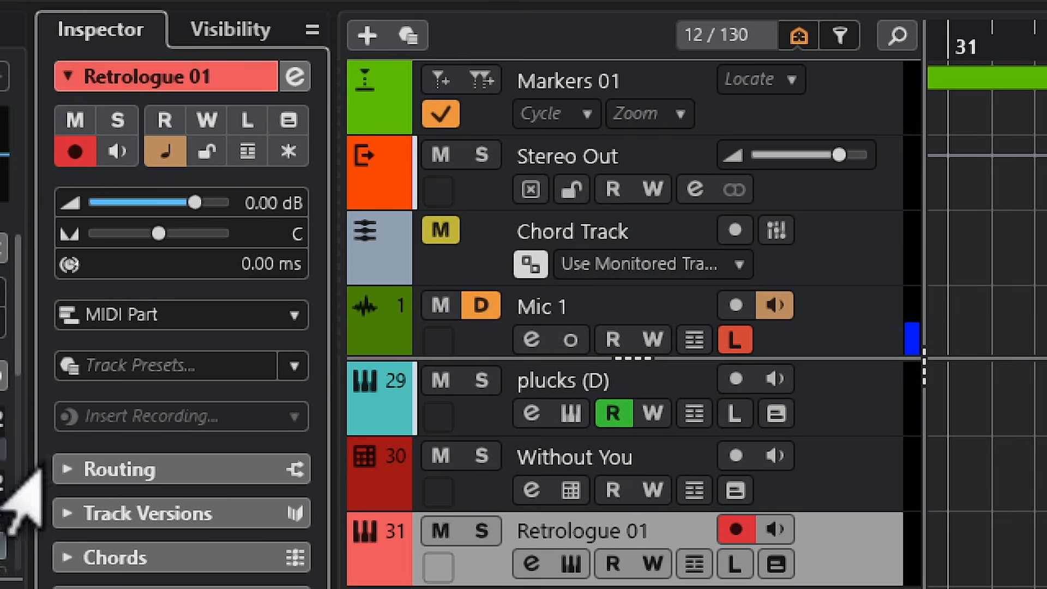
Set the Retrologue 01 track's event type to Pattern Event and create a melodic pattern at bar 34
click(123, 203)
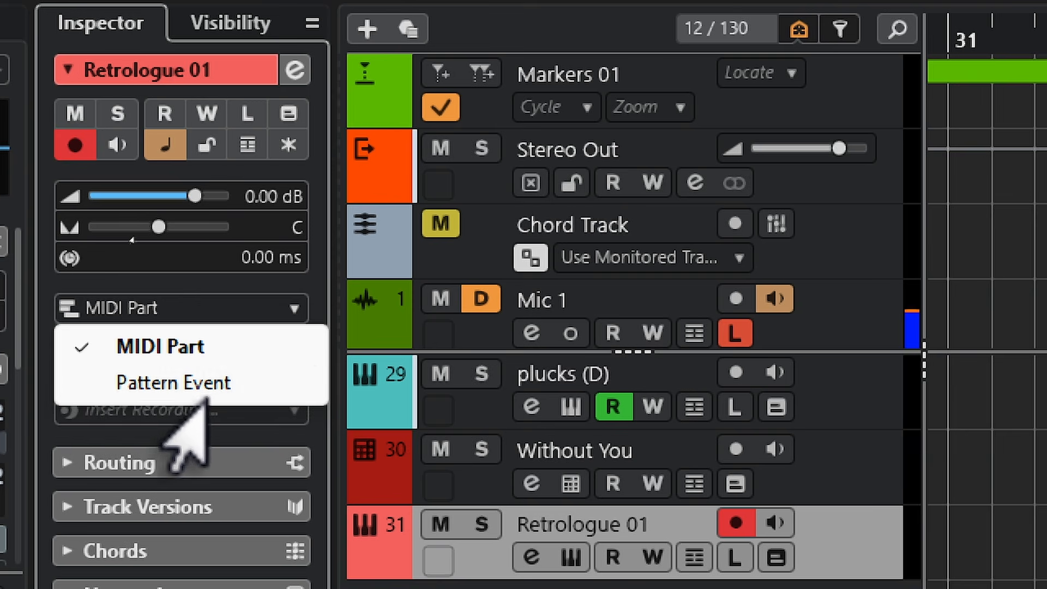
click(173, 383)
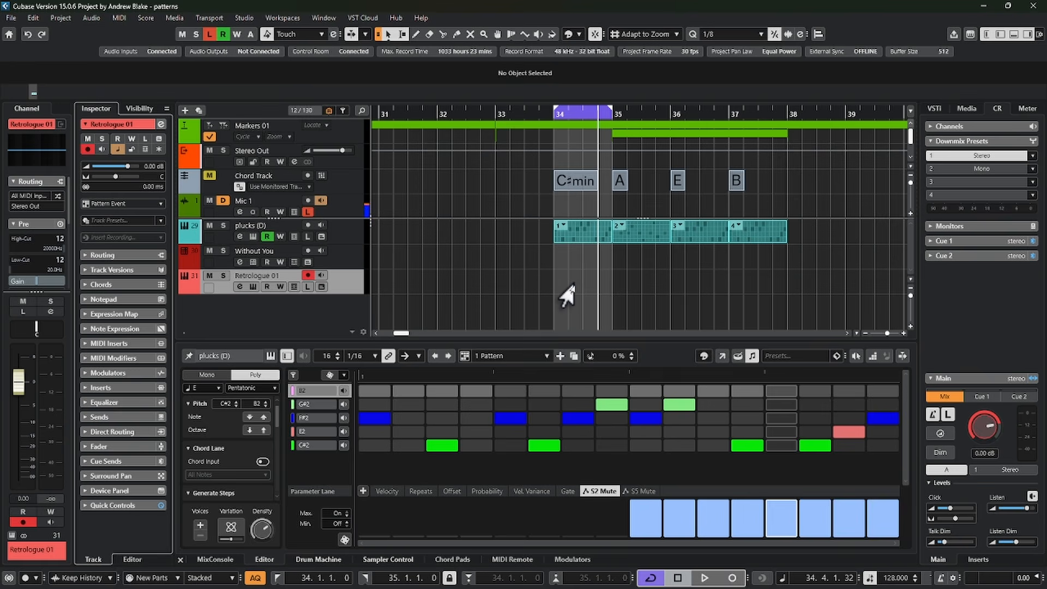
double_click(564, 285)
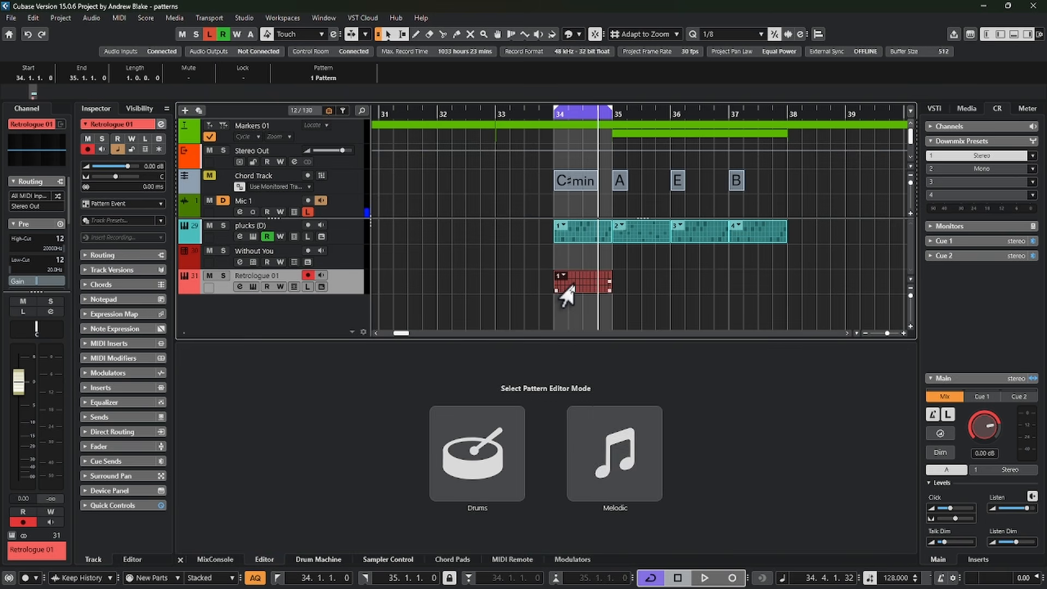
click(609, 475)
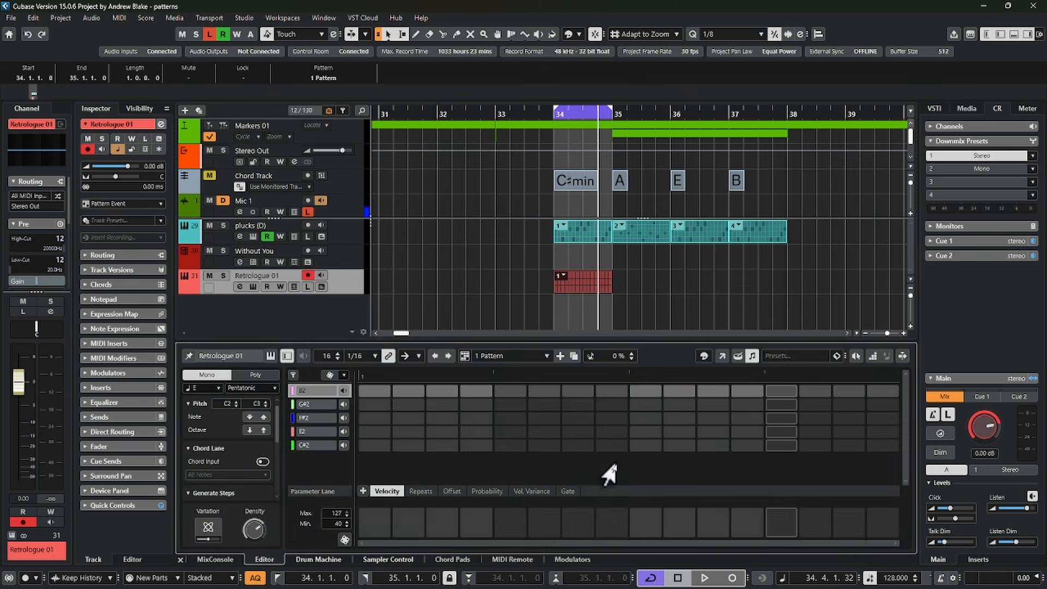
Inspect the Retrologue instrument, close its window and browse the parameters offered for its pattern's parameter lane
click(361, 491)
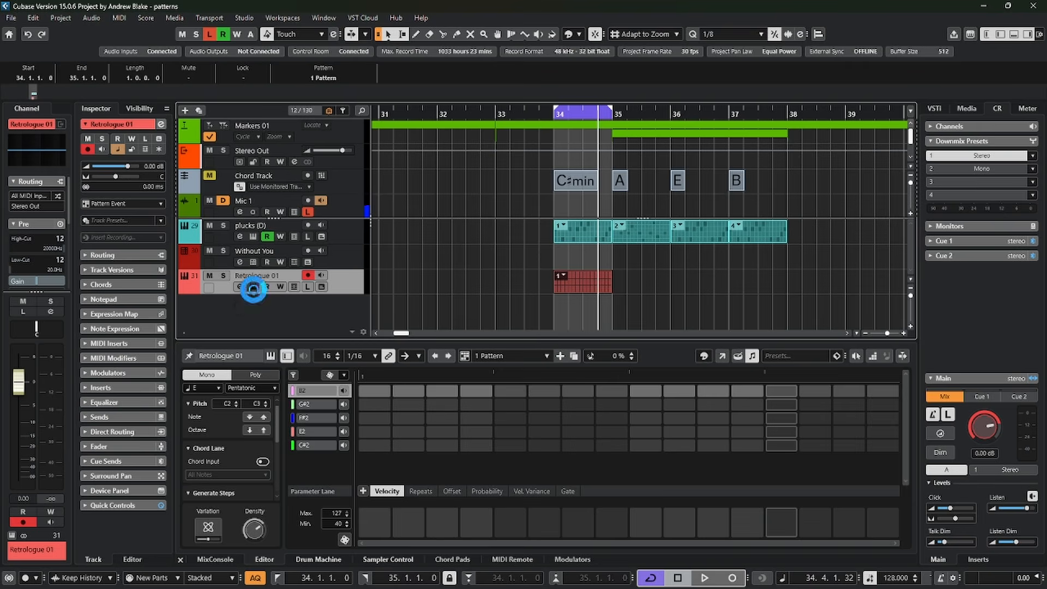
click(252, 287)
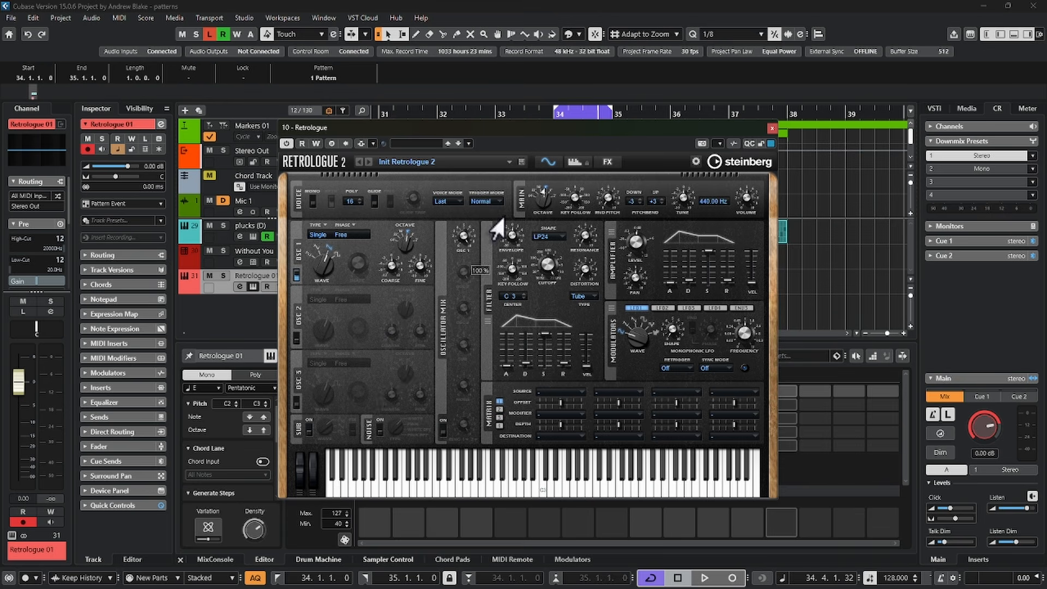
click(772, 129)
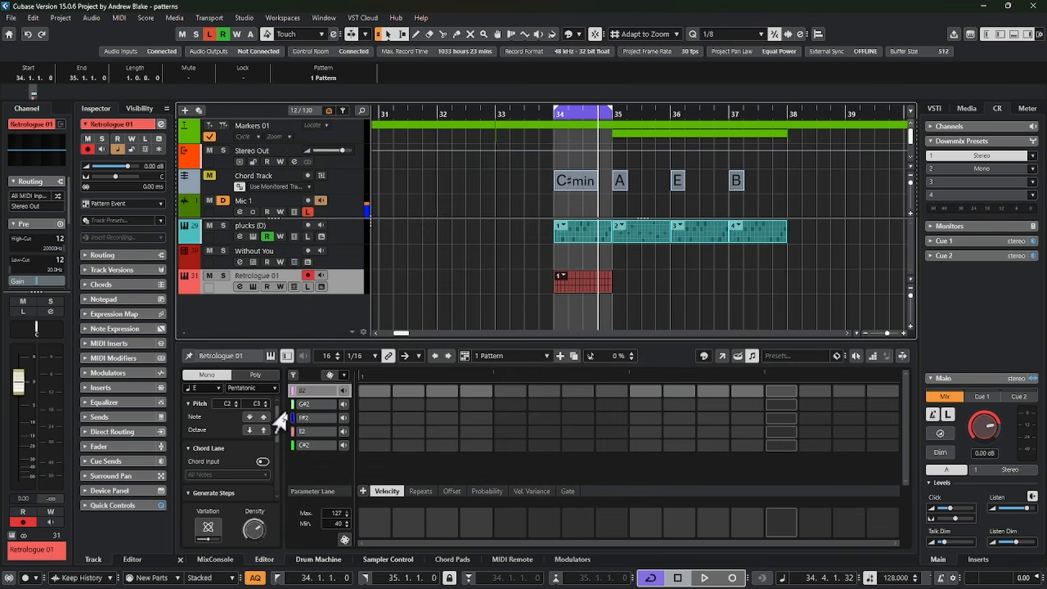
click(363, 491)
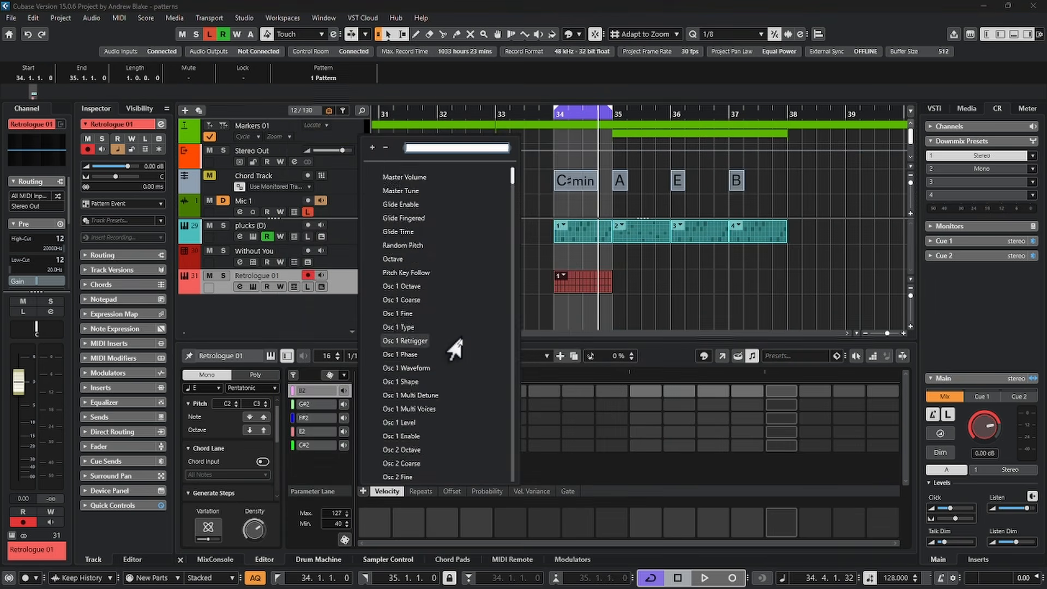
scroll(461, 345, down, 18)
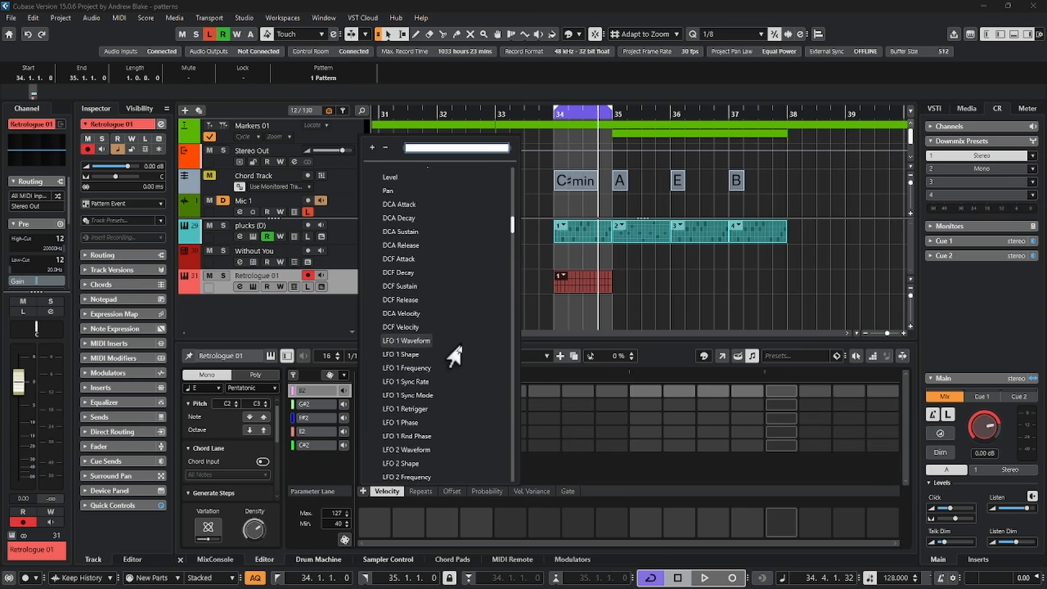
scroll(461, 345, up, 6)
click(314, 331)
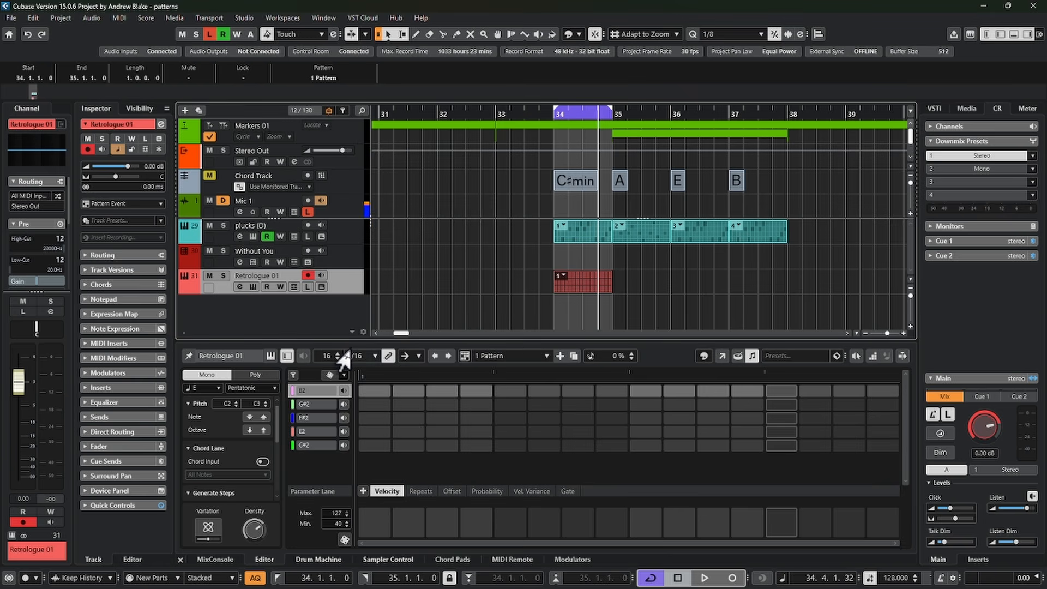
click(363, 491)
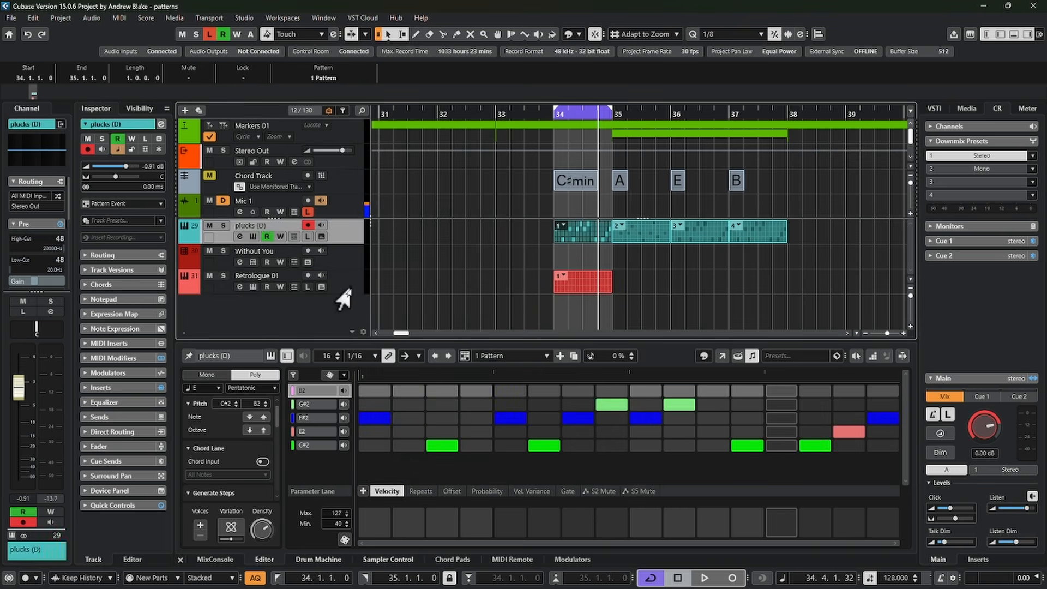
Compare the plucks and Retrologue 01 patterns in the Pattern Editor, and return to the first plucks pattern
click(350, 286)
click(352, 236)
click(357, 273)
click(344, 240)
click(347, 285)
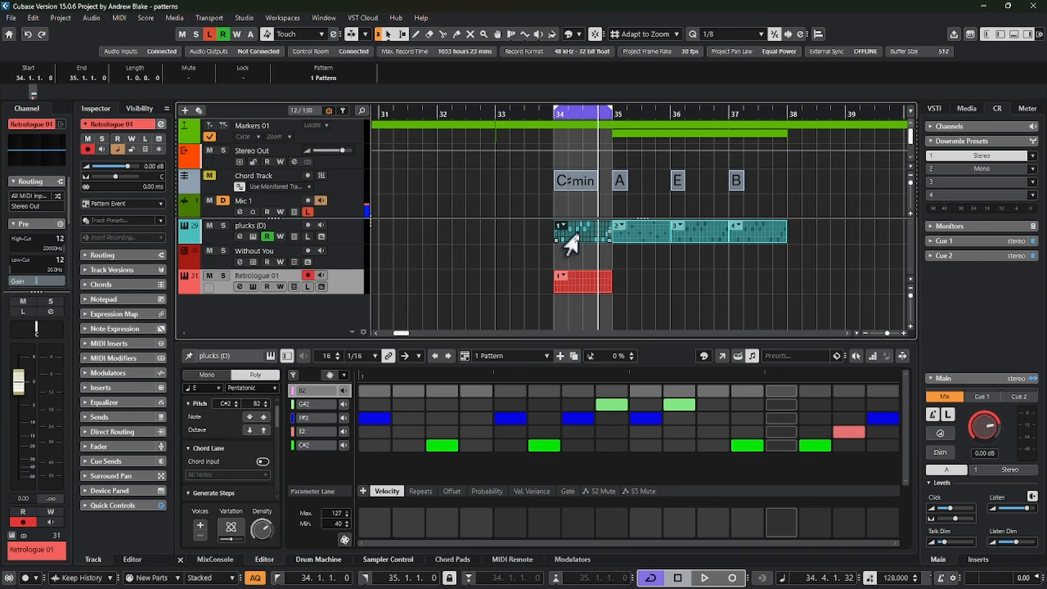
click(579, 281)
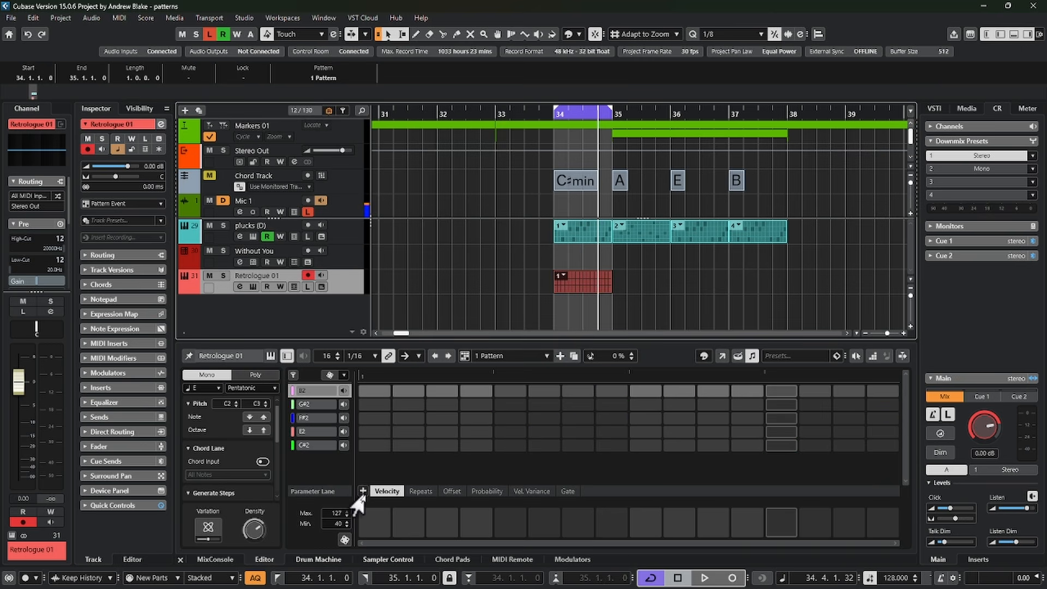
click(567, 240)
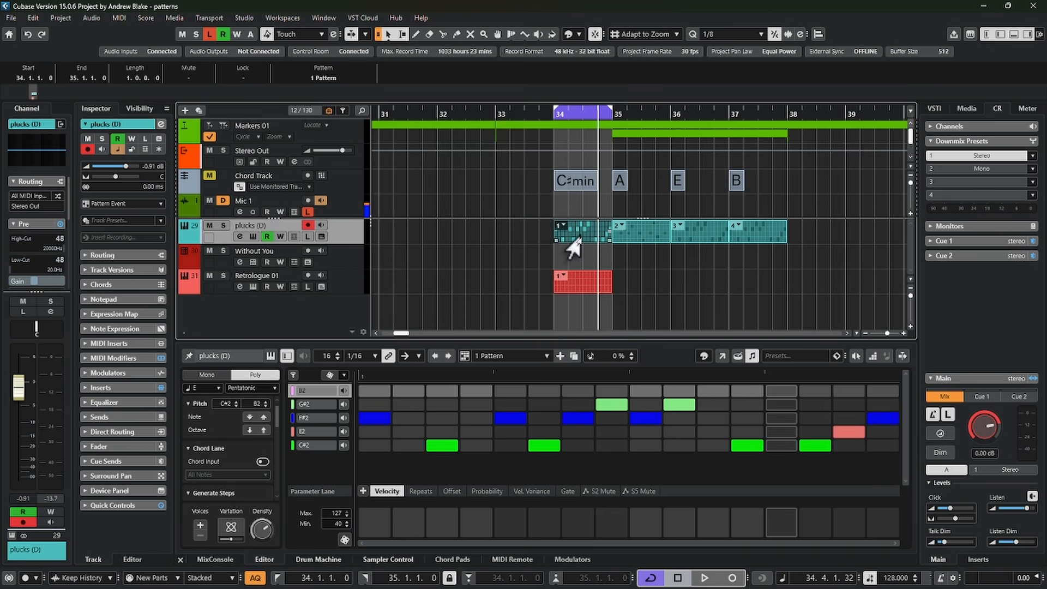
Examine the parameter groups beyond the slots for the plucks pattern's parameter lane, including the list of Automation parameters
click(329, 428)
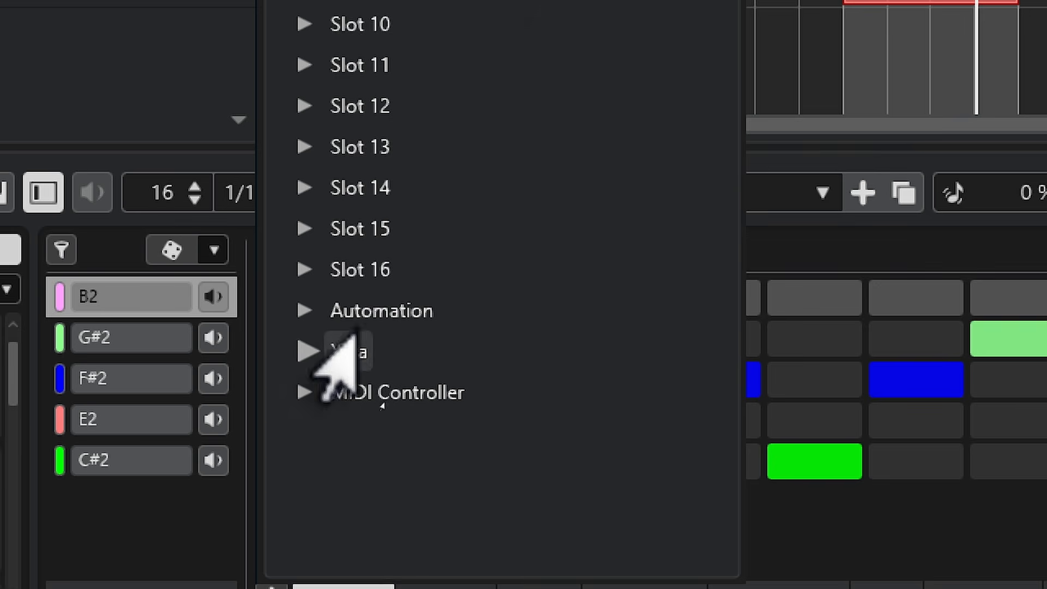
click(307, 310)
click(306, 311)
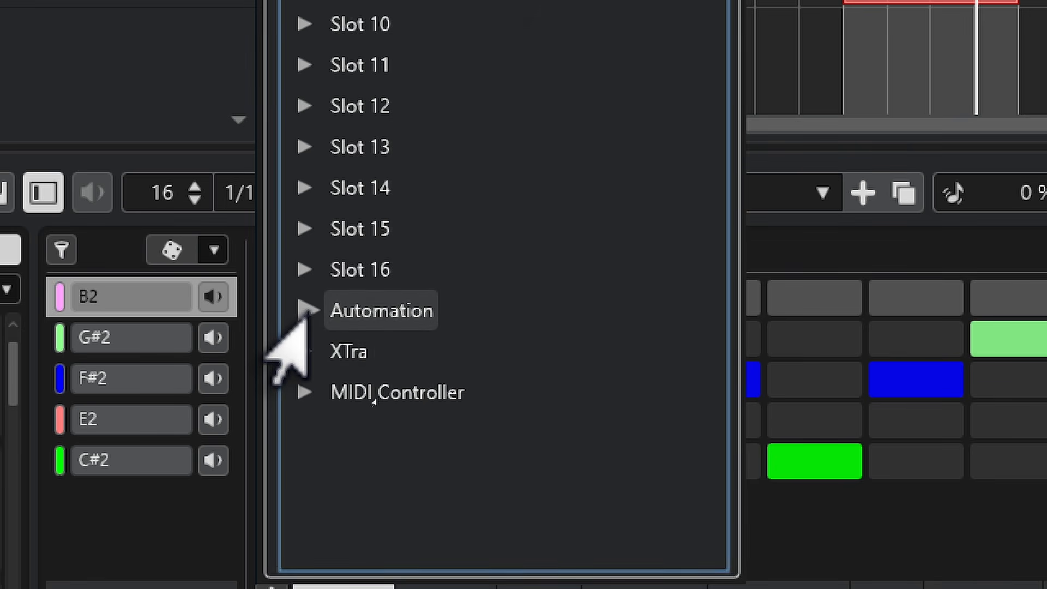
click(306, 351)
click(305, 351)
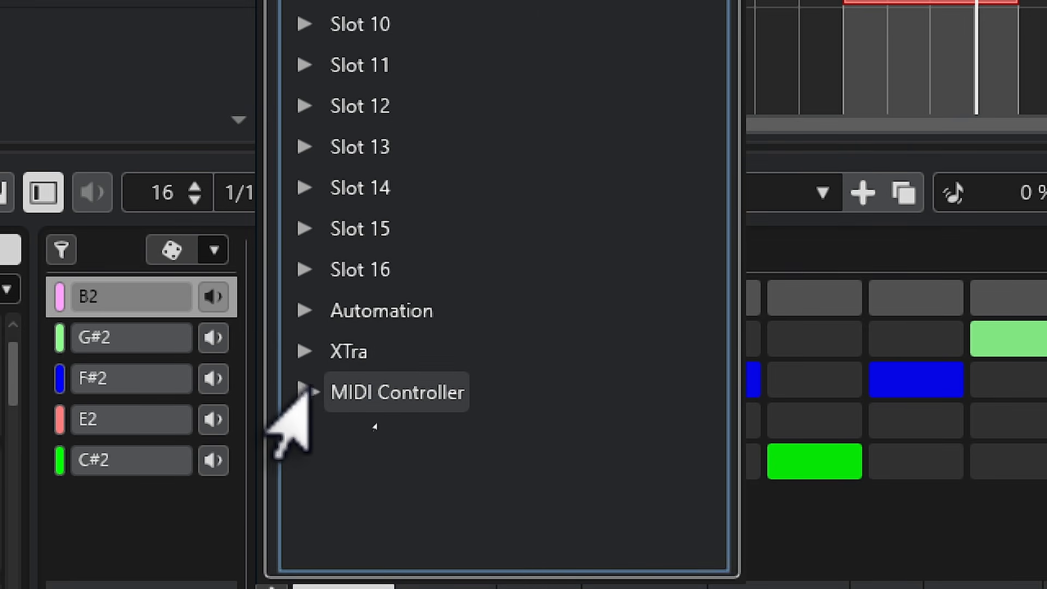
click(305, 392)
click(306, 392)
click(306, 310)
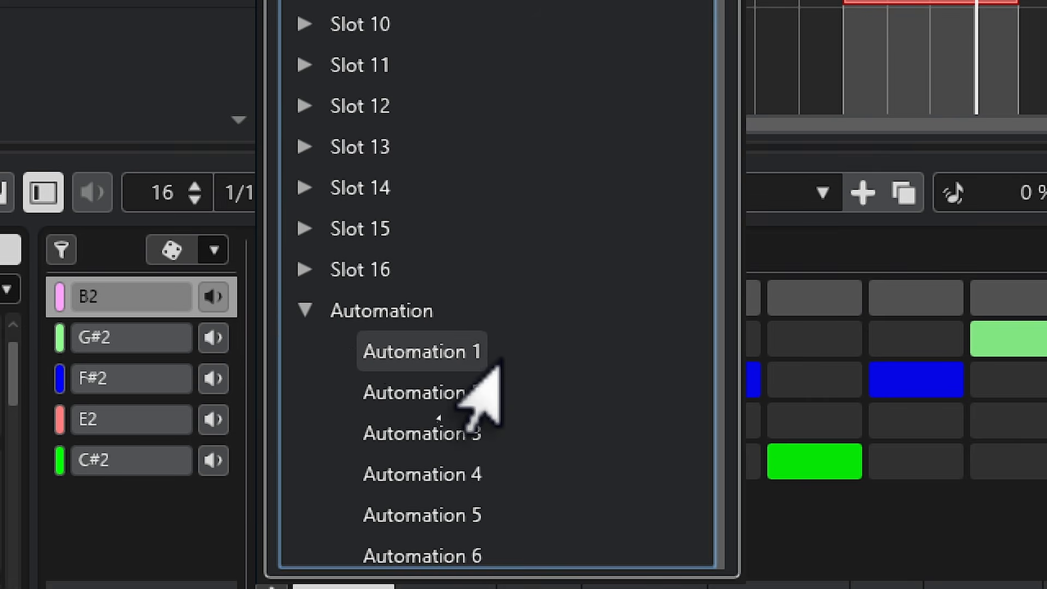
scroll(608, 414, down, 4)
scroll(610, 409, up, 4)
scroll(615, 404, down, 7)
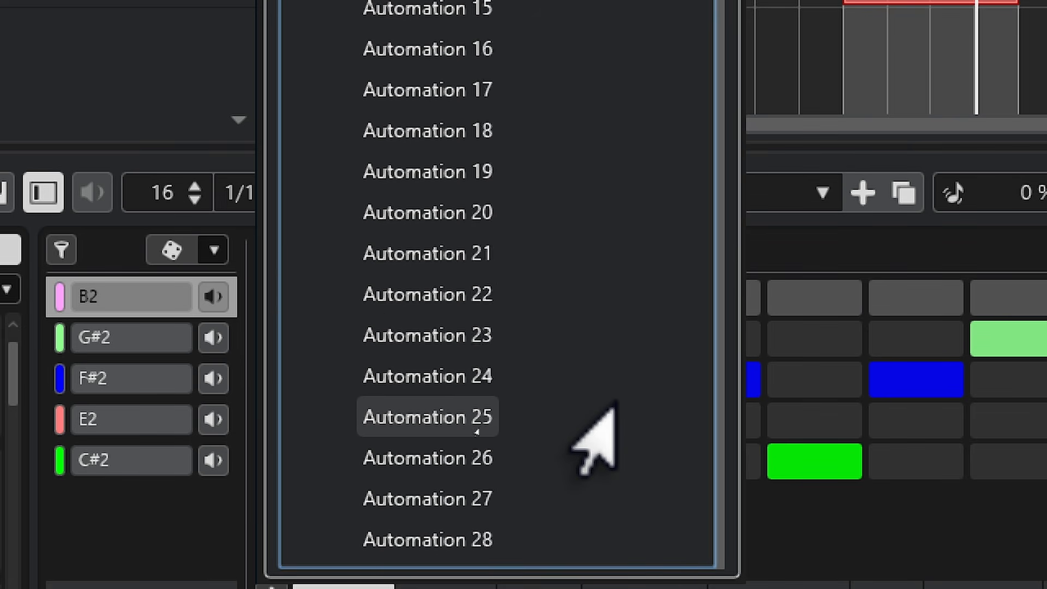
scroll(611, 404, up, 7)
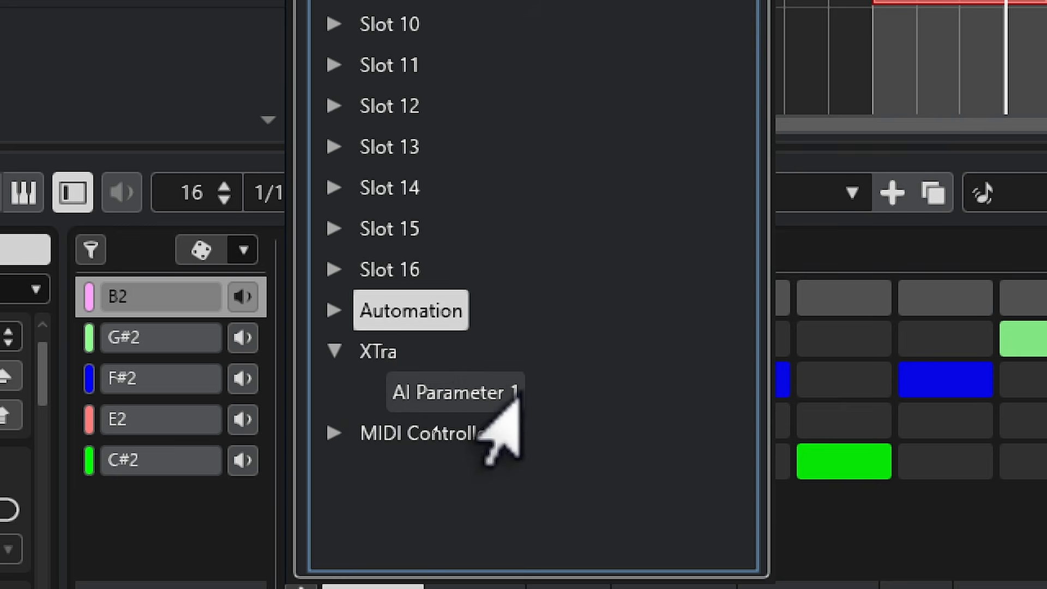
Examine the XTra group and the MIDI Controller channels offered for the plucks pattern, and recheck the Automation group
click(306, 351)
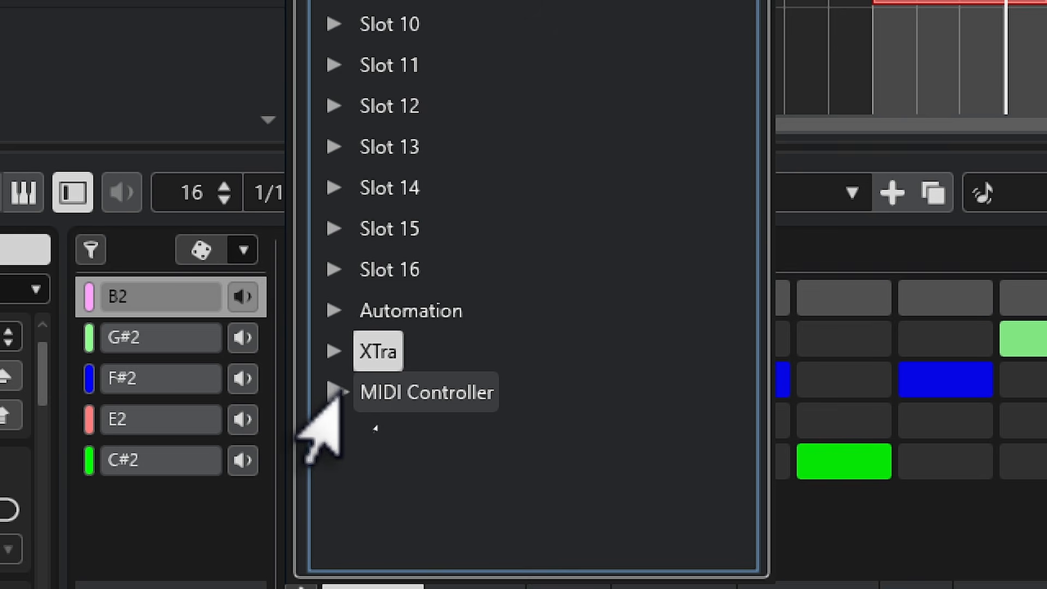
click(334, 391)
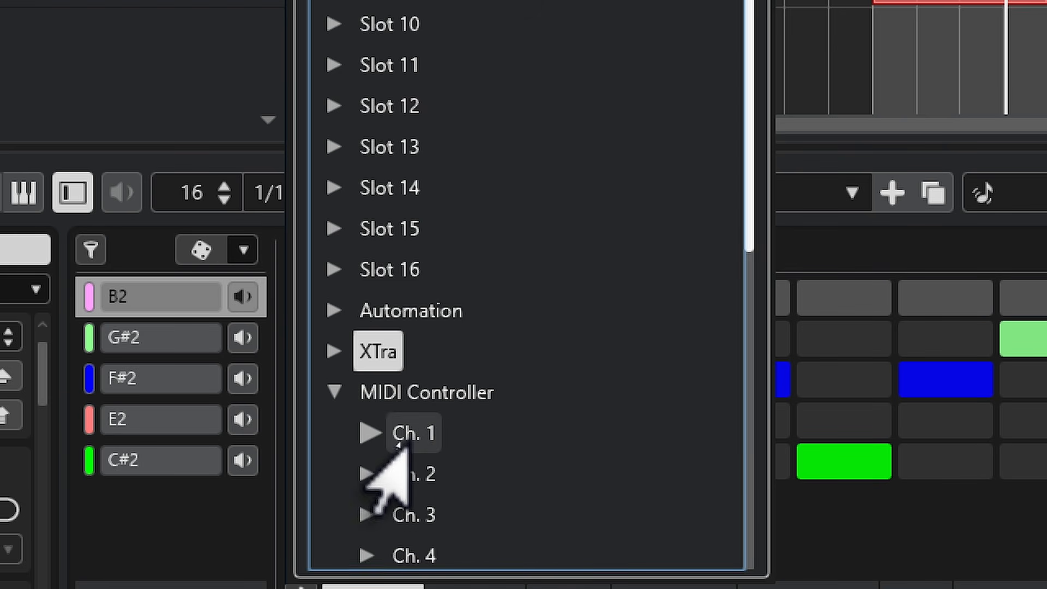
scroll(485, 463, down, 4)
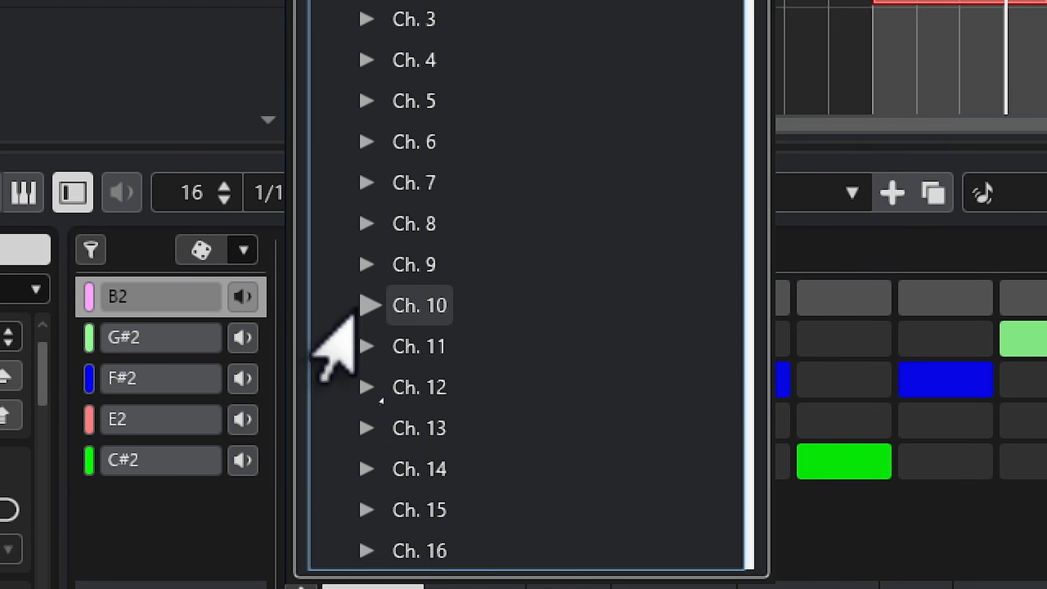
click(368, 303)
scroll(660, 402, down, 1)
scroll(660, 402, up, 2)
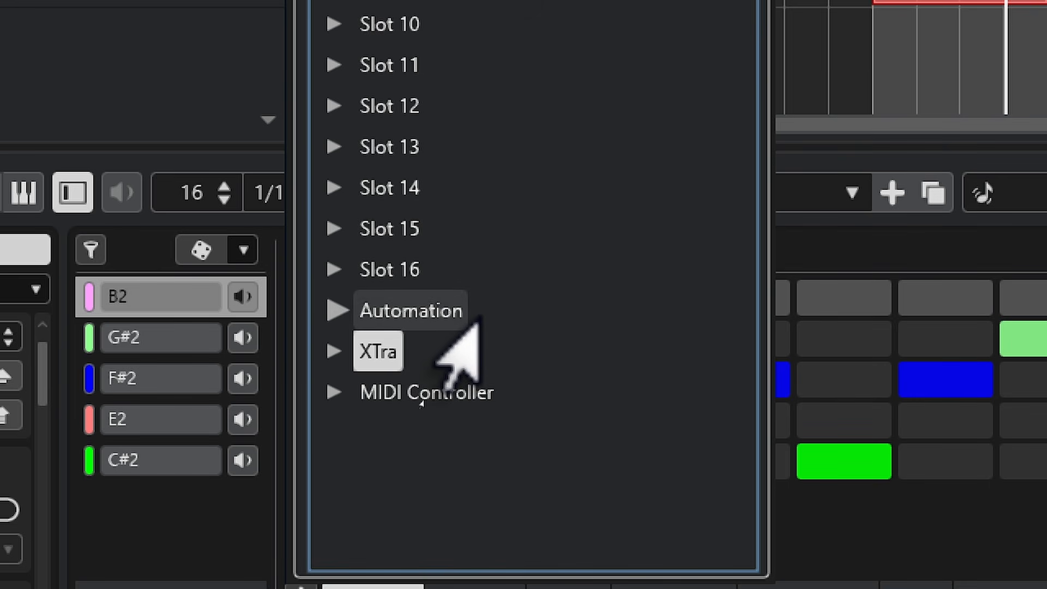
click(336, 309)
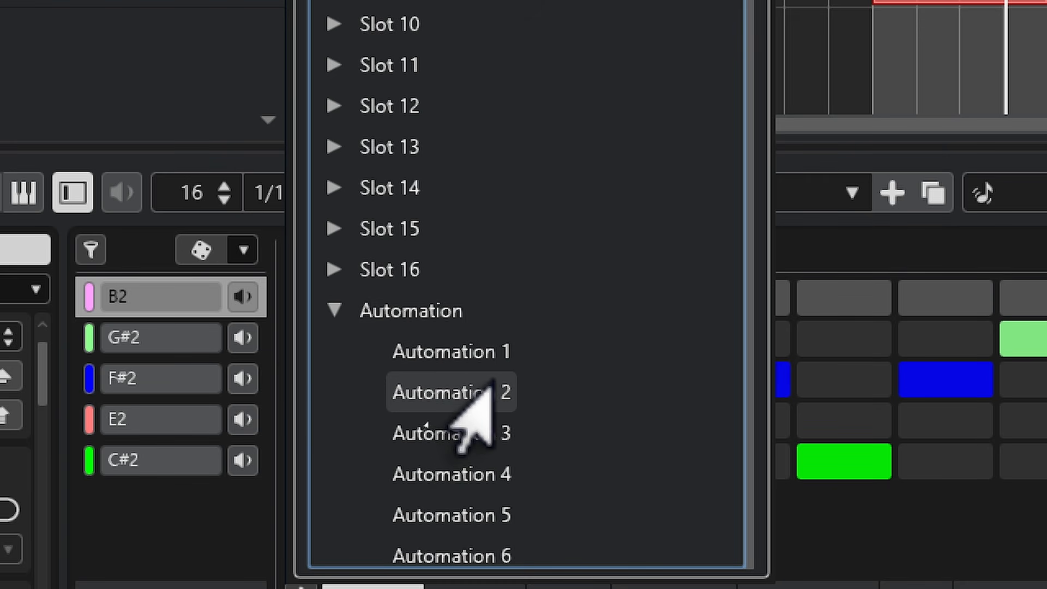
click(334, 310)
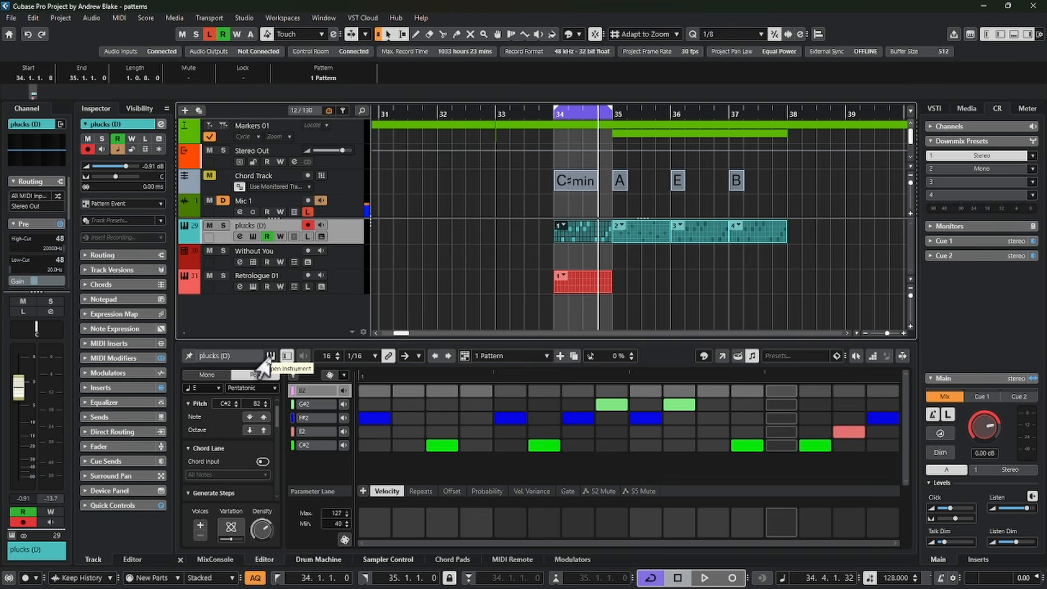
Open the plucks track's HALion Sonic instrument and assign the filter's Release knob to a new automation parameter
click(270, 357)
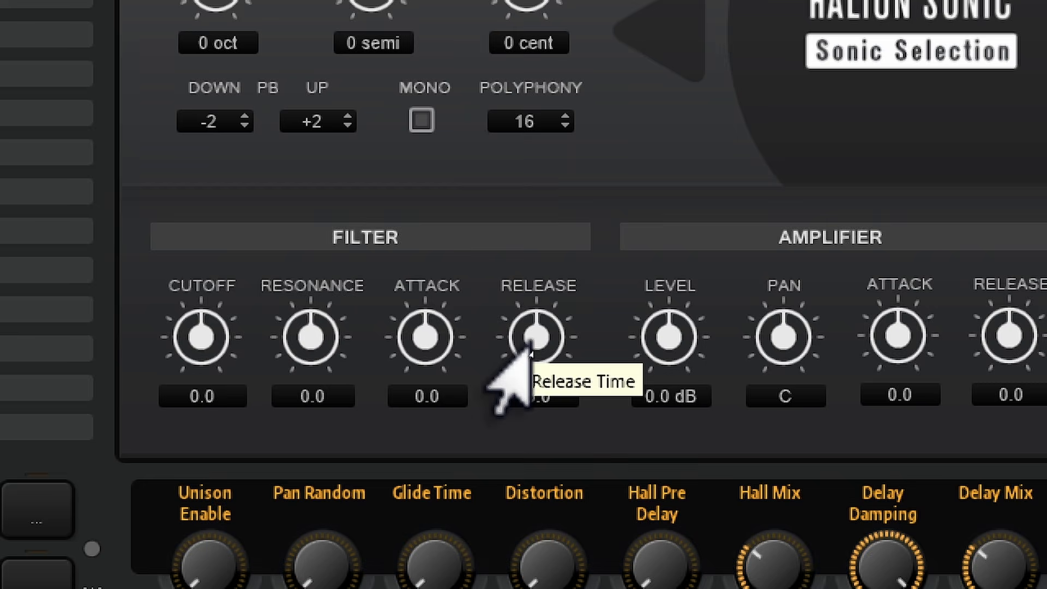
right_click(529, 350)
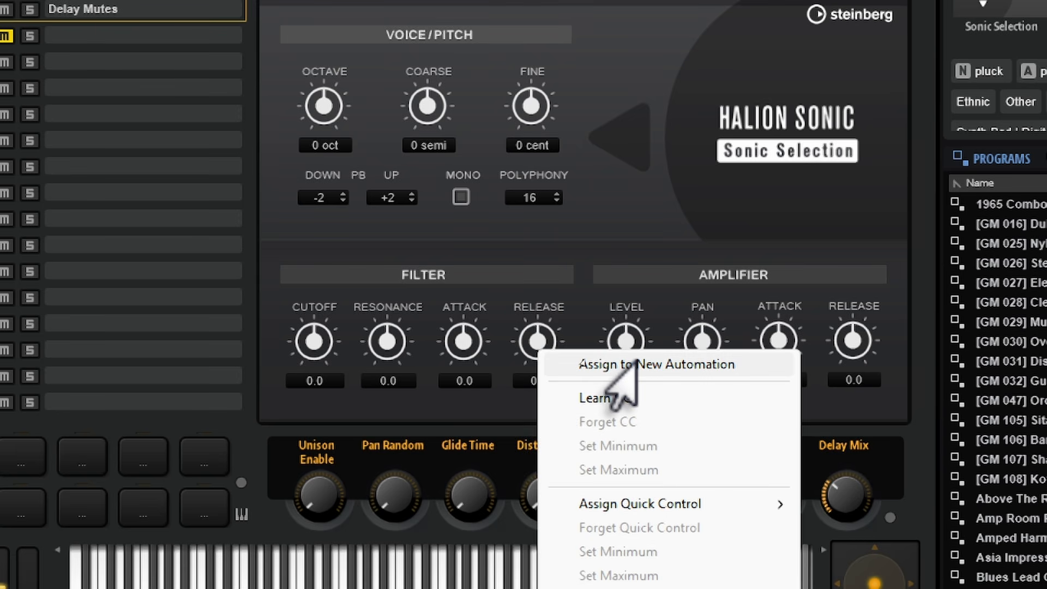
click(634, 362)
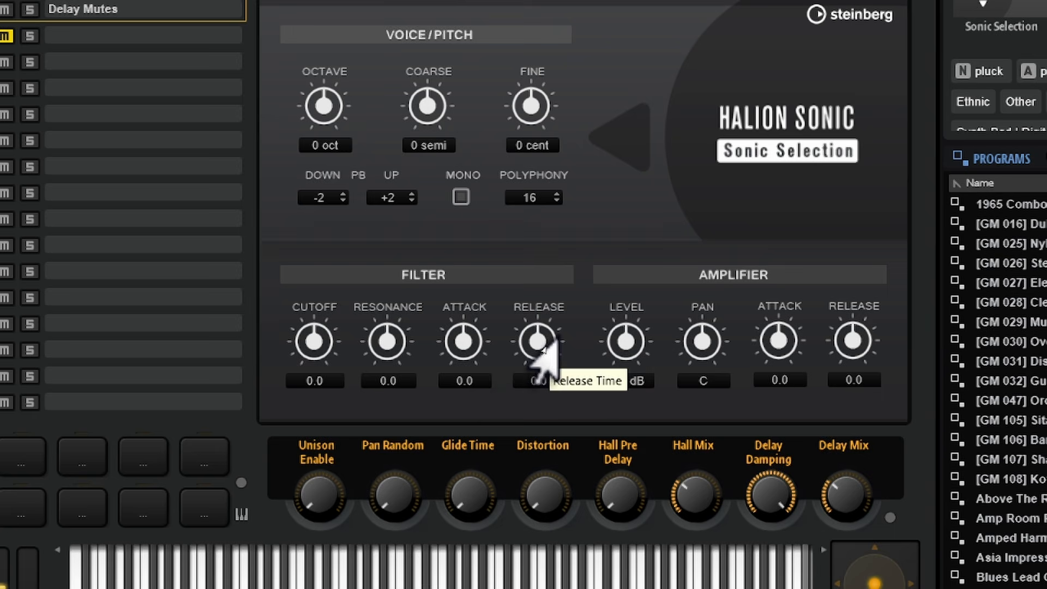
Assign the filter's Release parameter in HALion Sonic to Pattern Editor step automation and close the instrument
right_click(529, 348)
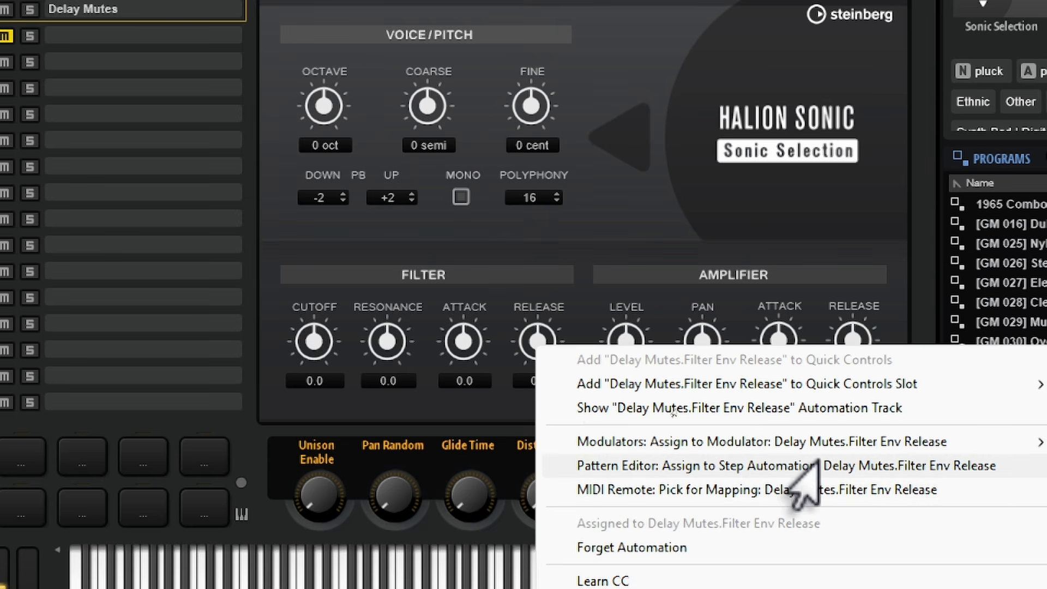
click(586, 465)
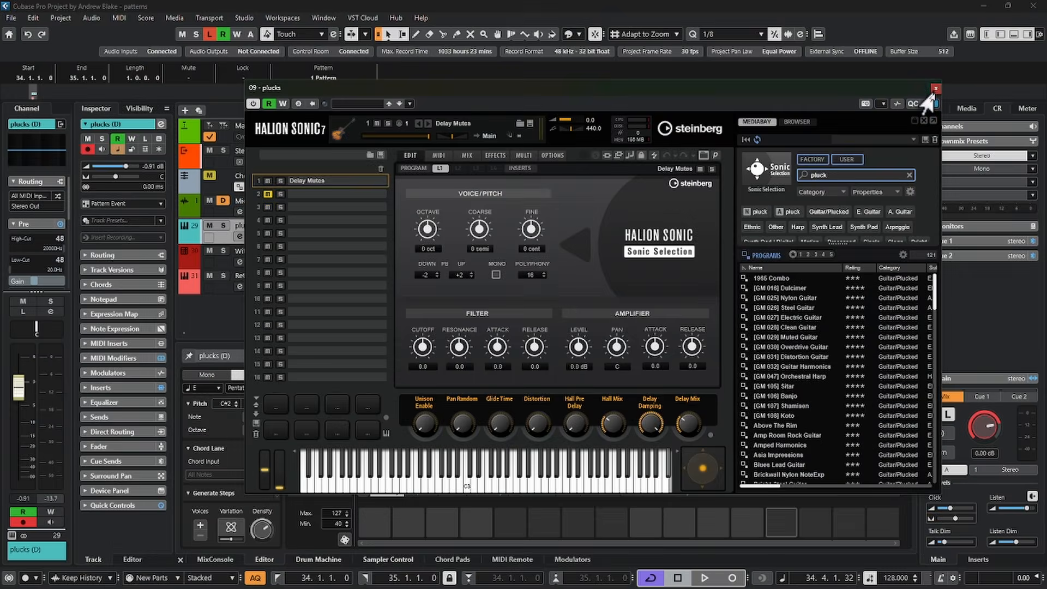
click(936, 89)
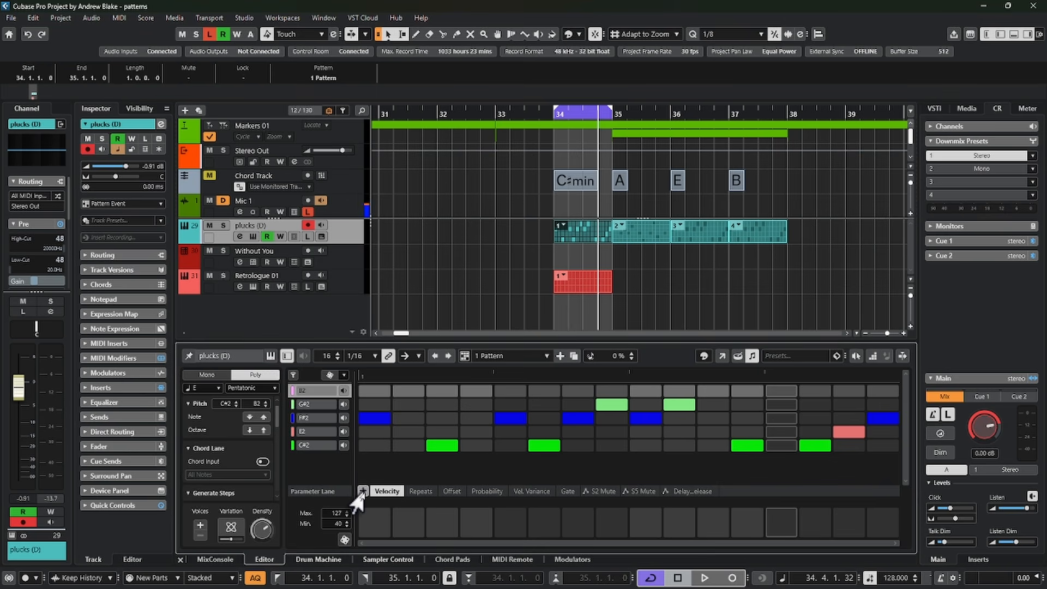
Locate Delay Mutes.Filter Env Release in the Automation group of the plucks pattern's parameter list
click(362, 491)
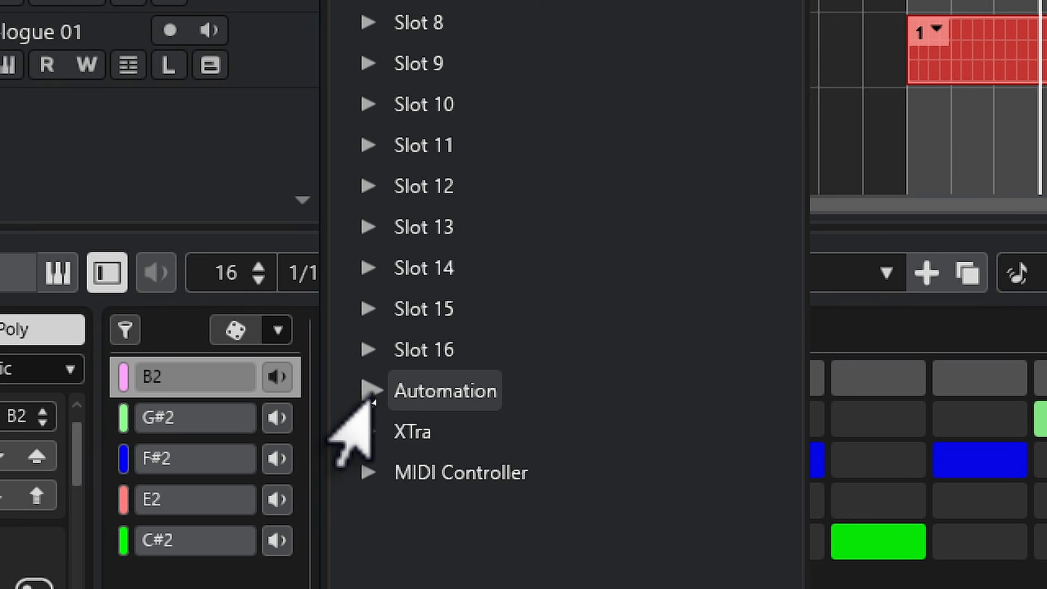
click(374, 395)
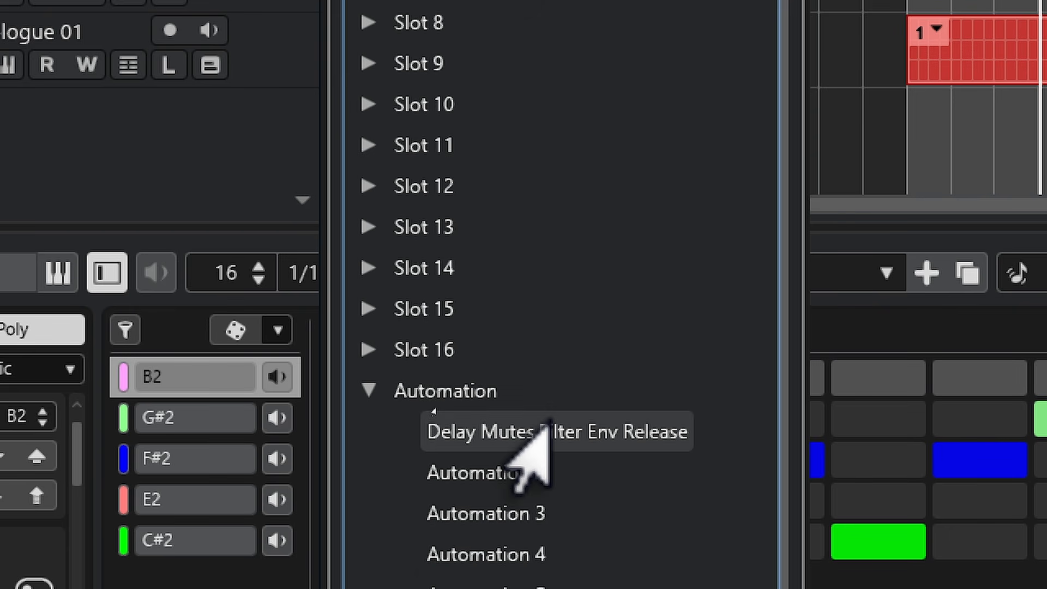
click(540, 431)
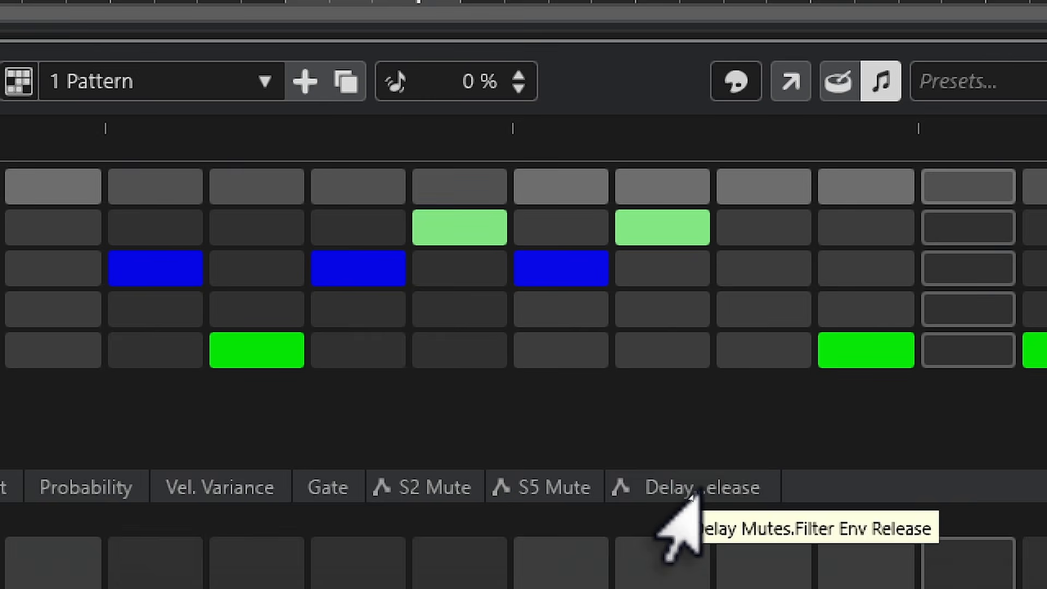
Show the Delay Mutes.Filter Env Release lane and draw varying positive and negative values across the pattern's steps
click(682, 492)
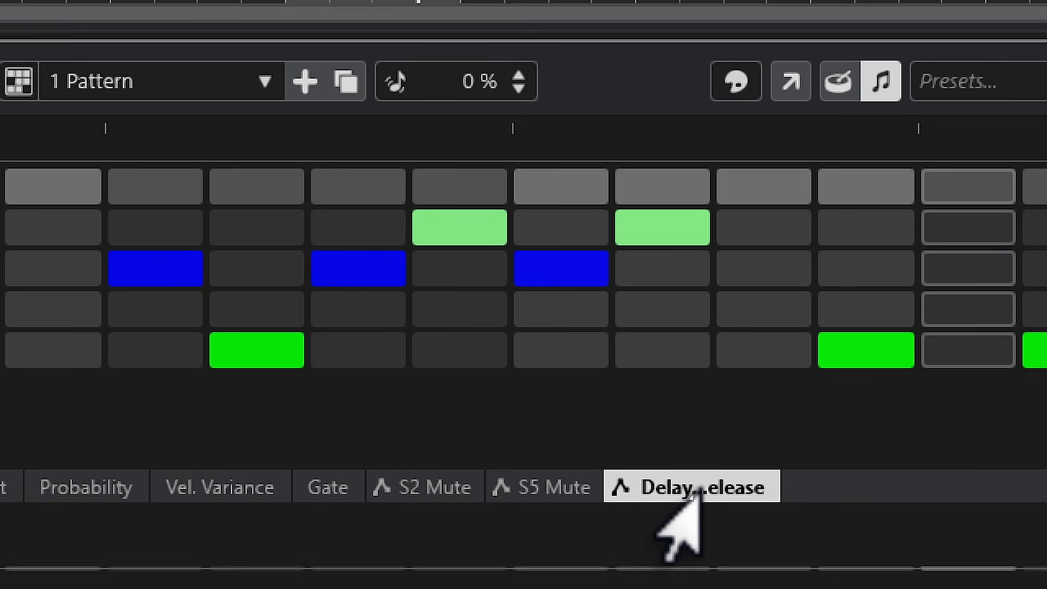
mouse_move(662, 526)
mouse_down()
mouse_move(759, 512)
mouse_move(794, 530)
mouse_move(860, 523)
mouse_move(635, 548)
mouse_move(356, 493)
mouse_up()
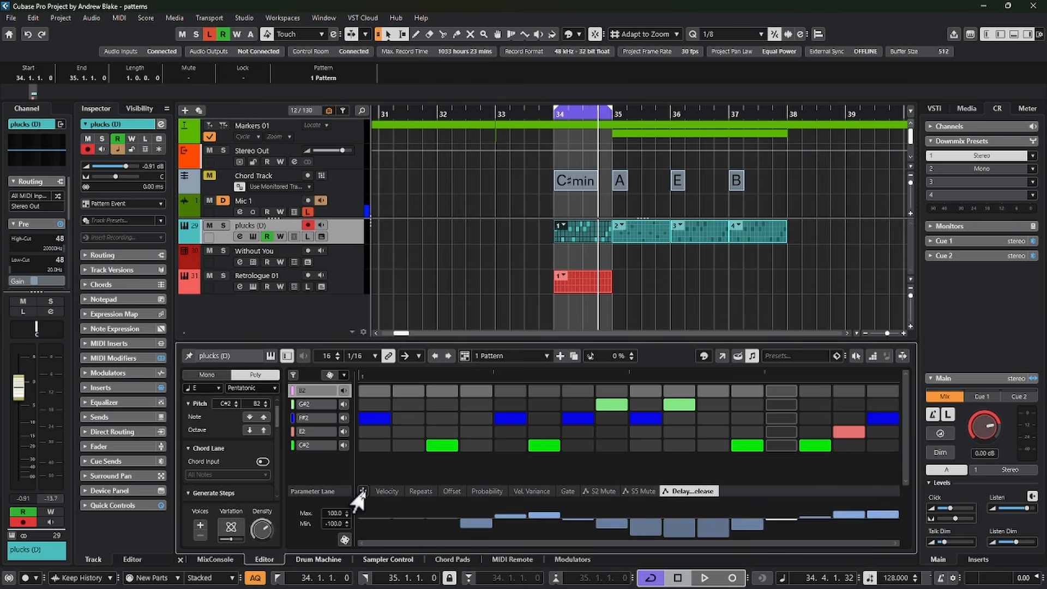
click(357, 492)
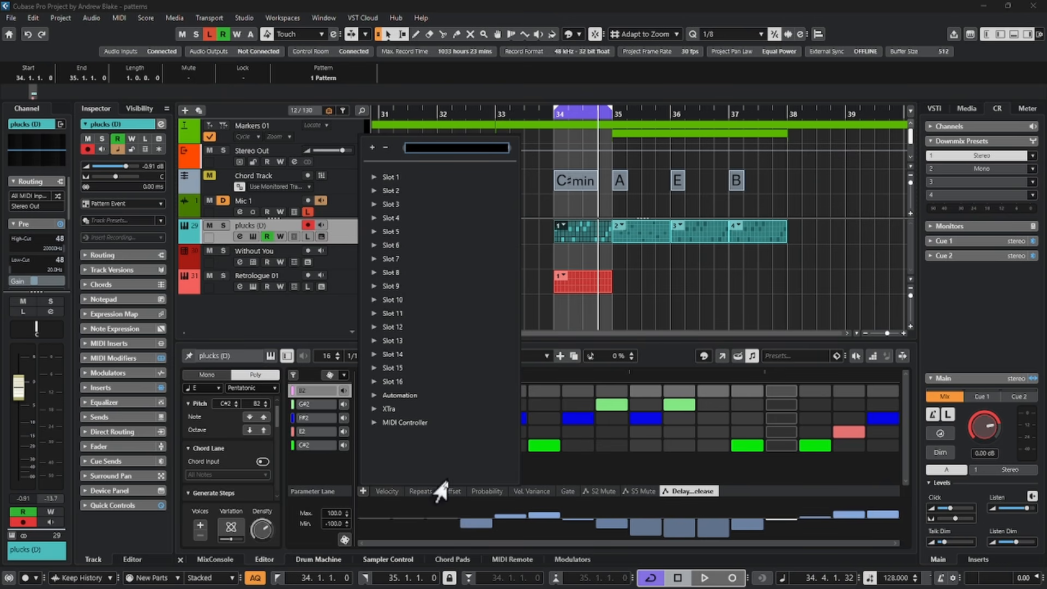
click(312, 498)
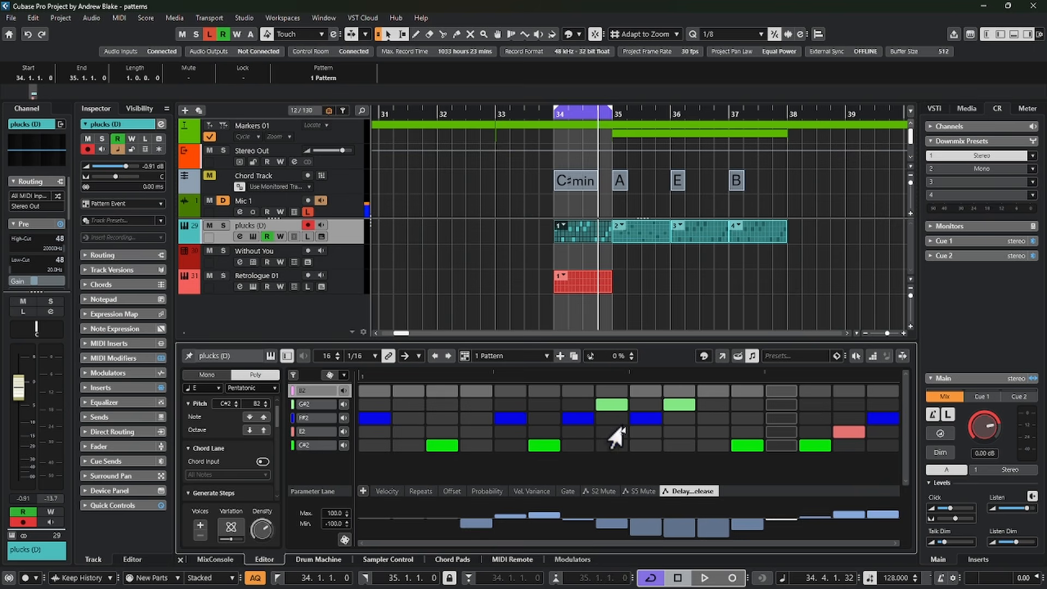